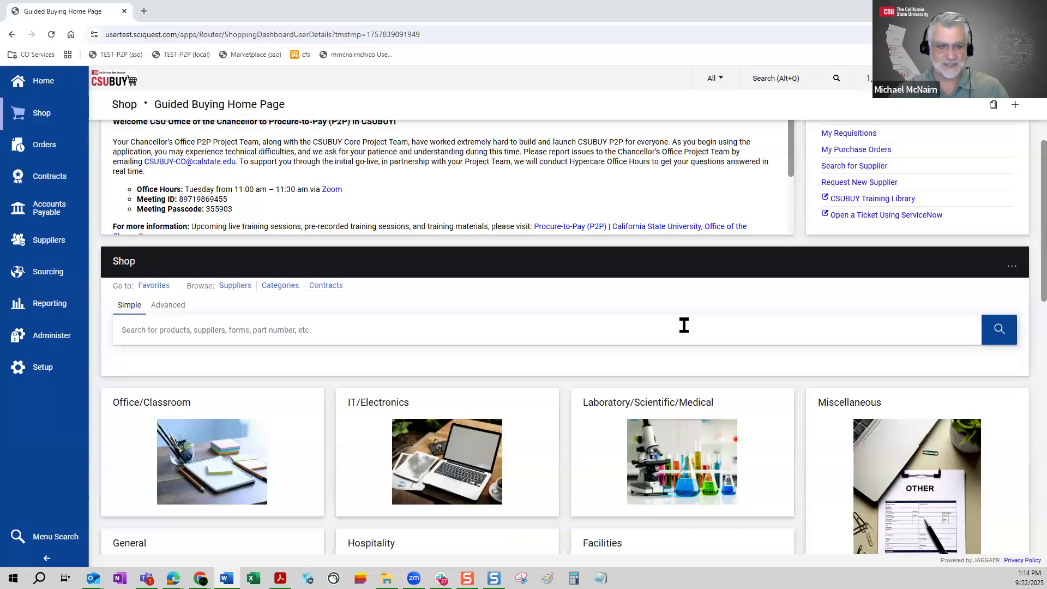
scroll(478, 267, "up", 1)
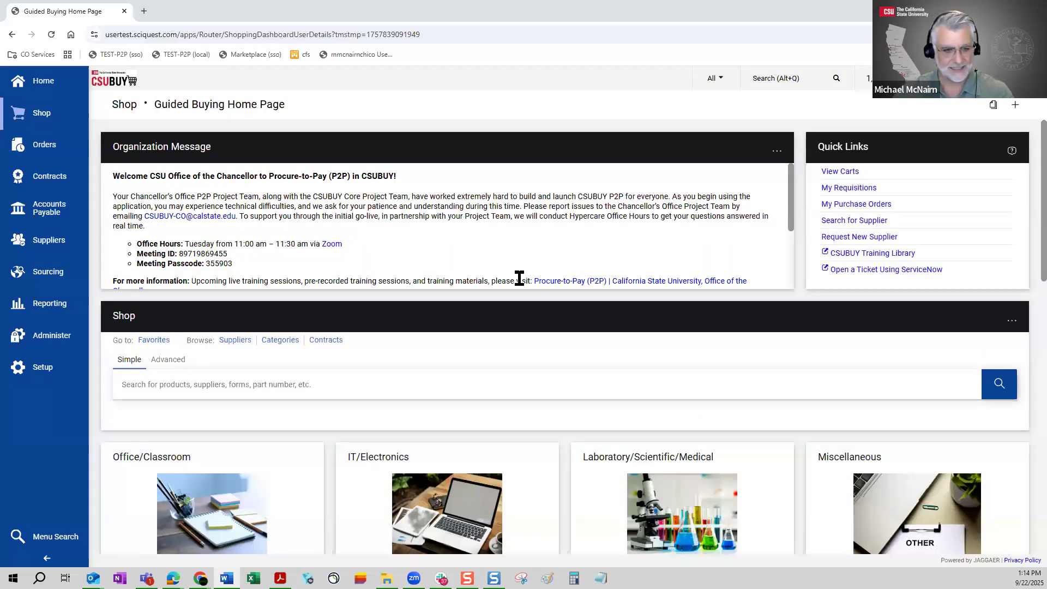
scroll(550, 392, "down", 5)
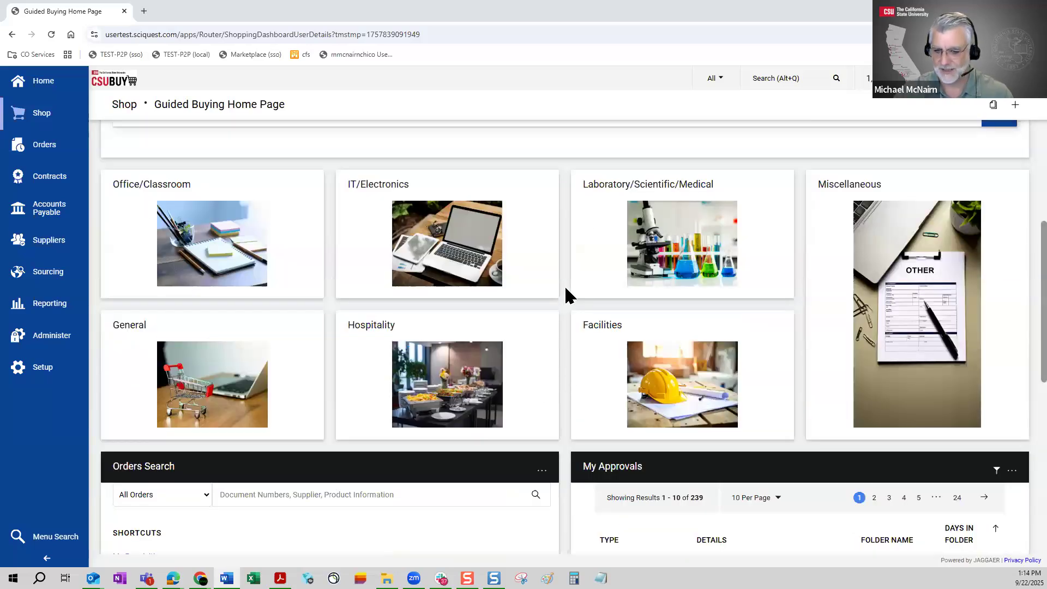
scroll(570, 294, "down", 4)
scroll(571, 294, "down", 2)
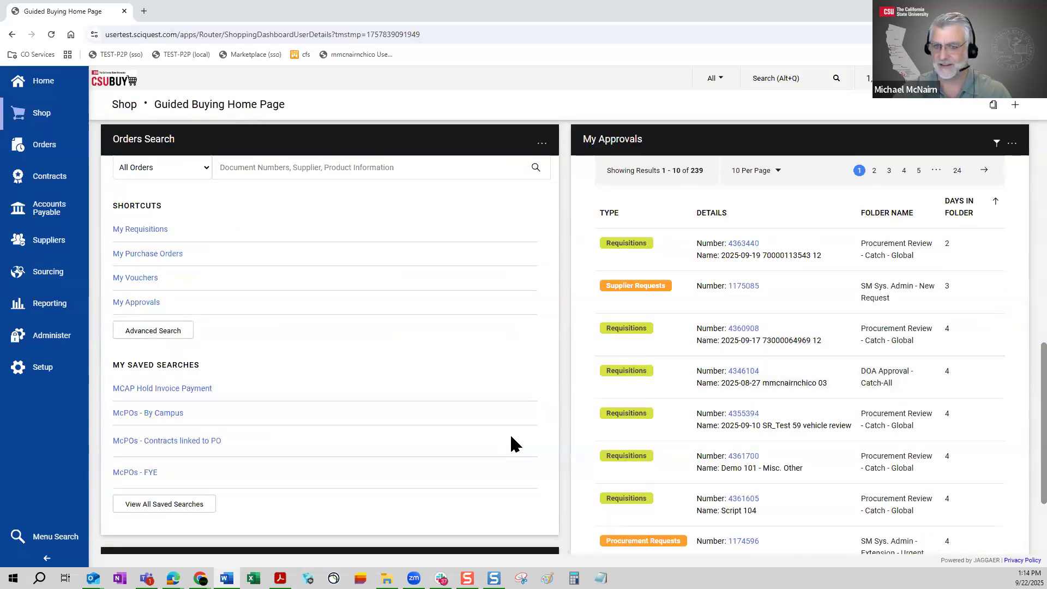
scroll(517, 425, "up", 5)
scroll(519, 435, "up", 6)
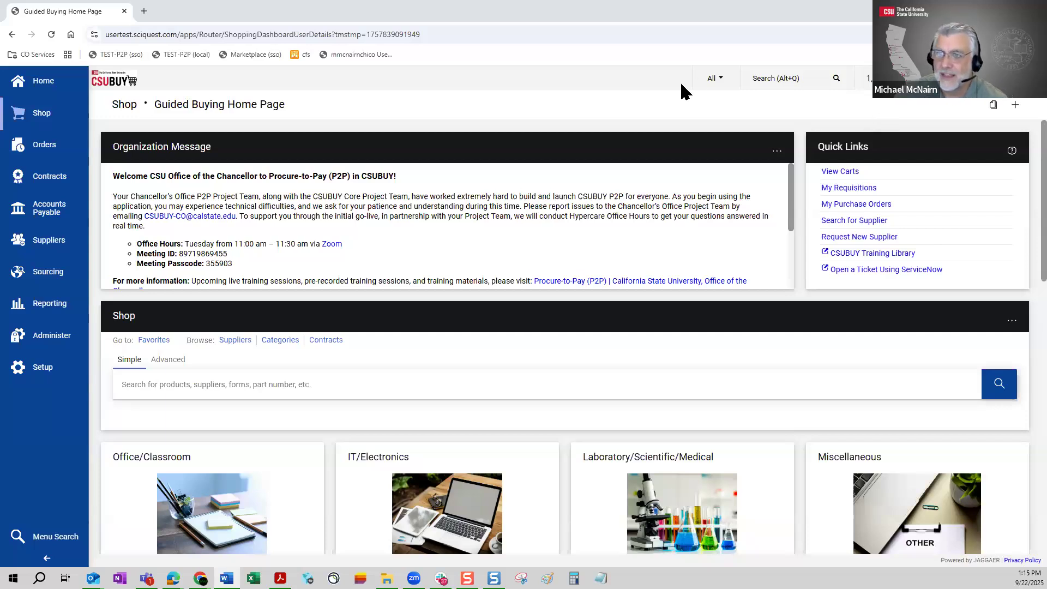
- Enter 4360725 in the header quick search, review its requisition and PO suggestions, then dismiss them
left_click(798, 77)
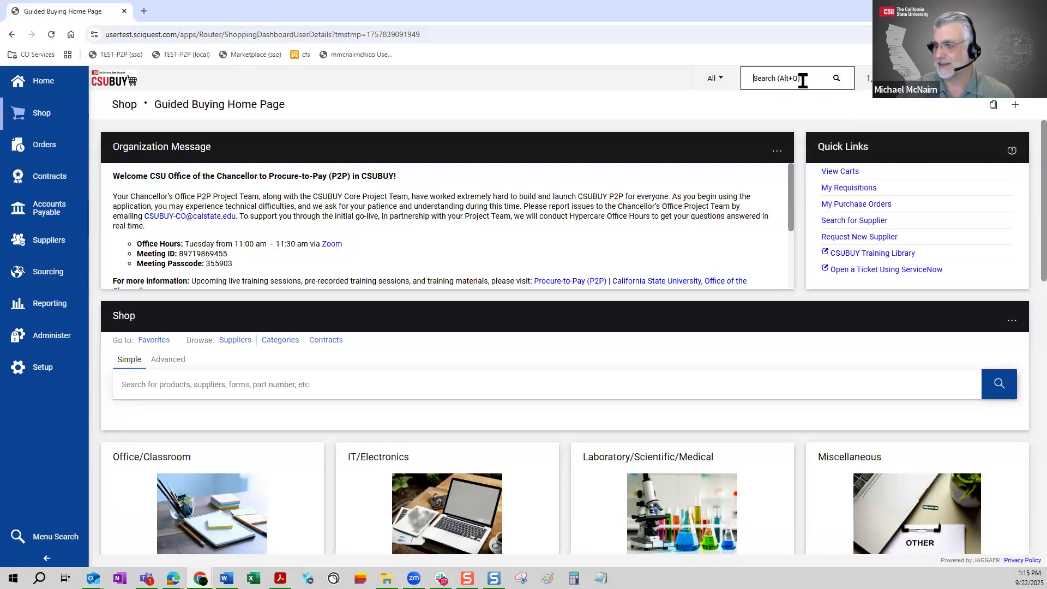
key("alt+Tab")
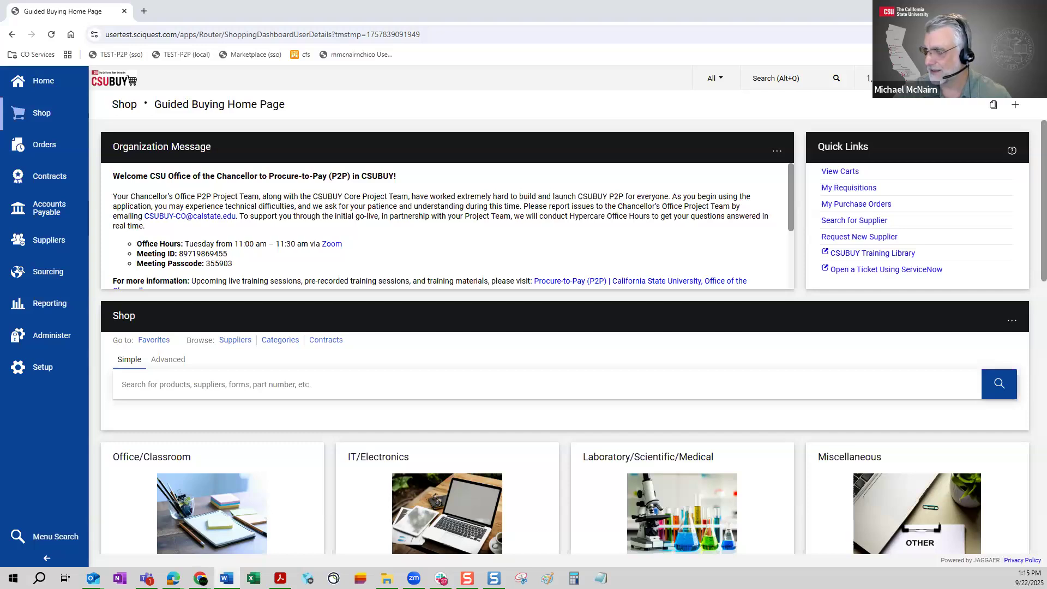
left_click(786, 79)
type("4360725")
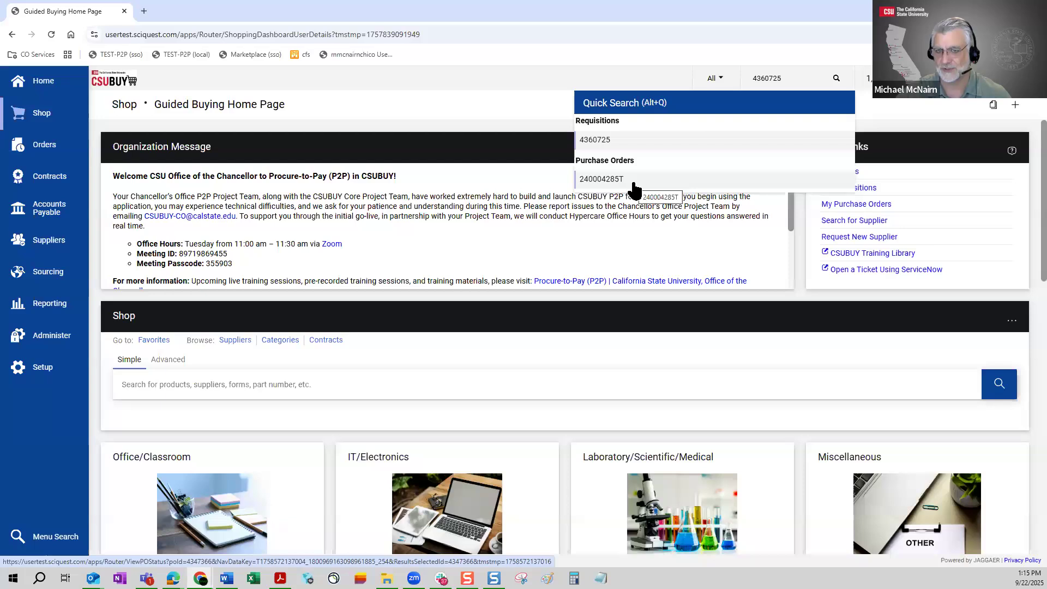
left_click(911, 114)
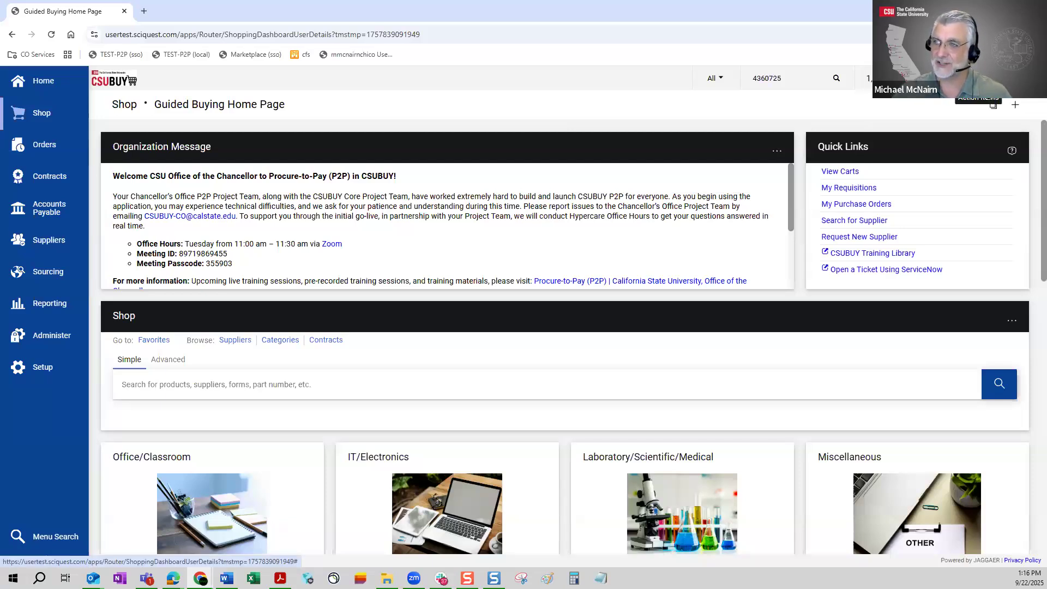
left_click(993, 106)
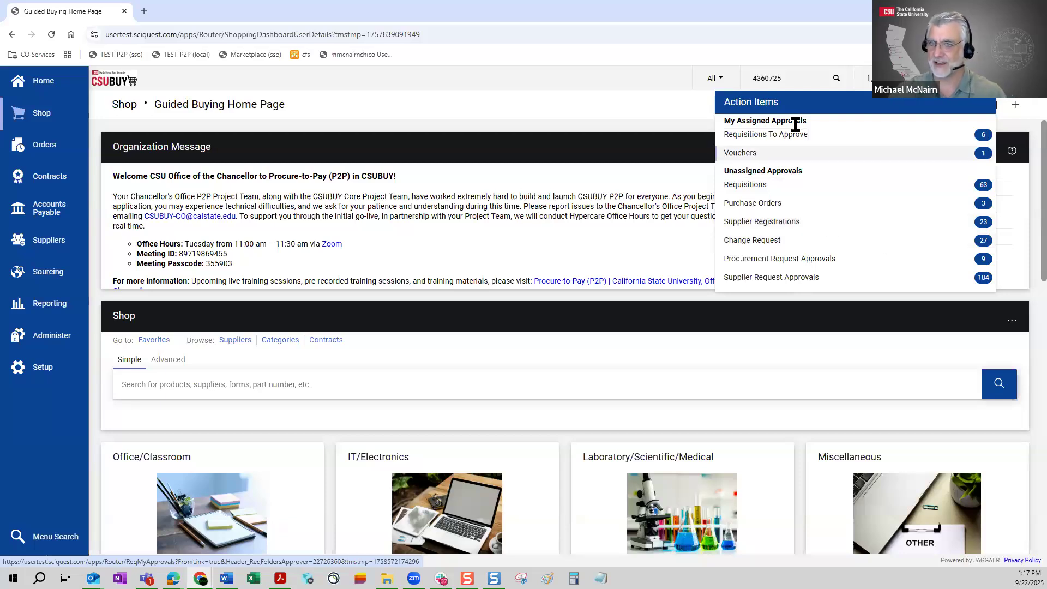
left_click(1010, 100)
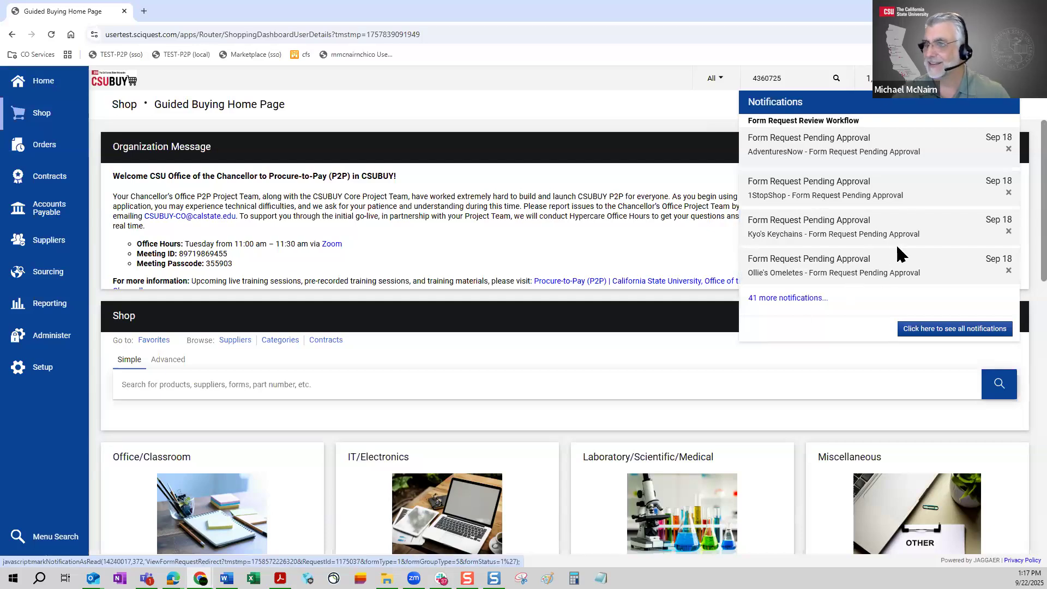
left_click(690, 116)
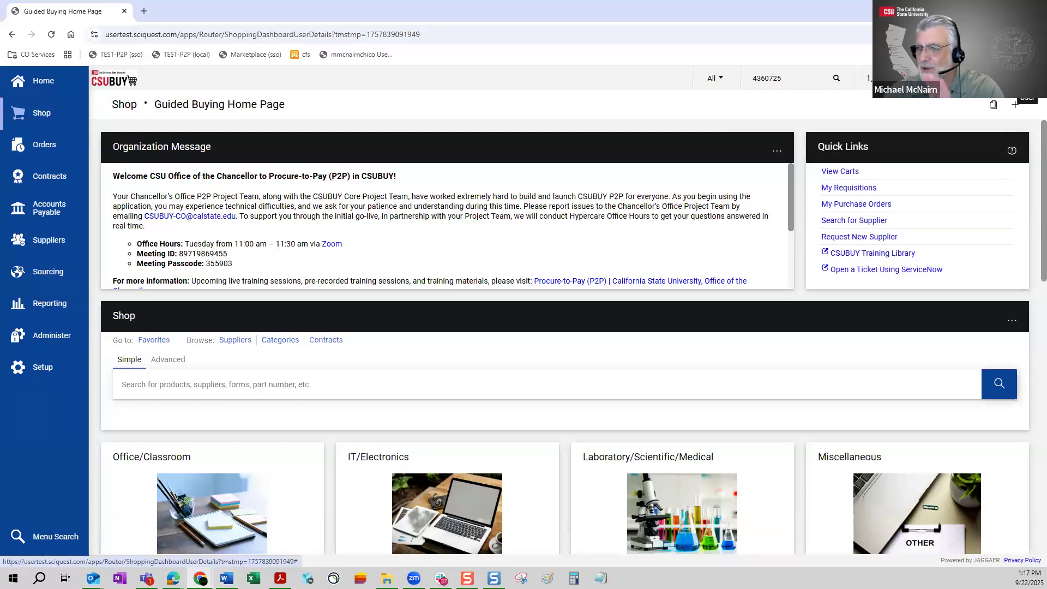
- From View My Profile, show the Shopping, Carts & Requisitions notification preferences
left_click(1016, 87)
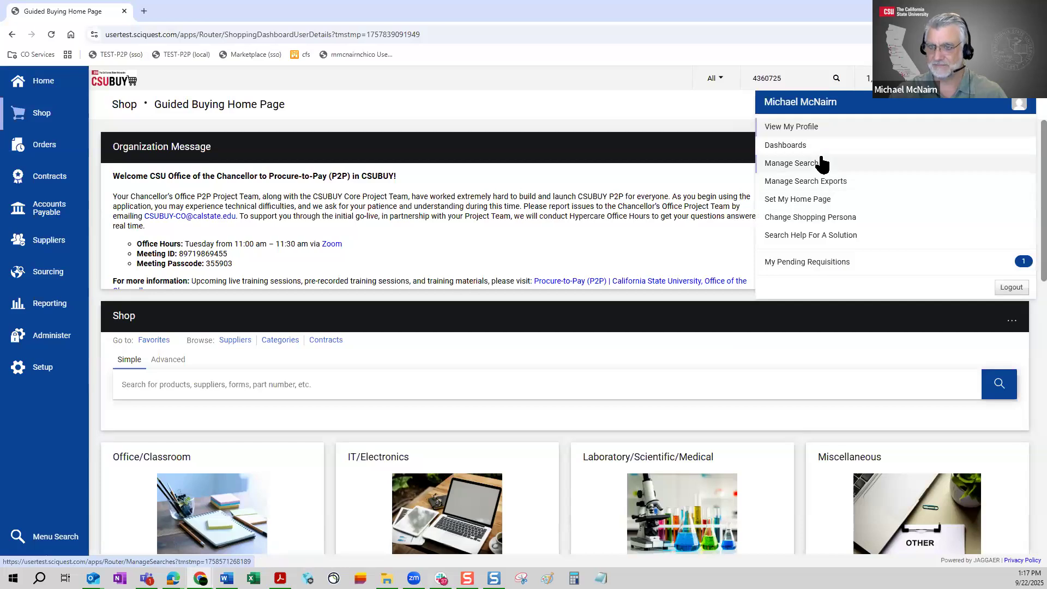
left_click(814, 129)
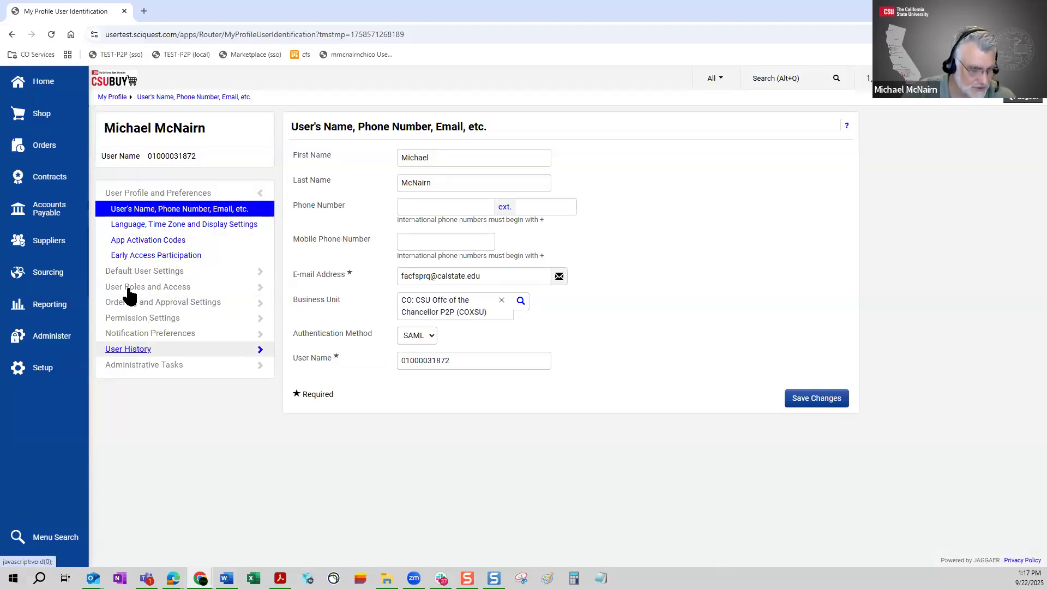
left_click(144, 336)
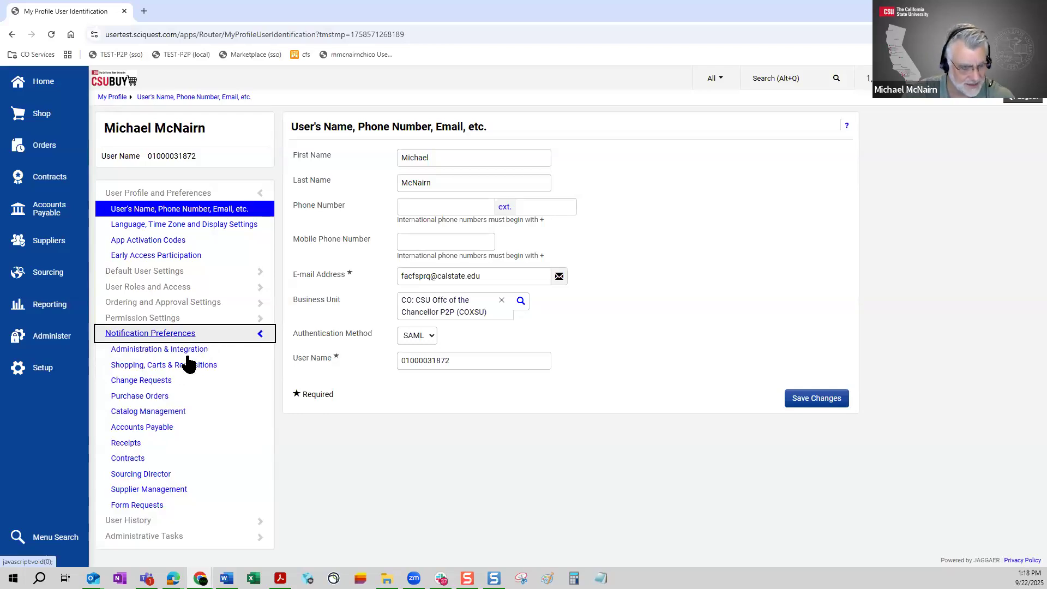
left_click(139, 367)
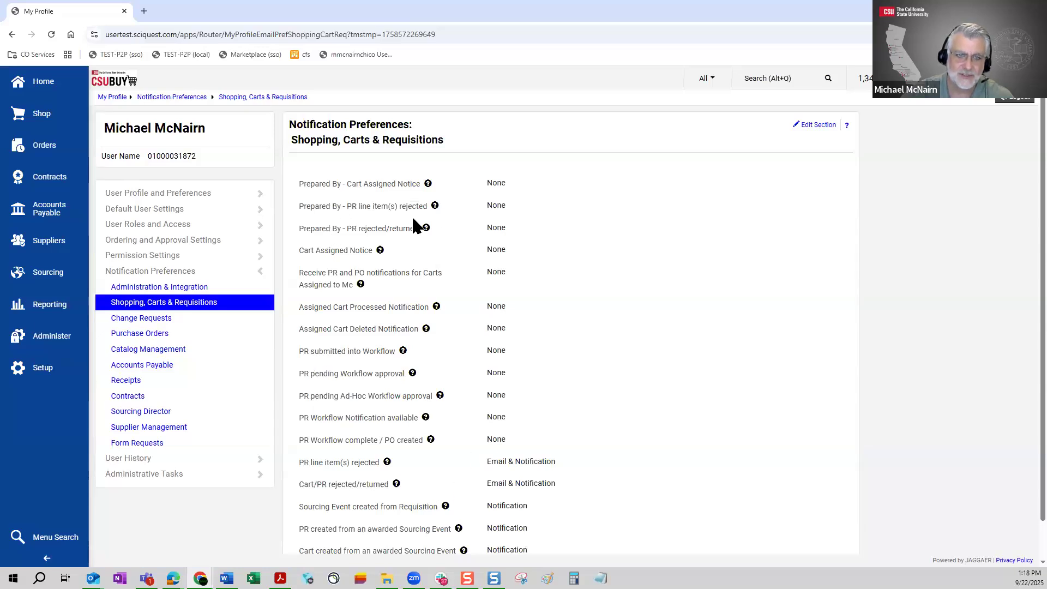
- Review the notices, including PR pending Workflow approval, and switch the section to Edit mode
scroll(624, 349, "down", 1)
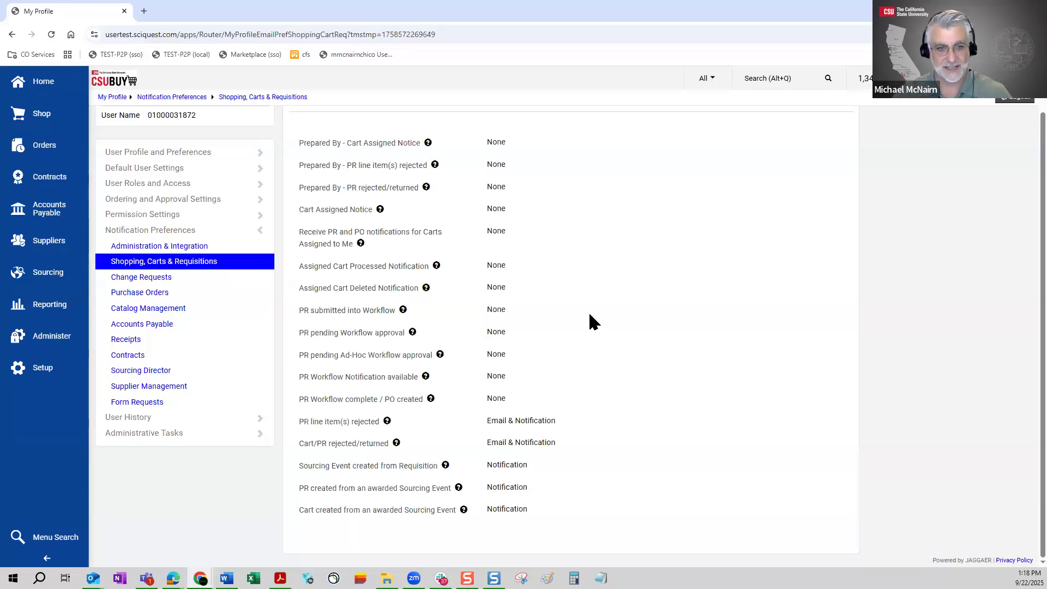
scroll(629, 336, "up", 1)
scroll(629, 336, "up", 1)
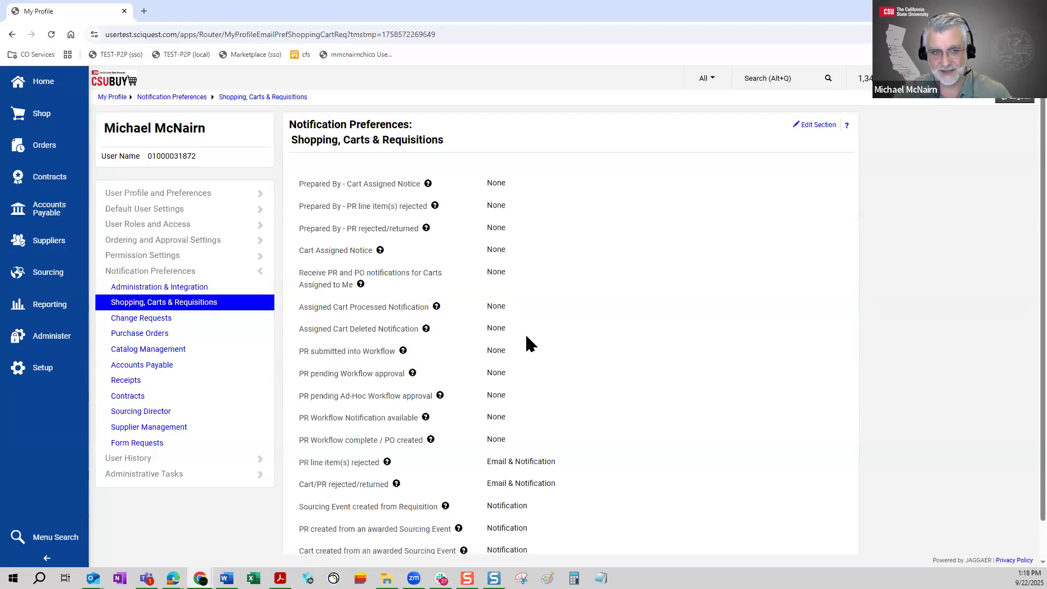
scroll(548, 274, "down", 1)
scroll(550, 280, "down", 1)
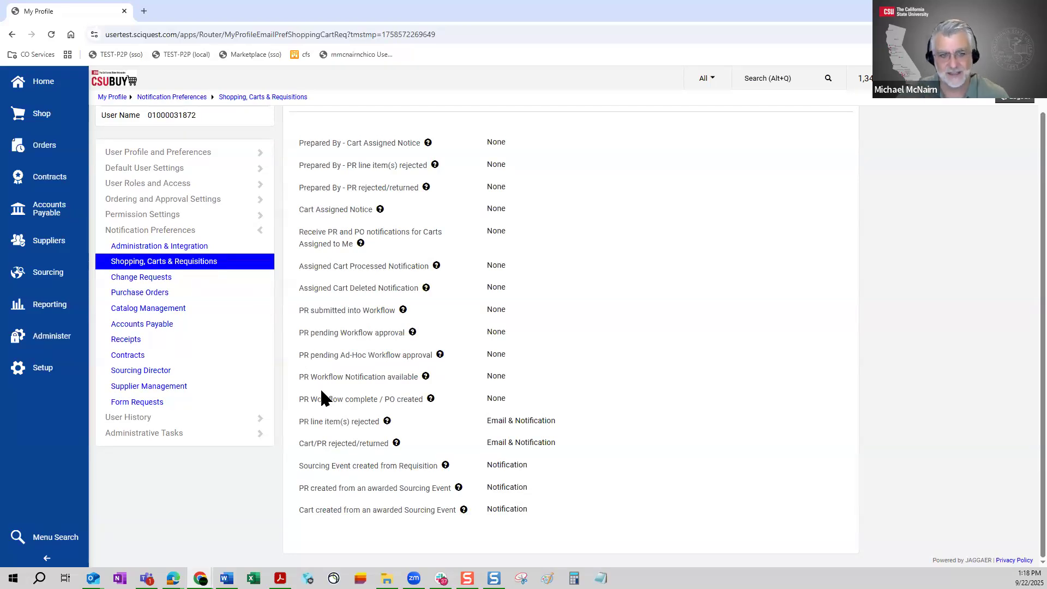
double_click(496, 332)
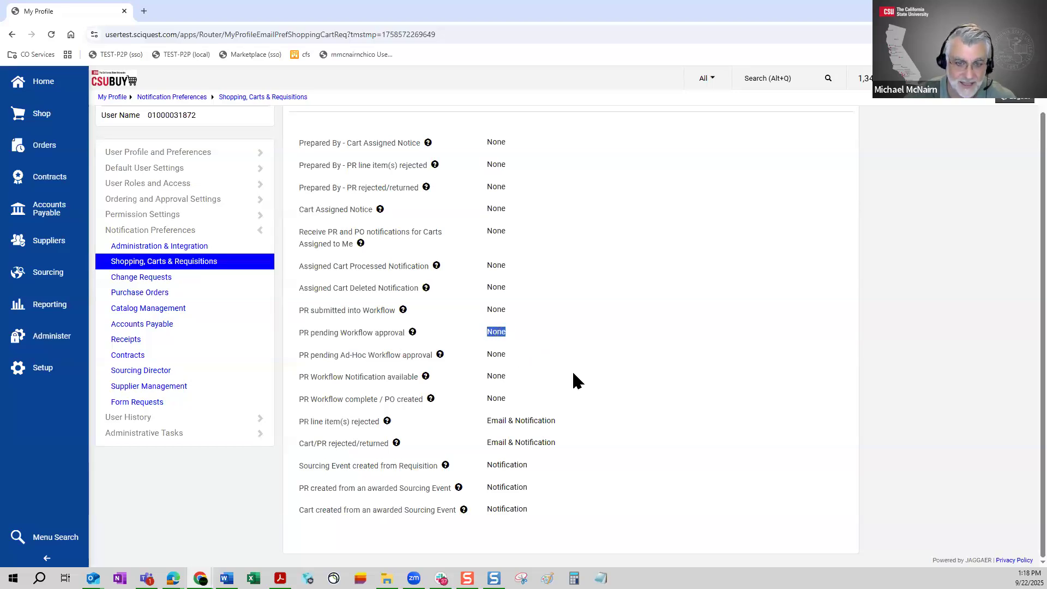
scroll(575, 378, "up", 1)
left_click(817, 125)
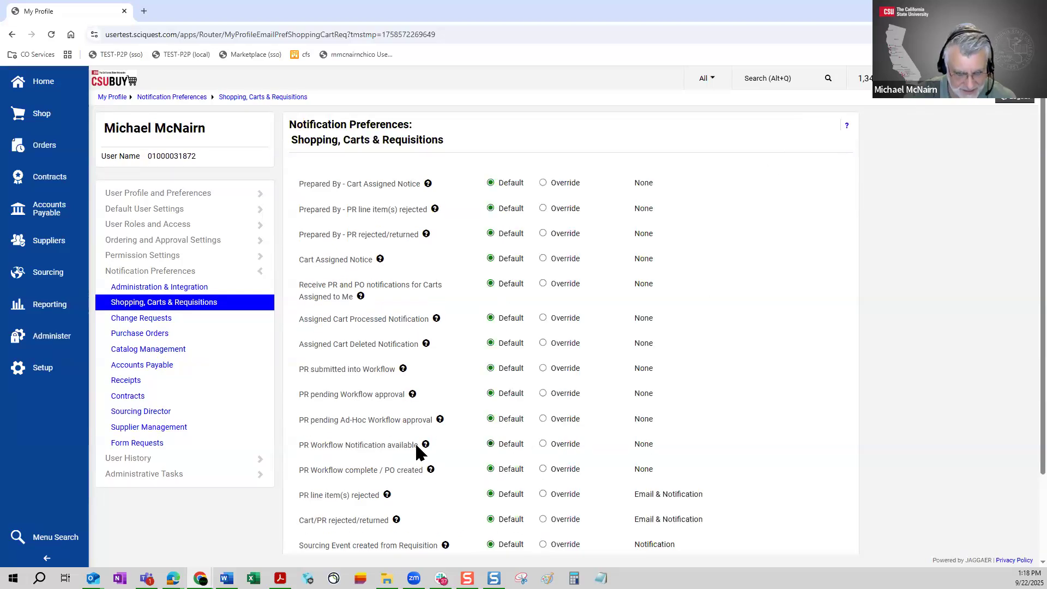
- Override PR pending Ad-Hoc Workflow approval to Email & Notification and save the preferences
left_click(544, 419)
left_click(663, 419)
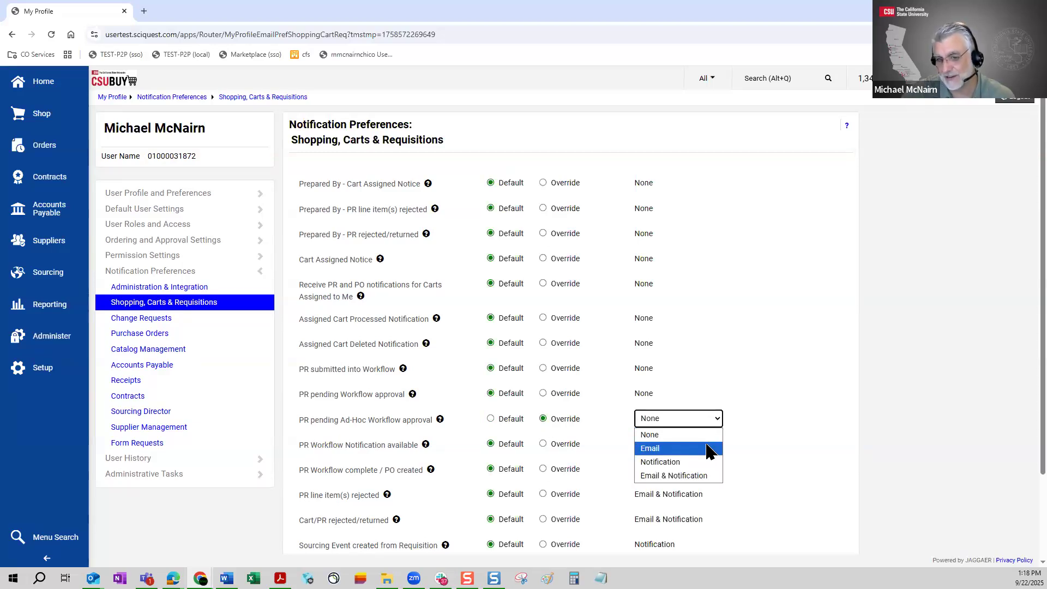
left_click(701, 477)
scroll(901, 404, "down", 1)
scroll(902, 402, "down", 1)
left_click(758, 515)
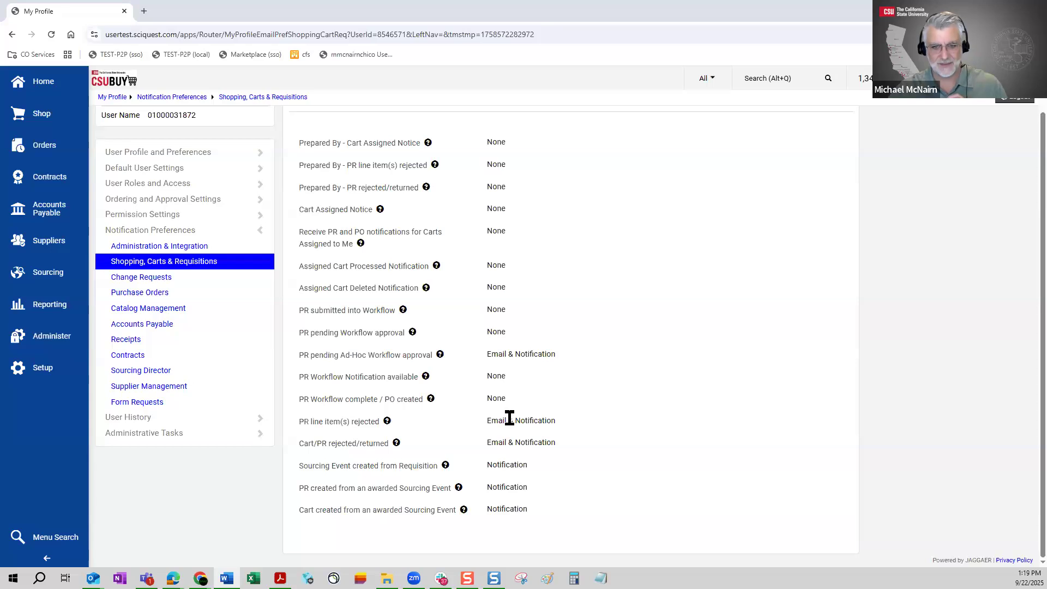
double_click(497, 399)
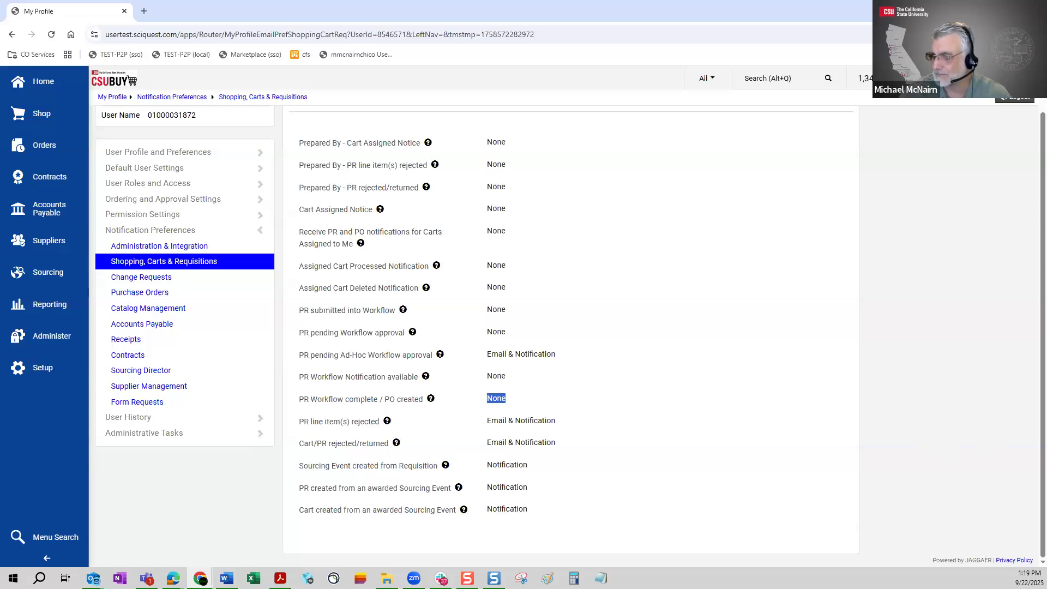
key("alt+Tab")
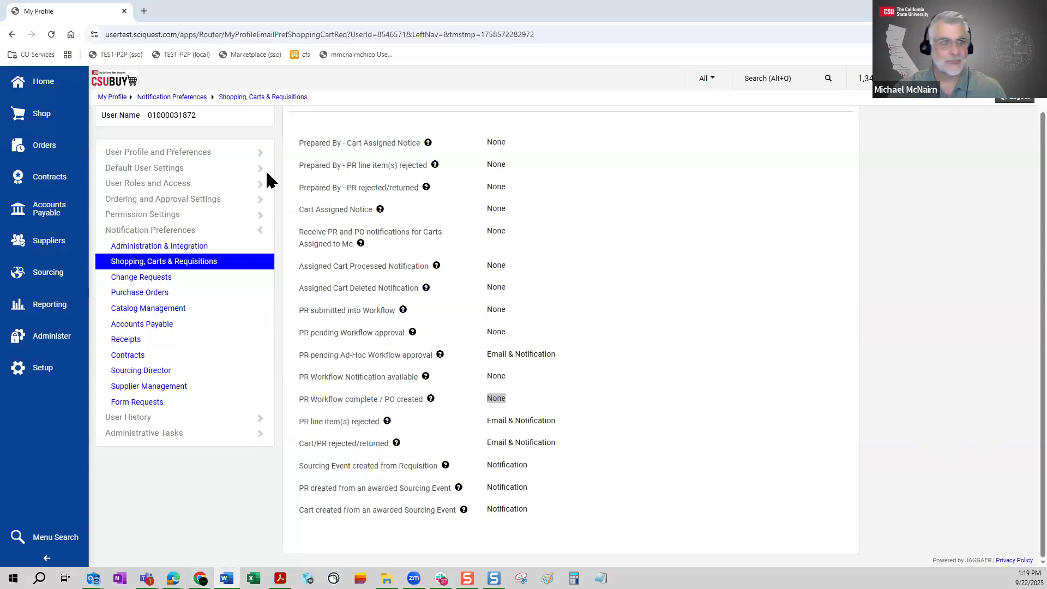
- Go to Home, collapse and re-expand the navigation sidebar, and scroll down to My Approvals
left_click(44, 86)
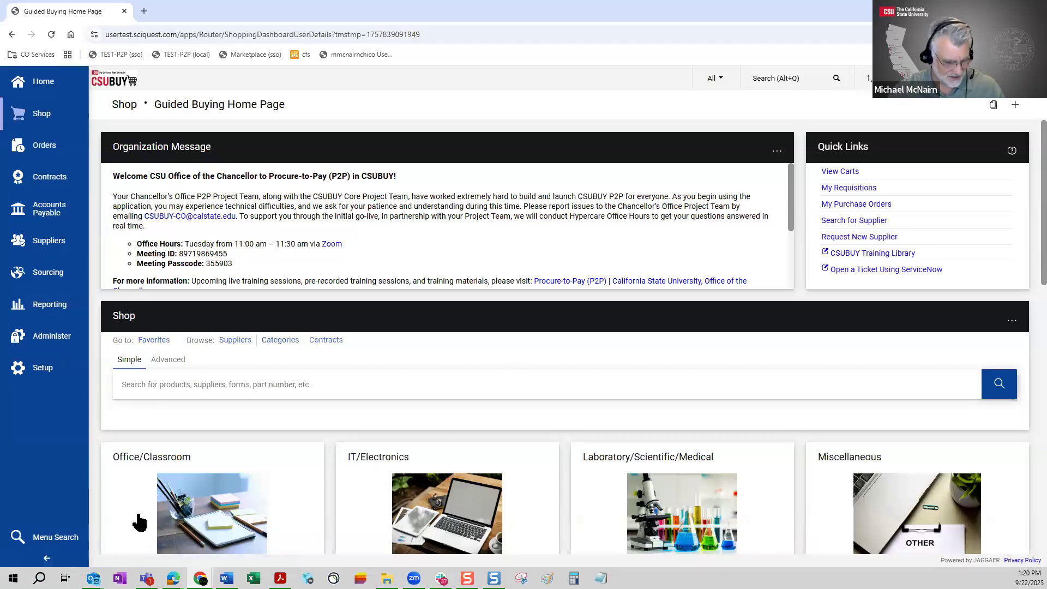
mouse_move(33, 532)
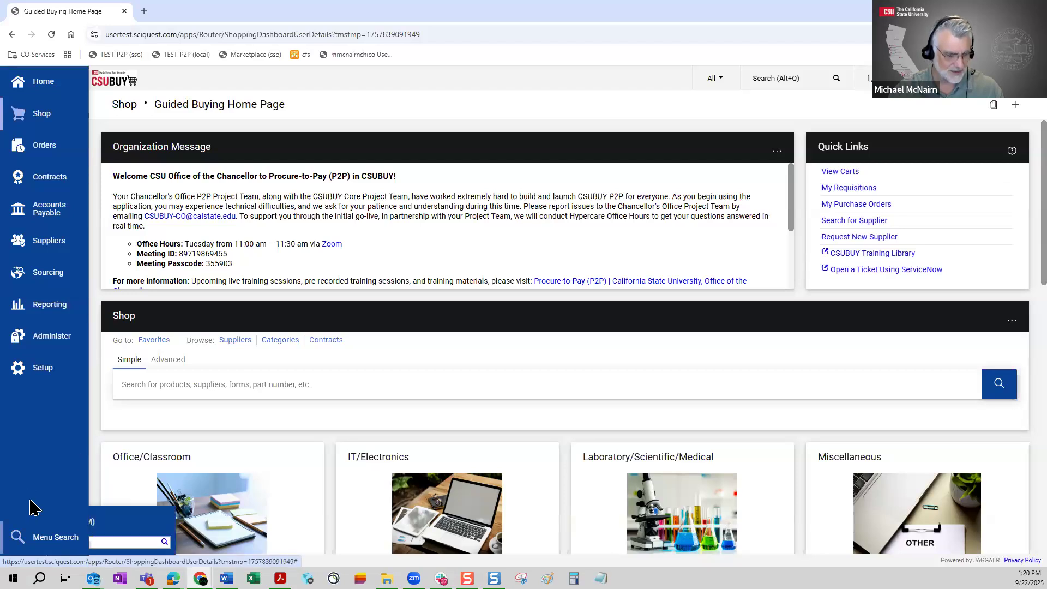
left_click(47, 558)
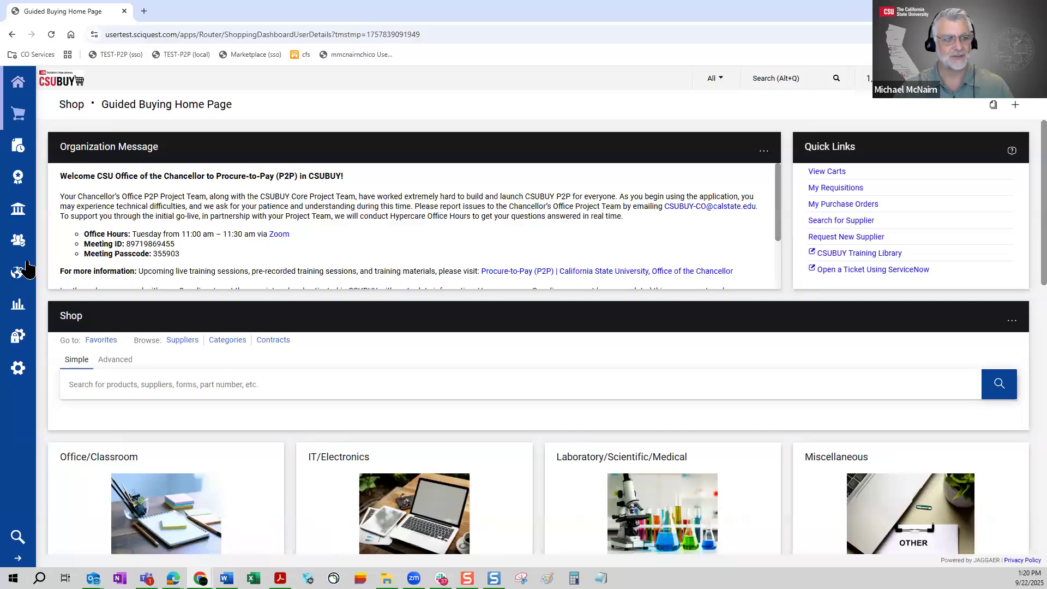
mouse_move(15, 354)
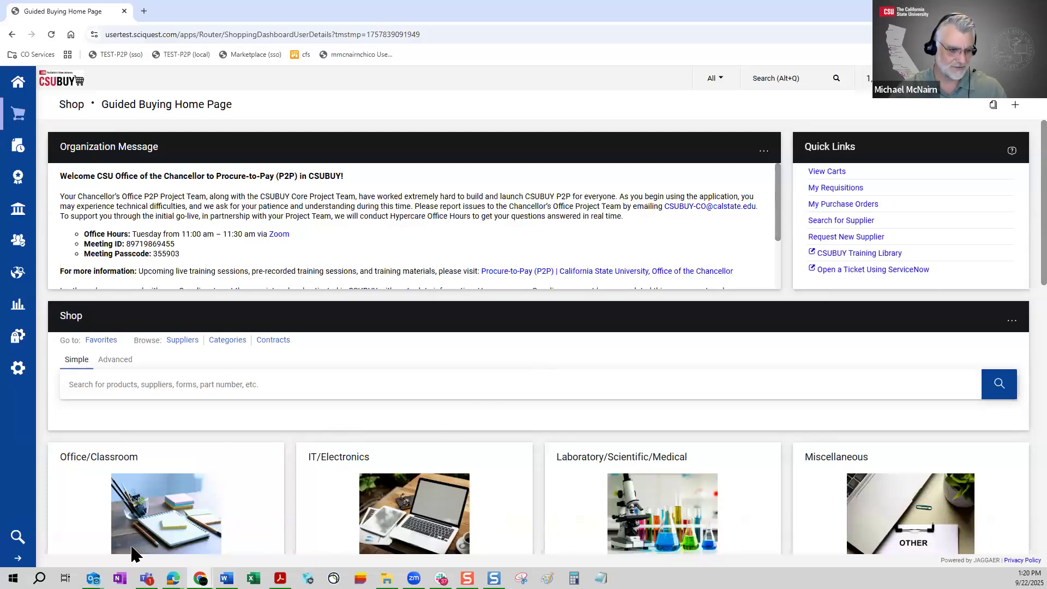
left_click(19, 562)
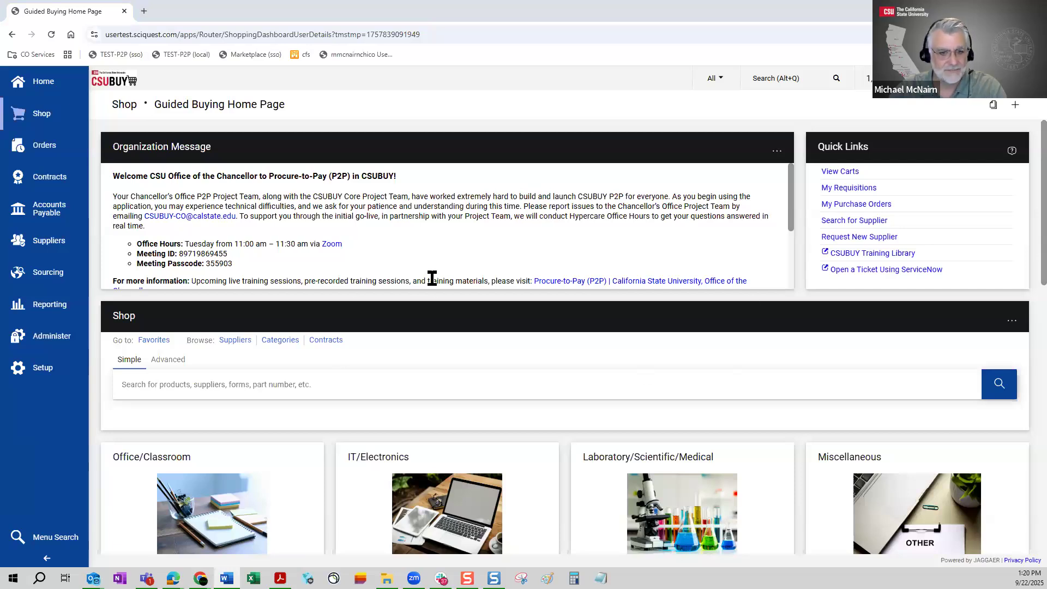
scroll(432, 278, "down", 3)
scroll(725, 382, "down", 2)
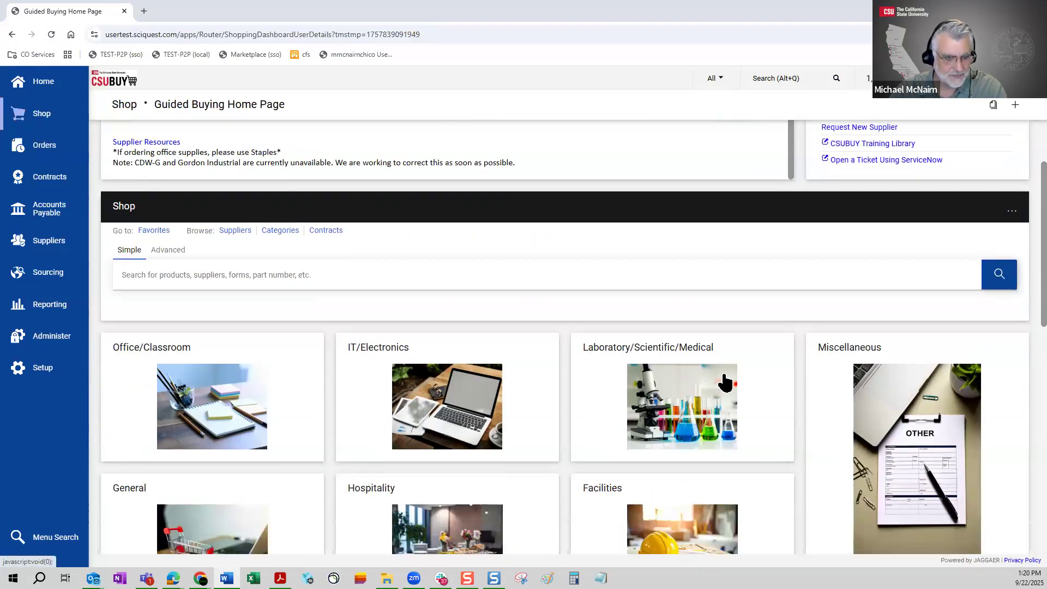
scroll(725, 382, "down", 8)
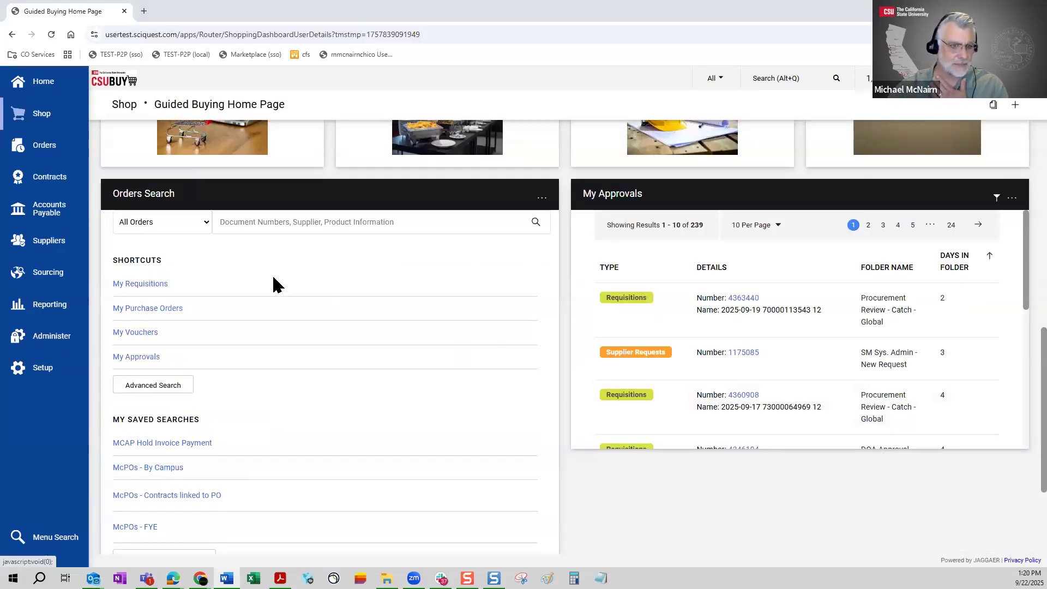
scroll(274, 285, "down", 1)
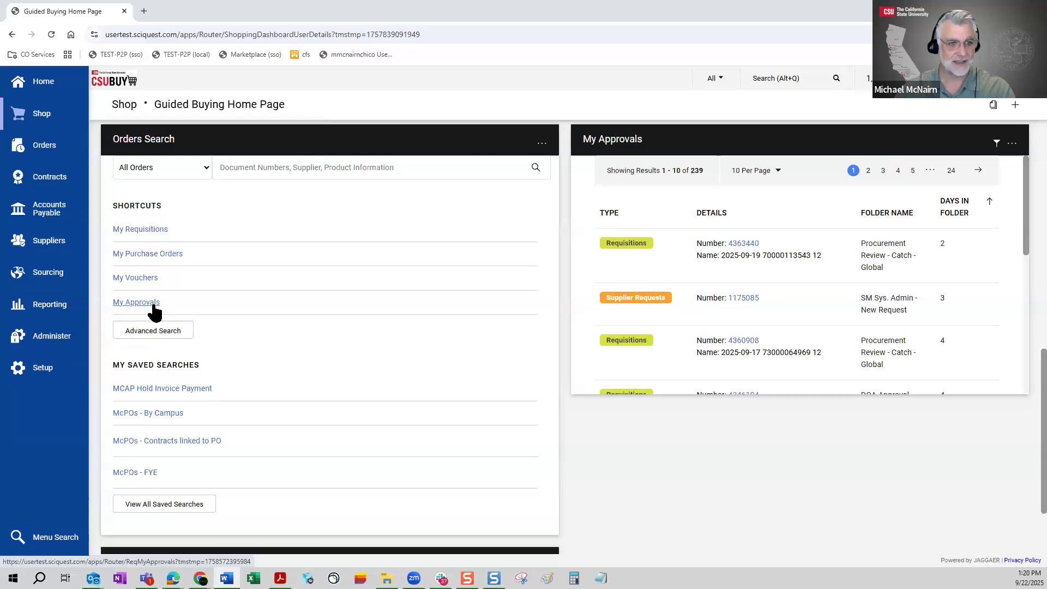
left_click_drag(158, 302, 109, 304)
left_click(257, 322)
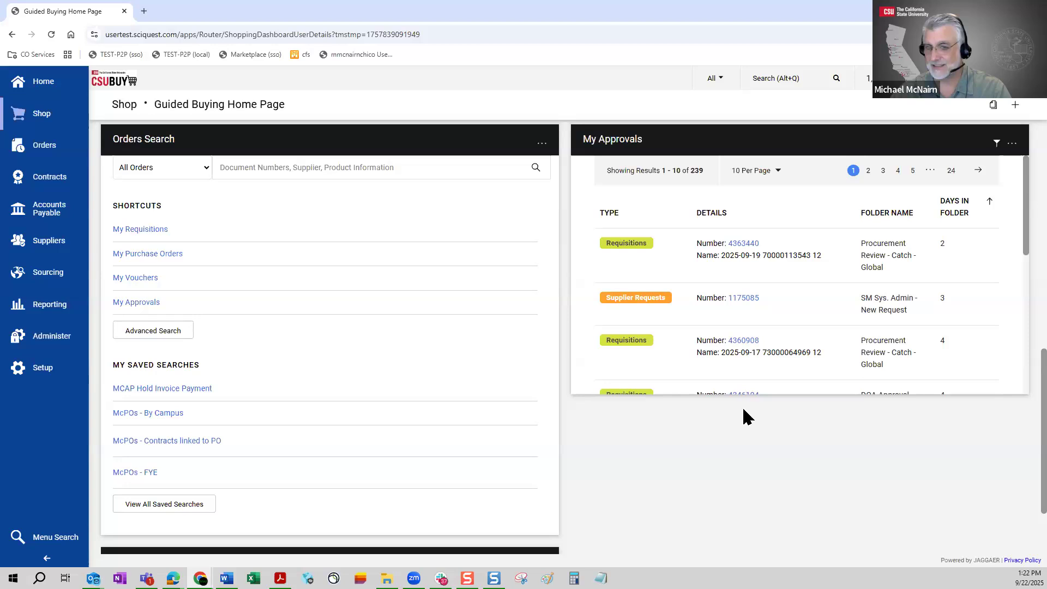
- Change My Approvals from 10 to 200 per page and scroll through the 239 results
double_click(697, 171)
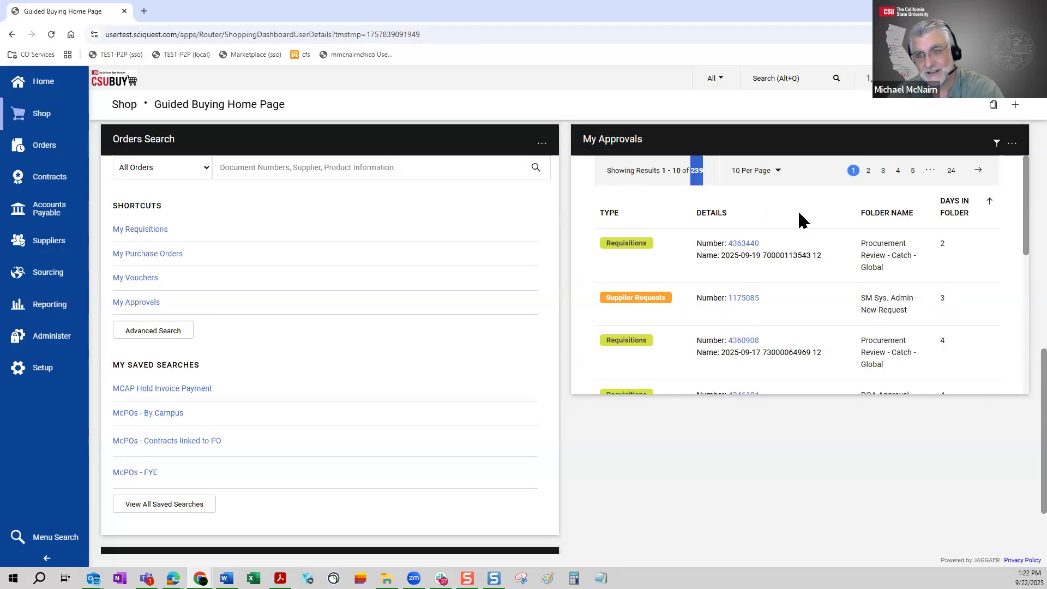
left_click(653, 215)
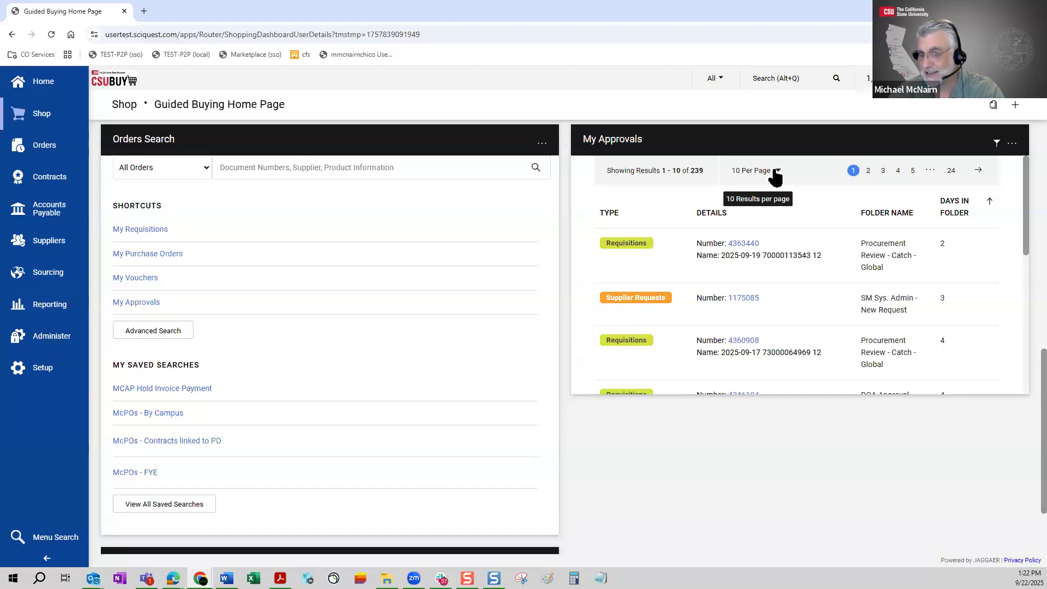
left_click(777, 174)
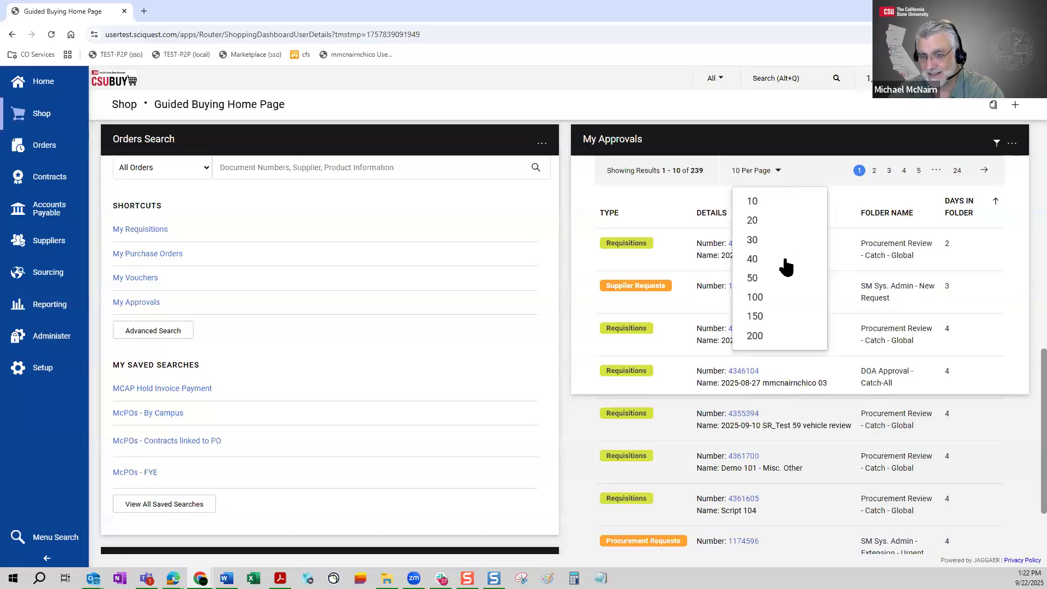
left_click(779, 338)
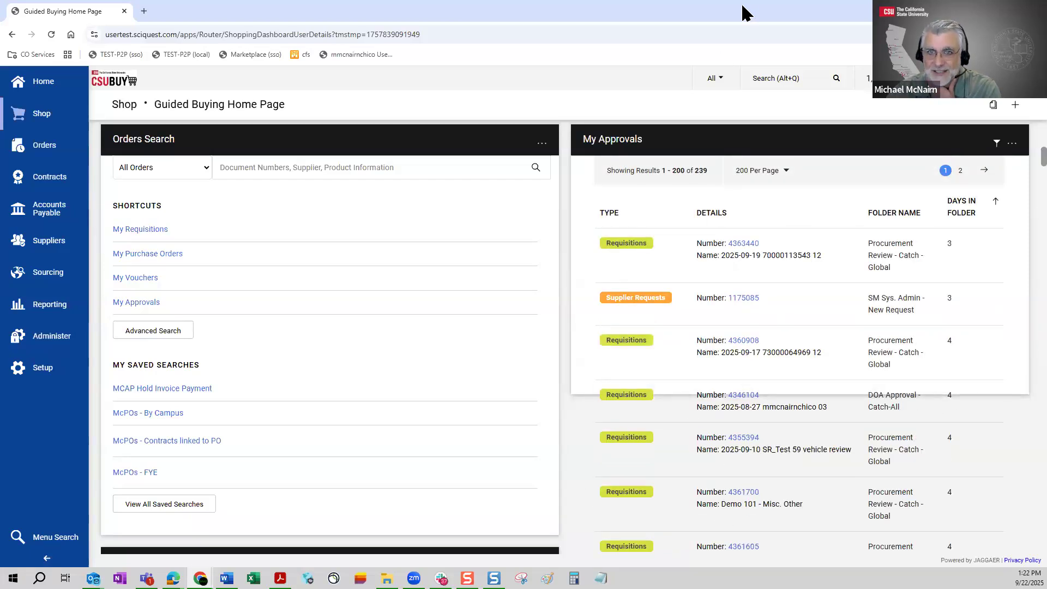
scroll(764, 336, "down", 5)
scroll(771, 349, "down", 15)
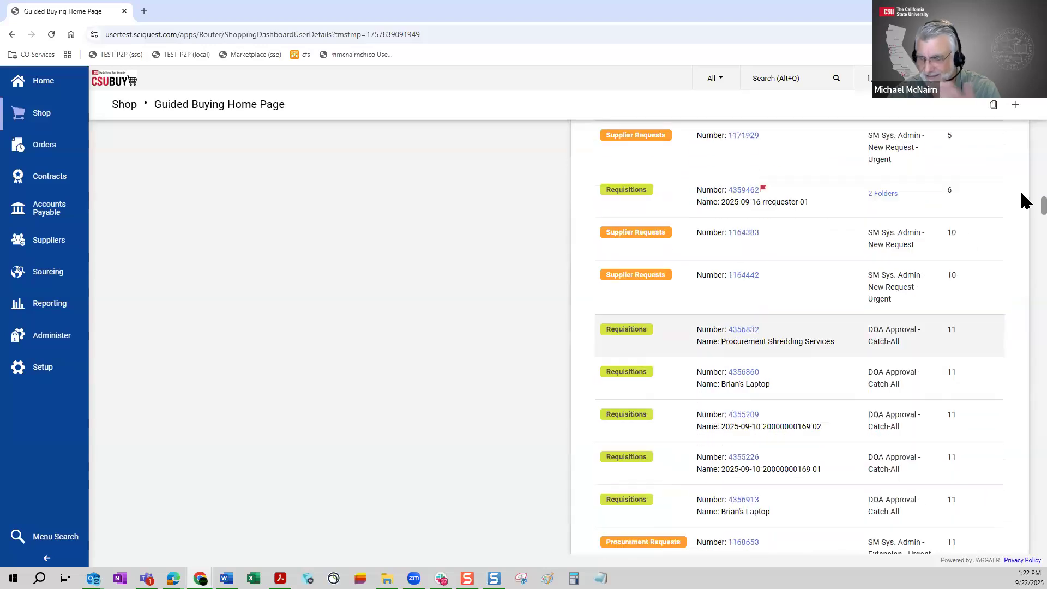
scroll(1024, 202, "up", 8)
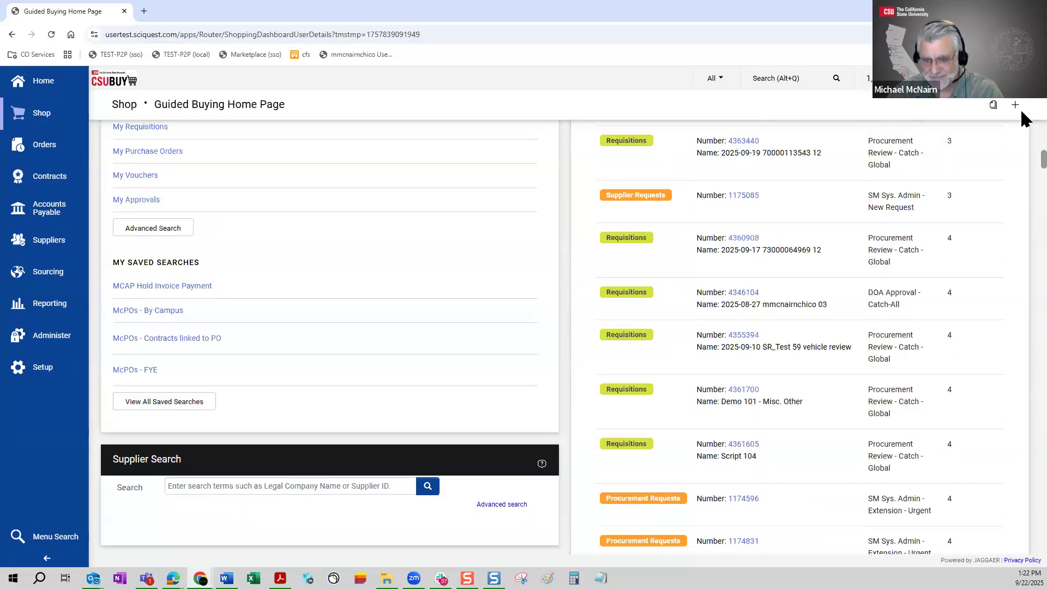
scroll(1022, 142, "up", 12)
scroll(1022, 158, "down", 11)
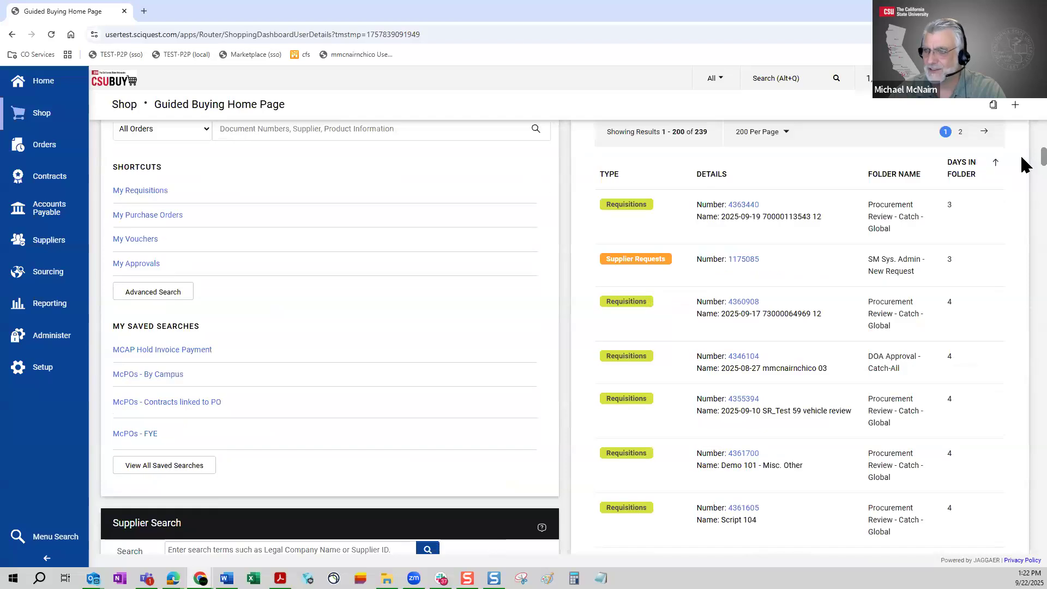
scroll(1023, 163, "up", 1)
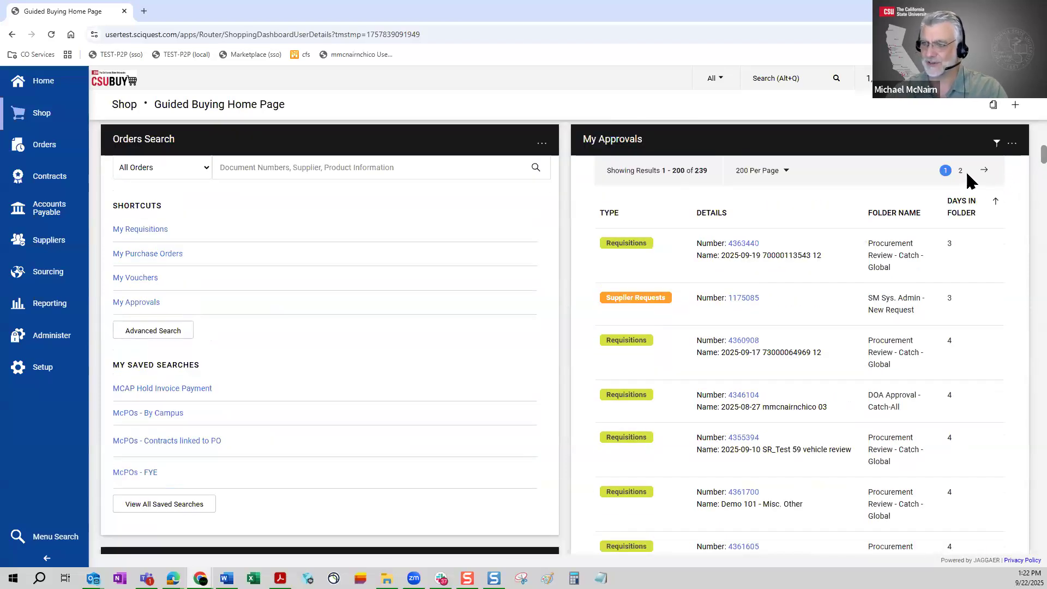
- Turn on Group by Folder in the My Approvals filter, keeping all types, and sort by FOLDER
left_click(998, 143)
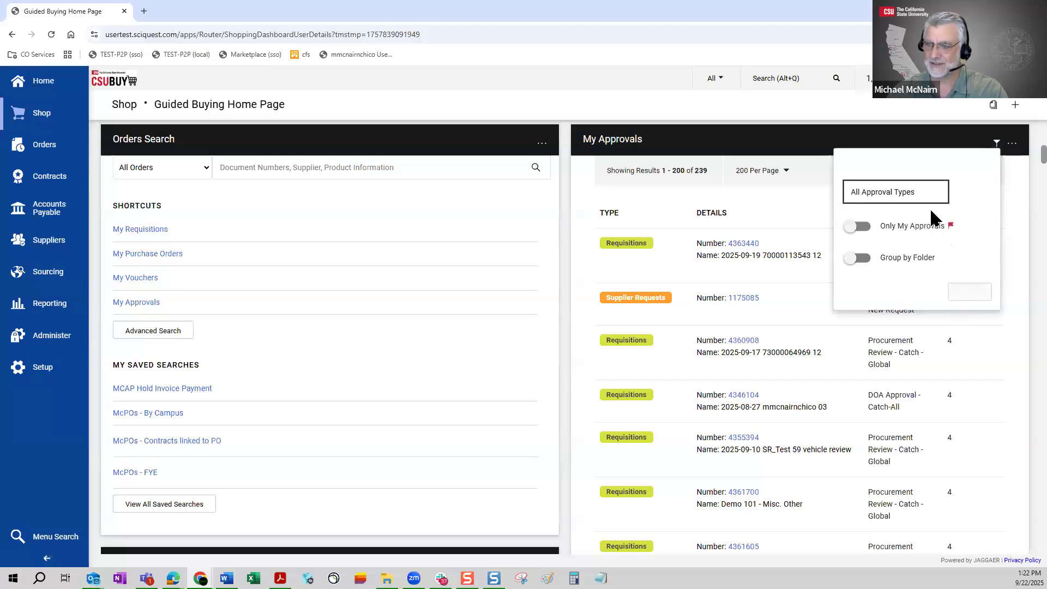
left_click(875, 202)
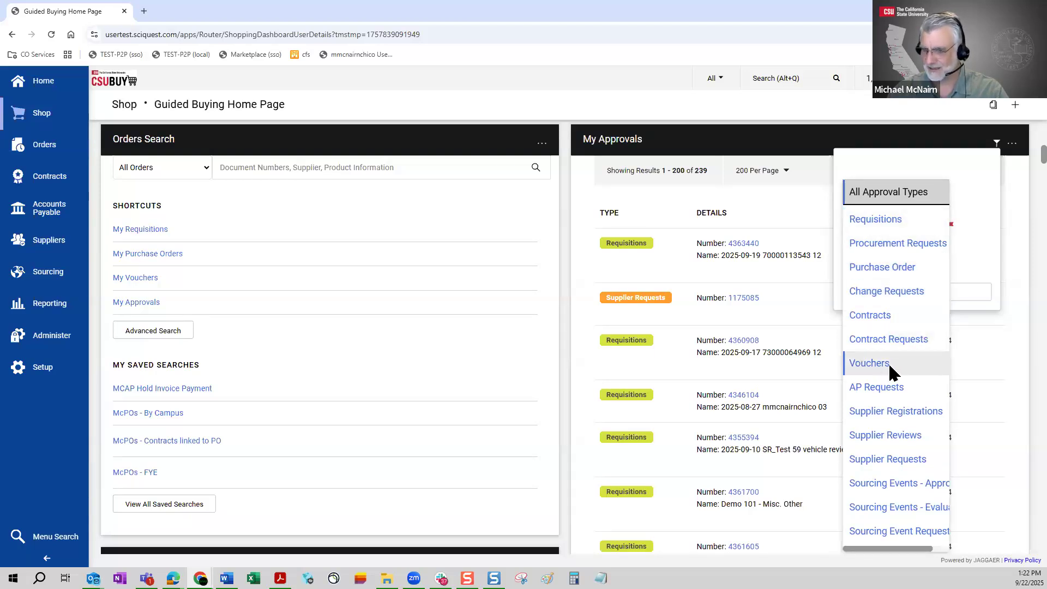
left_click(908, 173)
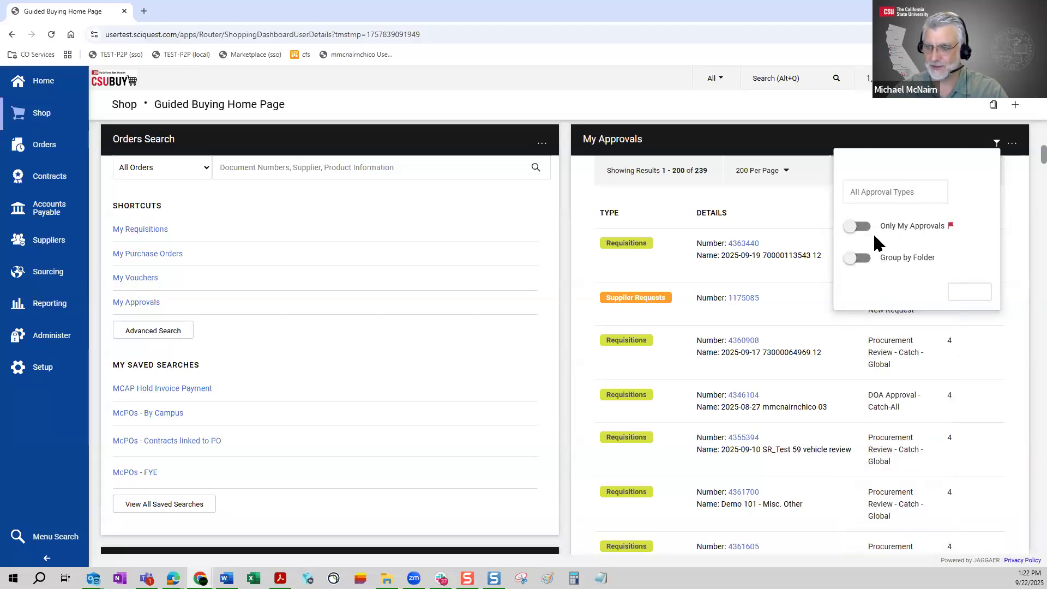
left_click(856, 258)
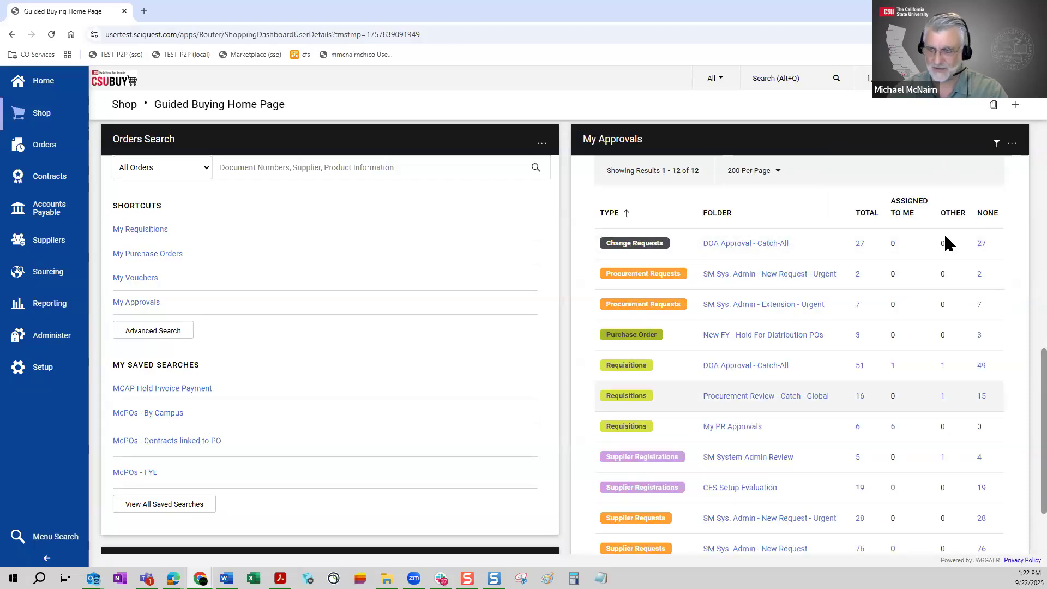
left_click(710, 215)
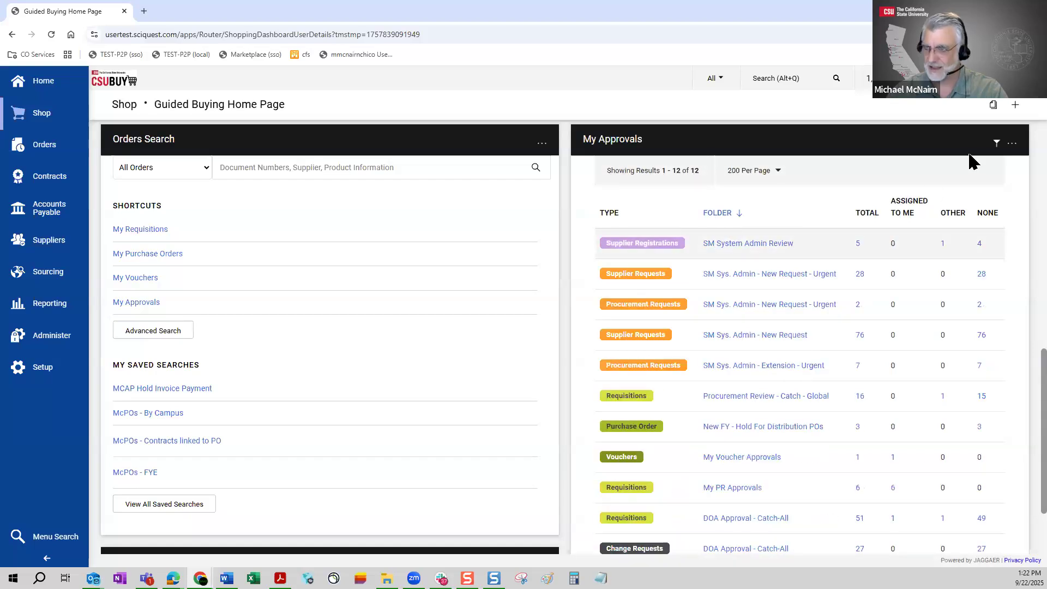
- Switch on Only My Approvals, leaving 12 folder rows with their counts
left_click(997, 143)
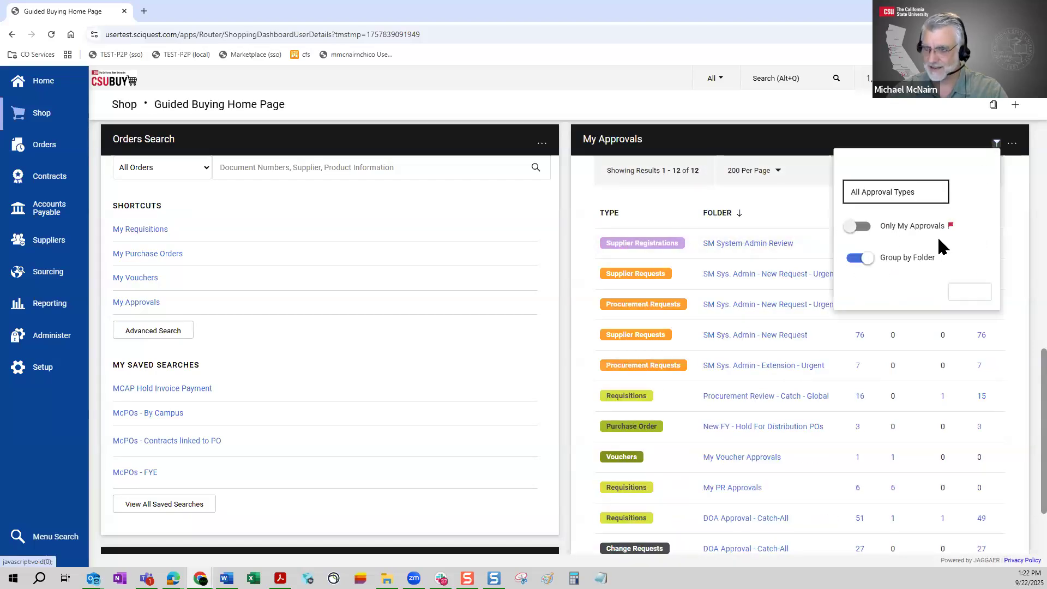
left_click(861, 227)
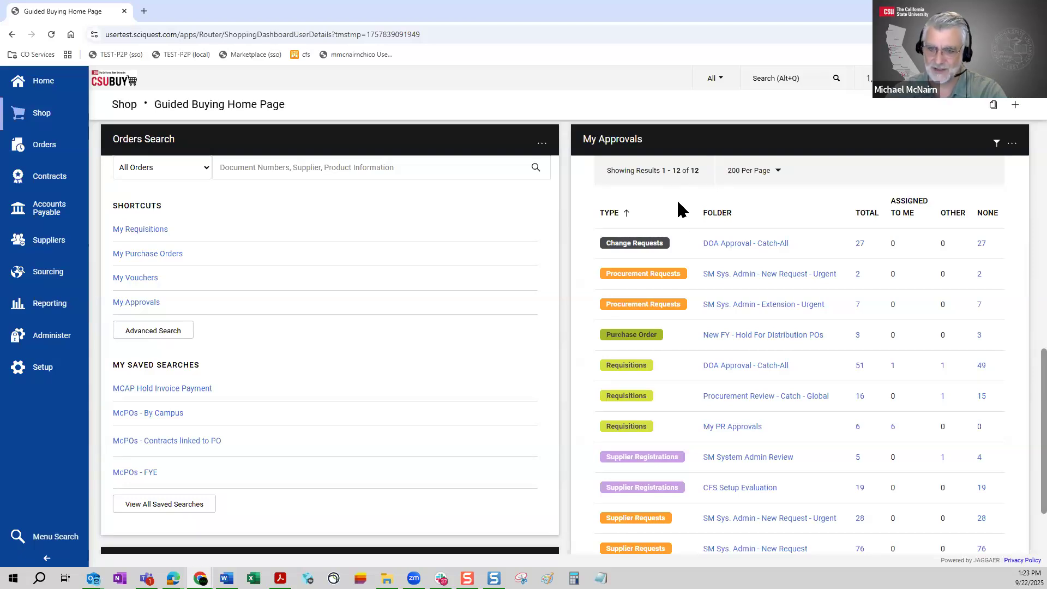
scroll(856, 382, "down", 2)
scroll(994, 248, "up", 2)
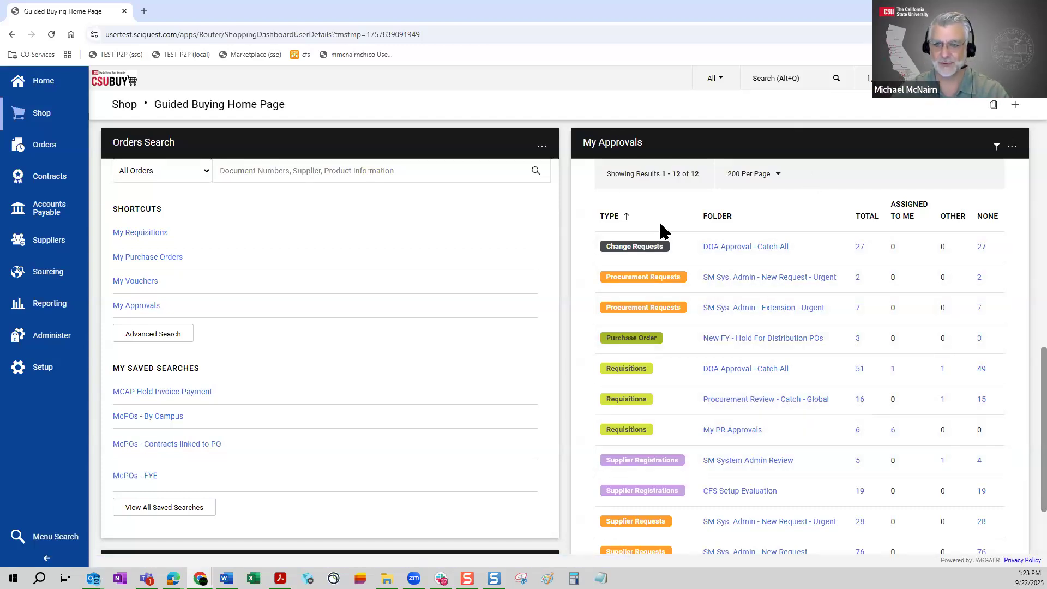
left_click(996, 146)
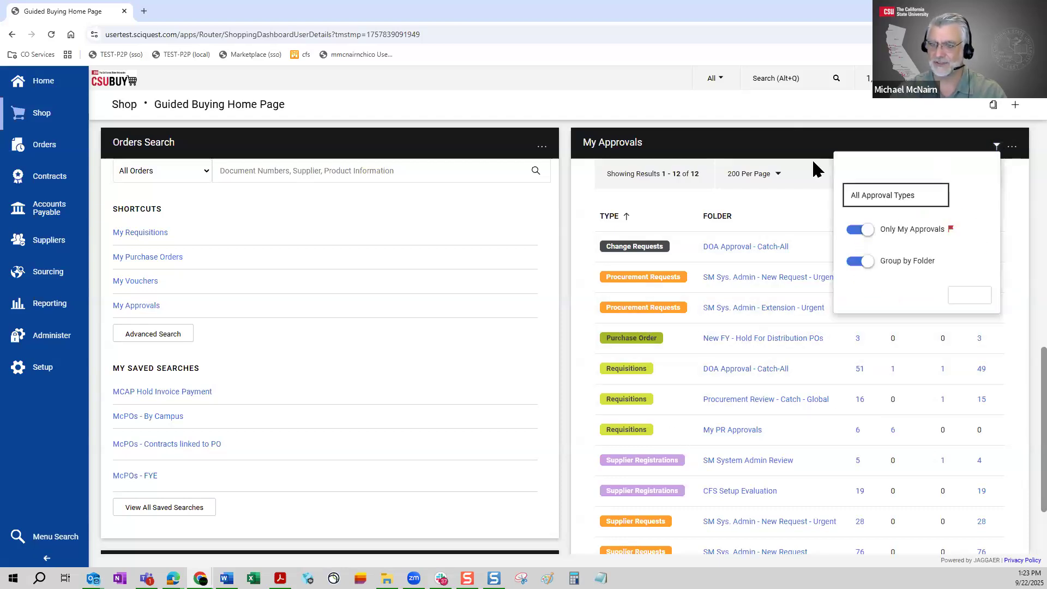
left_click(880, 365)
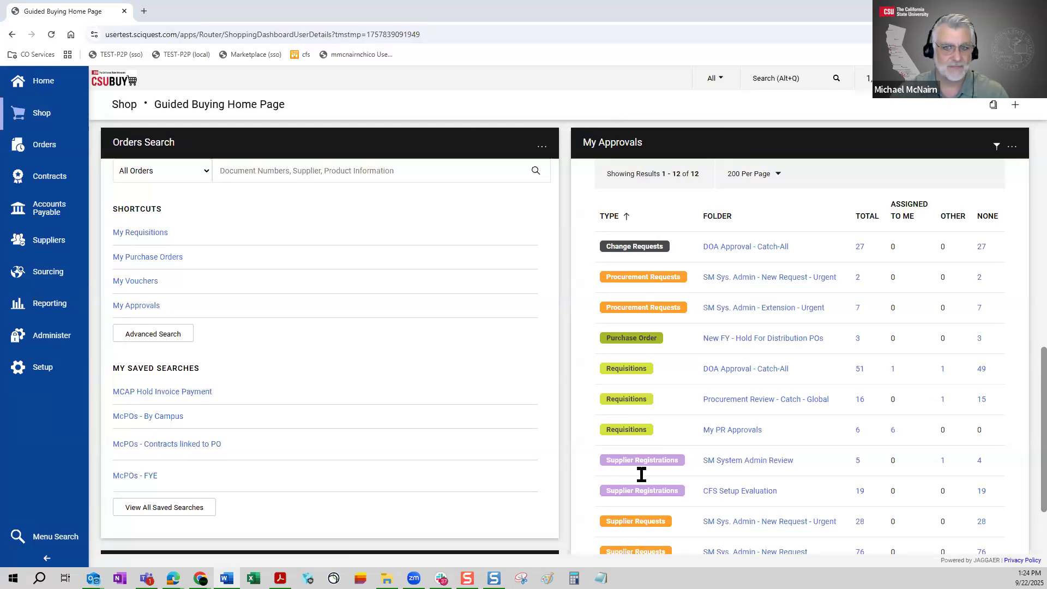
scroll(578, 435, "up", 10)
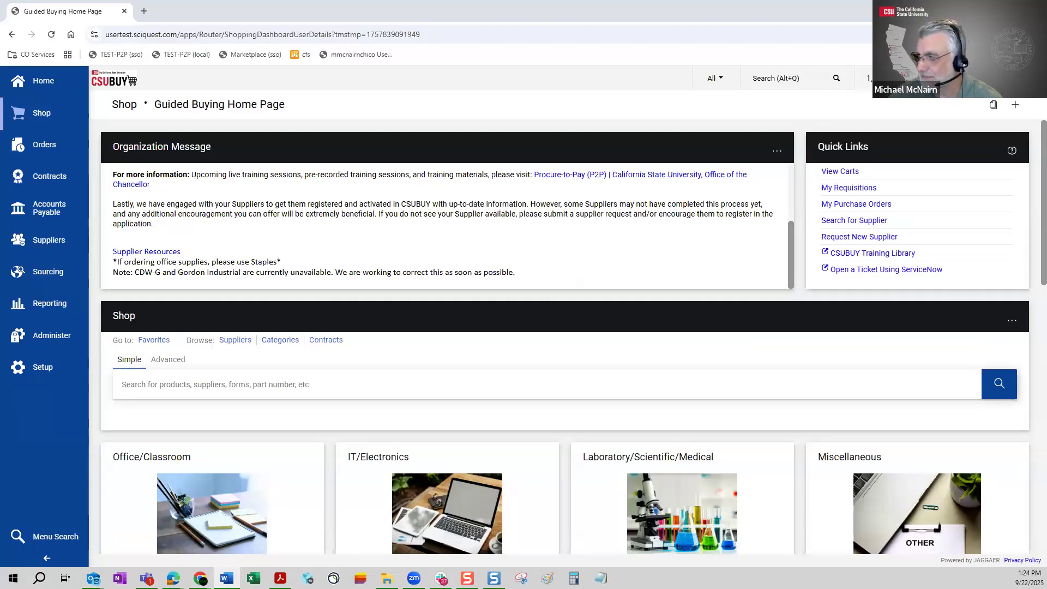
- Quick-search for 4360874 and open that requisition from the results
left_click(782, 78)
type("4360874")
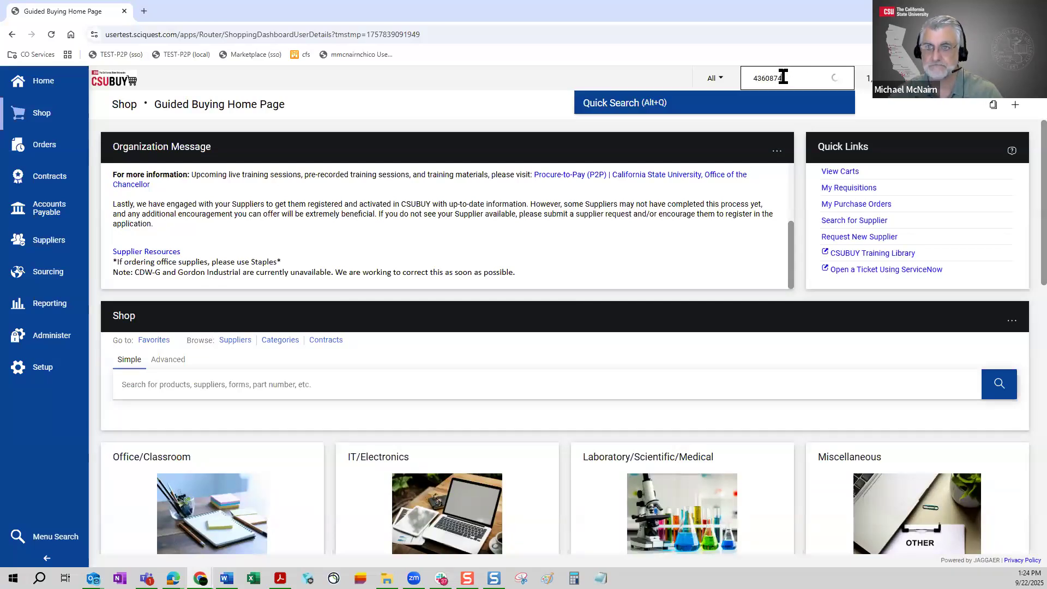
left_click(594, 140)
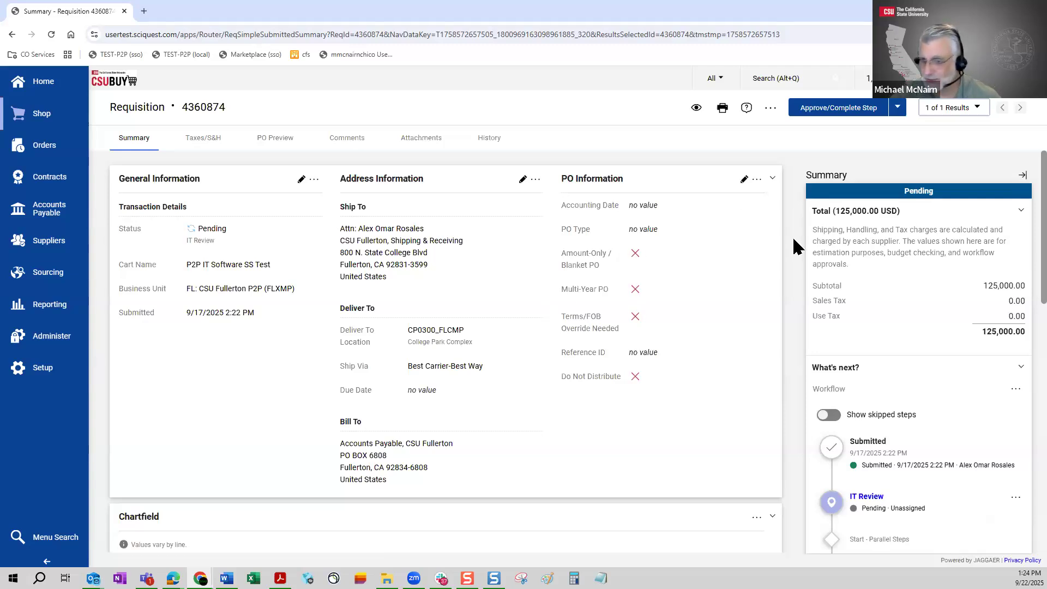
- Scroll through requisition 4360874's Item Details section
scroll(436, 263, "down", 4)
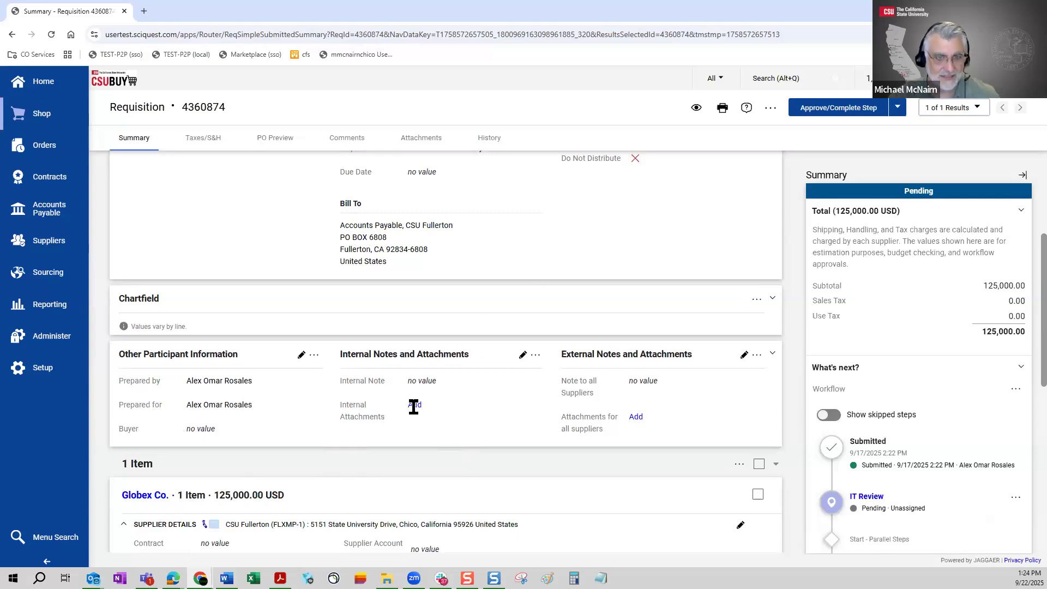
scroll(412, 407, "up", 4)
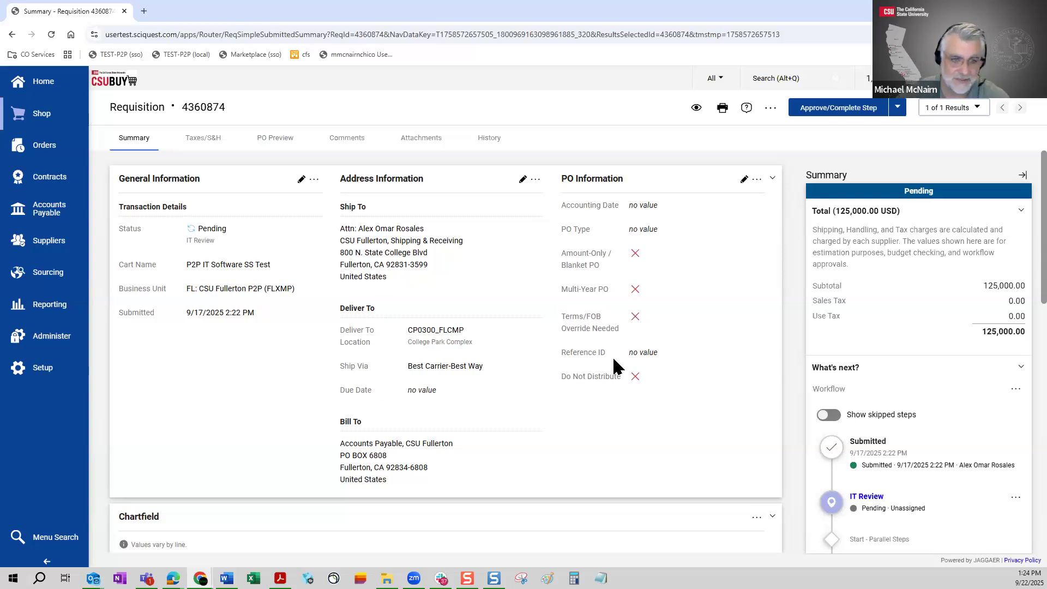
scroll(584, 381, "down", 3)
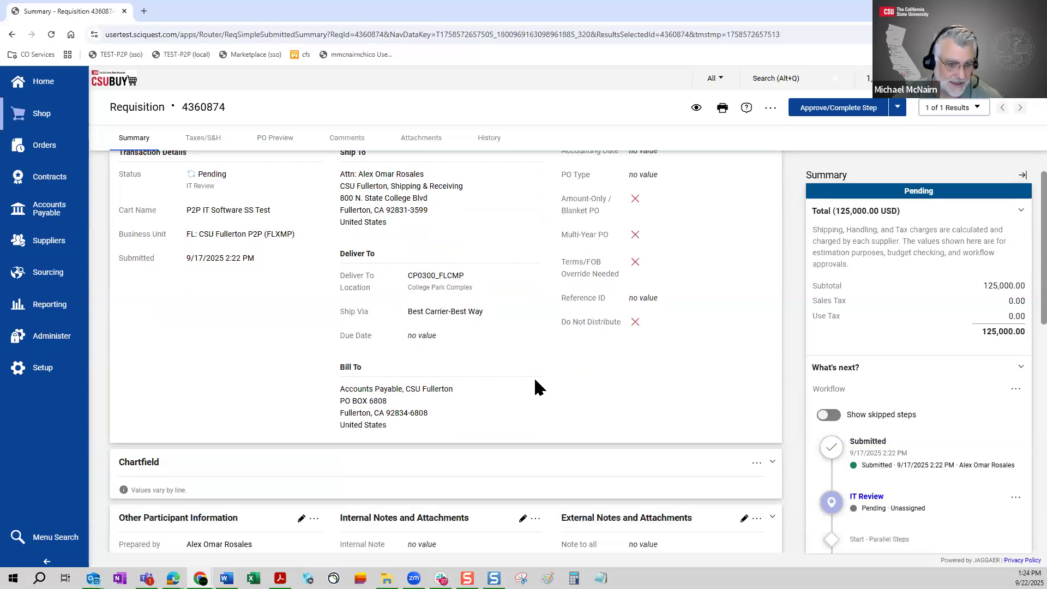
scroll(371, 260, "down", 4)
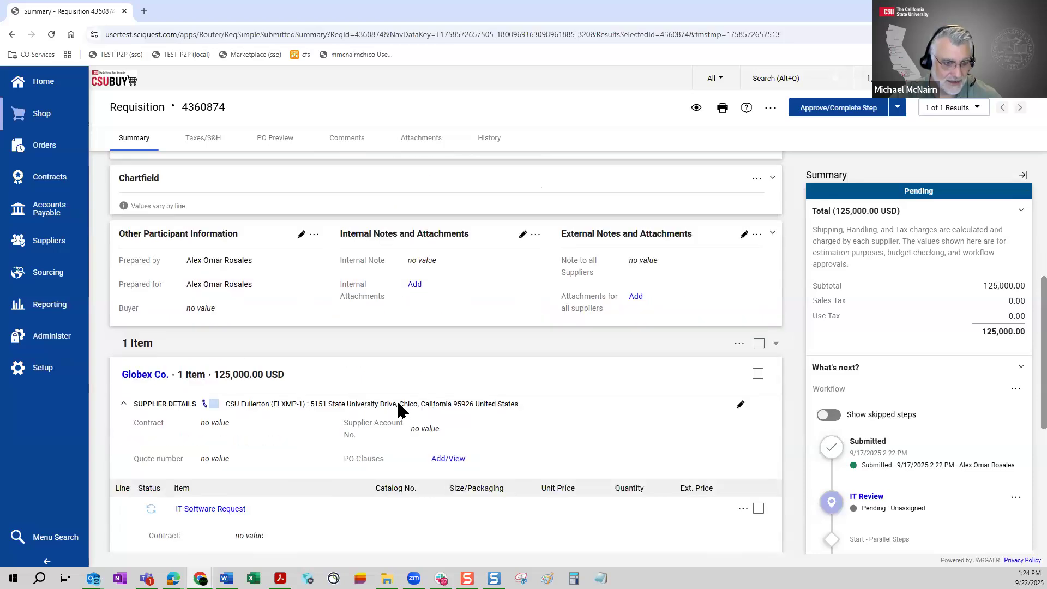
scroll(207, 349, "down", 1)
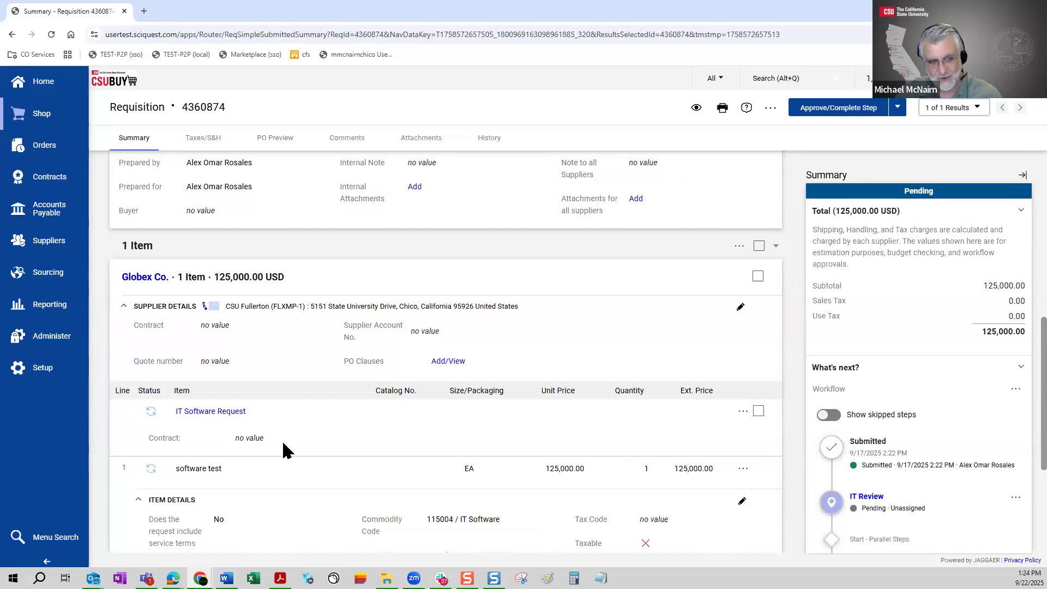
scroll(349, 426, "down", 2)
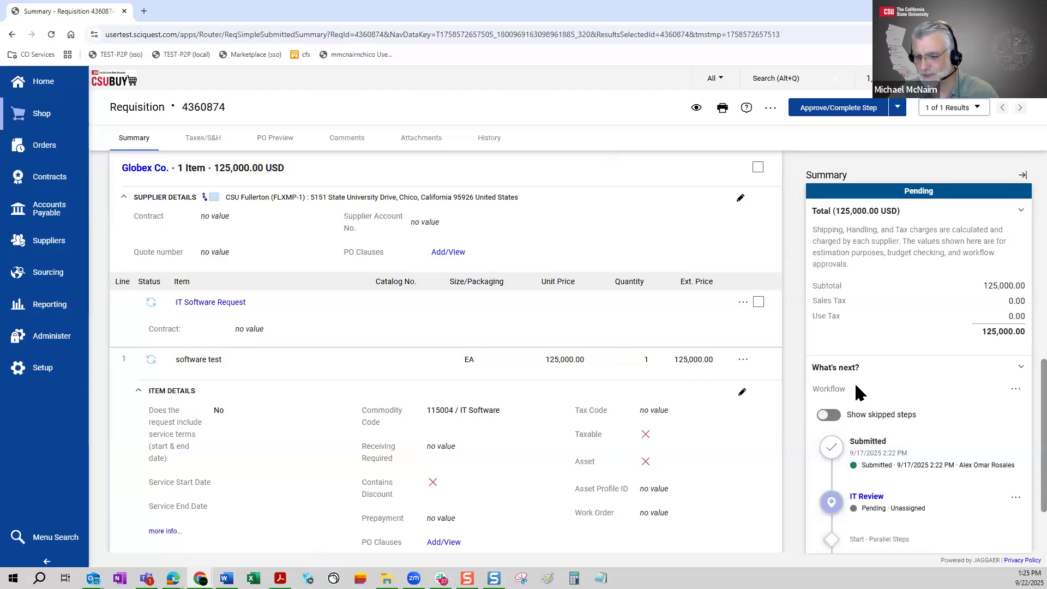
scroll(872, 380, "down", 1)
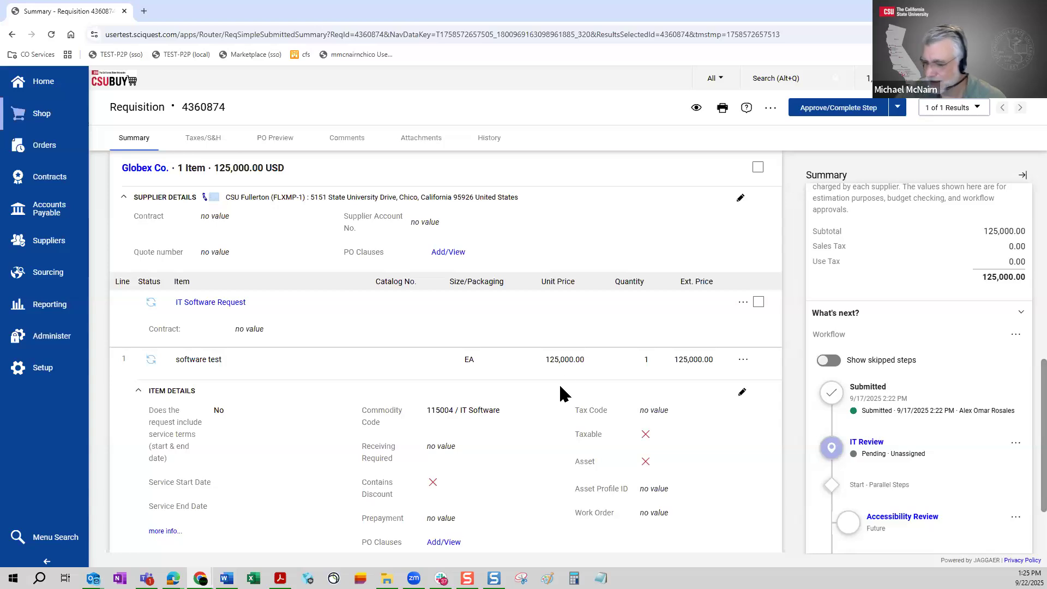
scroll(371, 327, "down", 2)
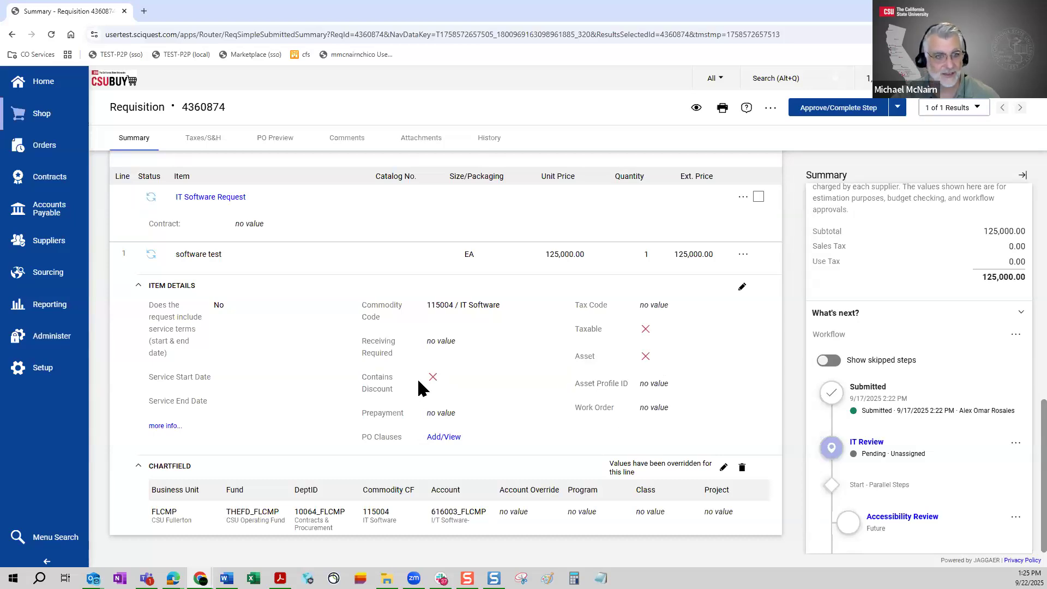
- Check the Chartfield section and open the line item's IT Software Request form
scroll(586, 376, "up", 4)
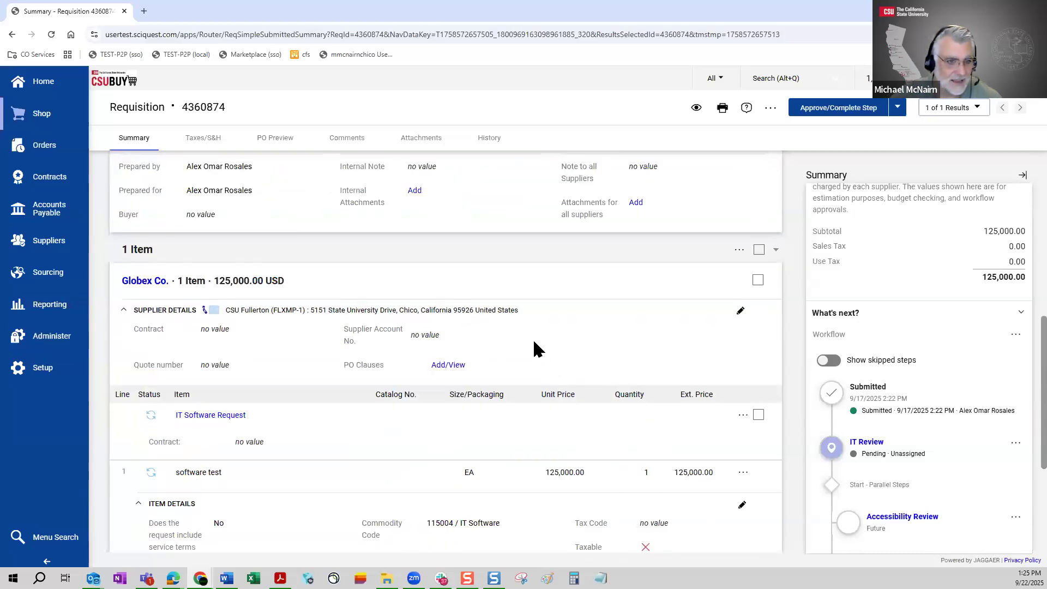
scroll(187, 440, "down", 3)
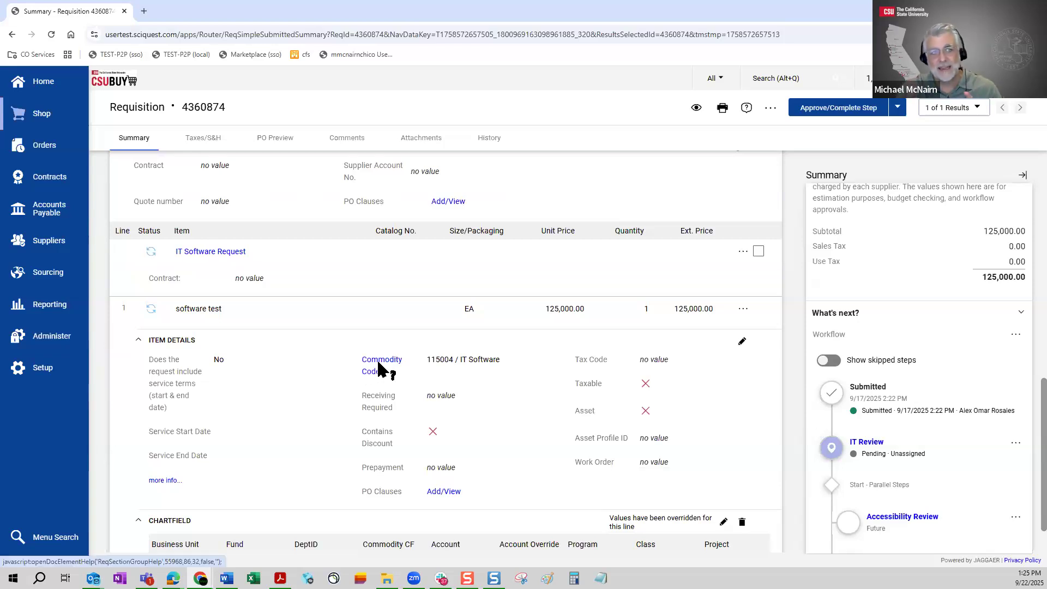
mouse_move(380, 369)
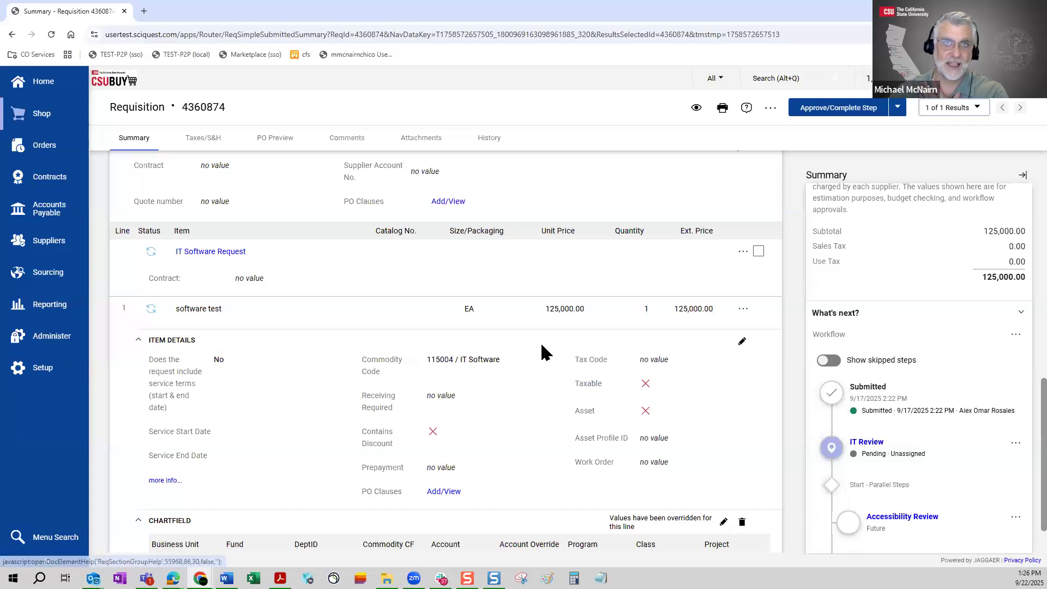
scroll(546, 357, "up", 2)
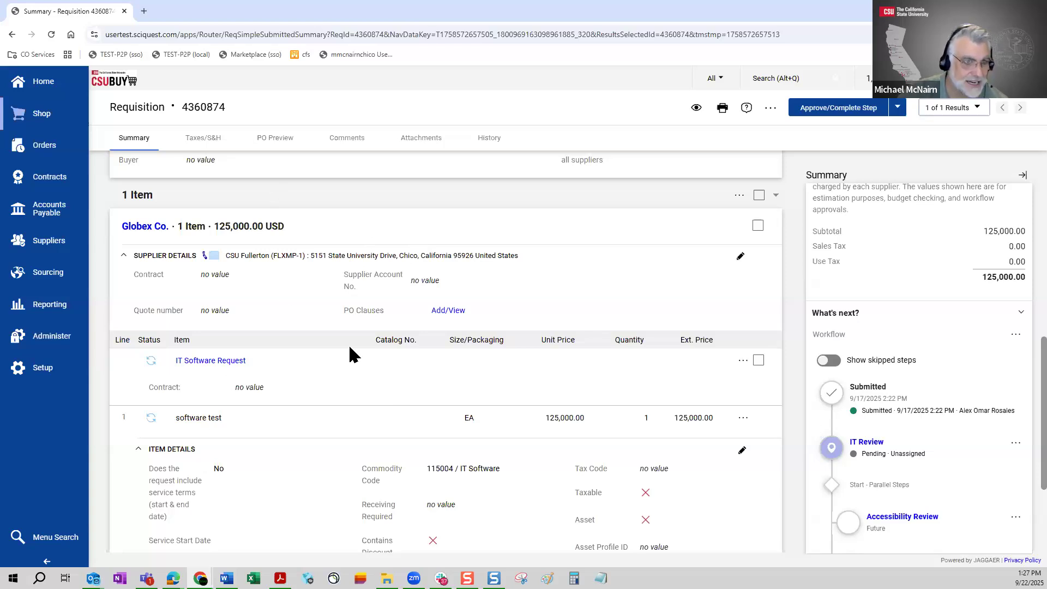
scroll(180, 385, "down", 1)
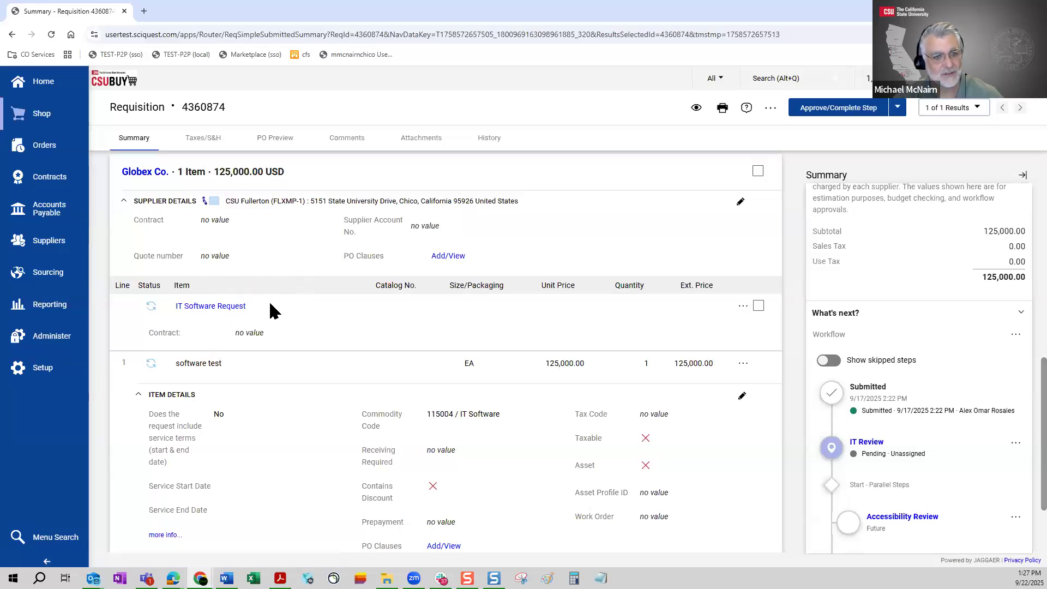
scroll(280, 286, "up", 1)
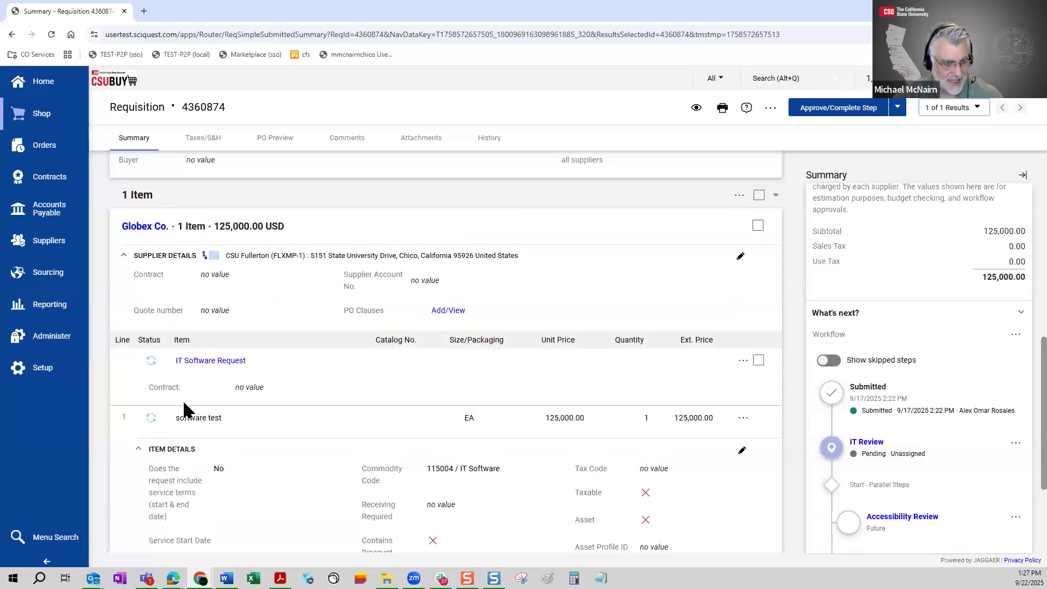
left_click(224, 363)
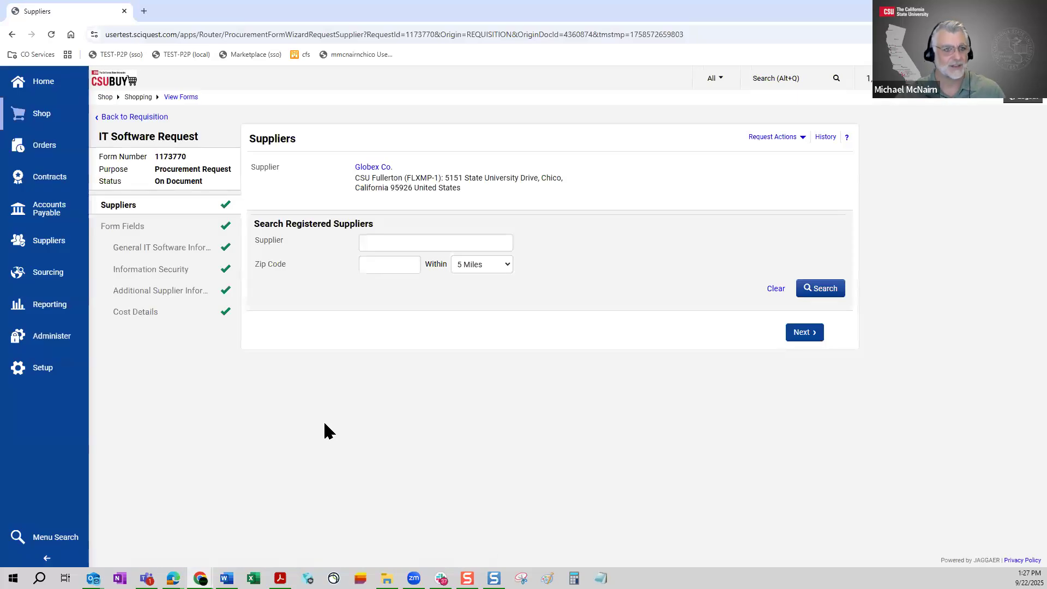
- Review the form's General IT Software Information page
left_click(160, 250)
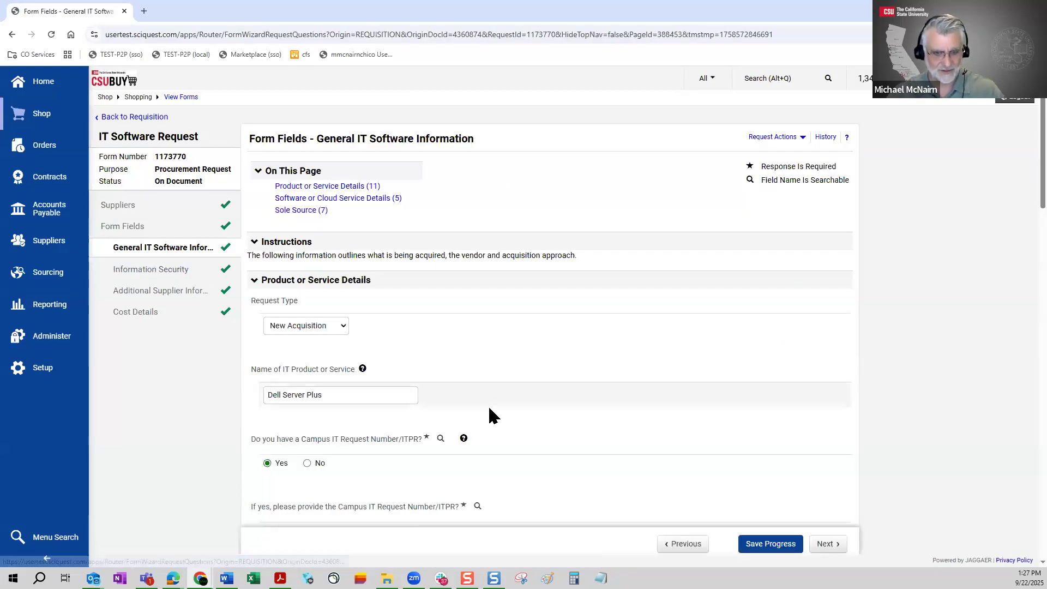
scroll(503, 420, "down", 3)
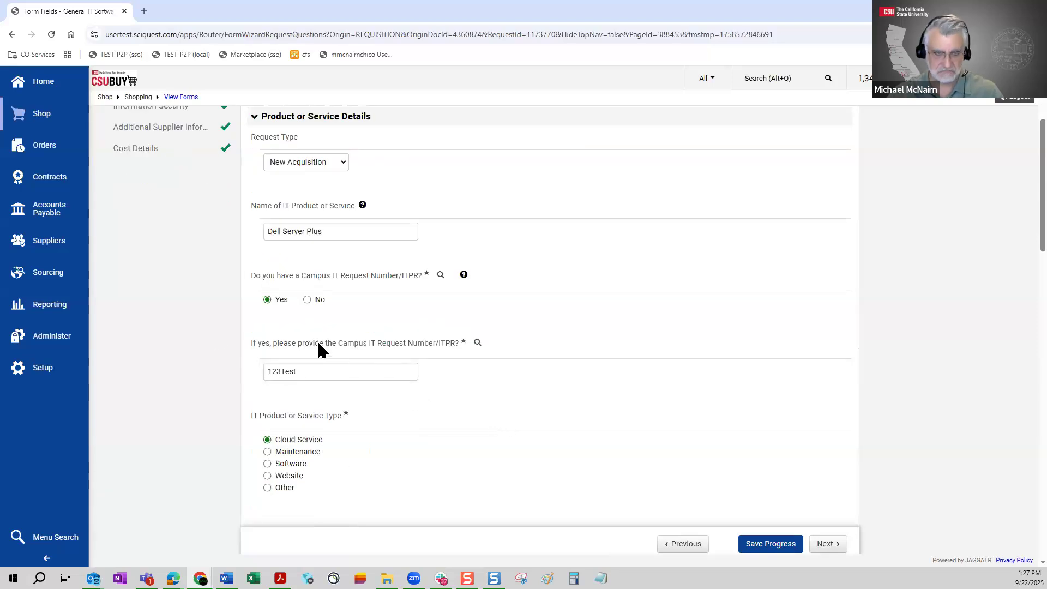
scroll(191, 276, "up", 1)
scroll(190, 281, "up", 2)
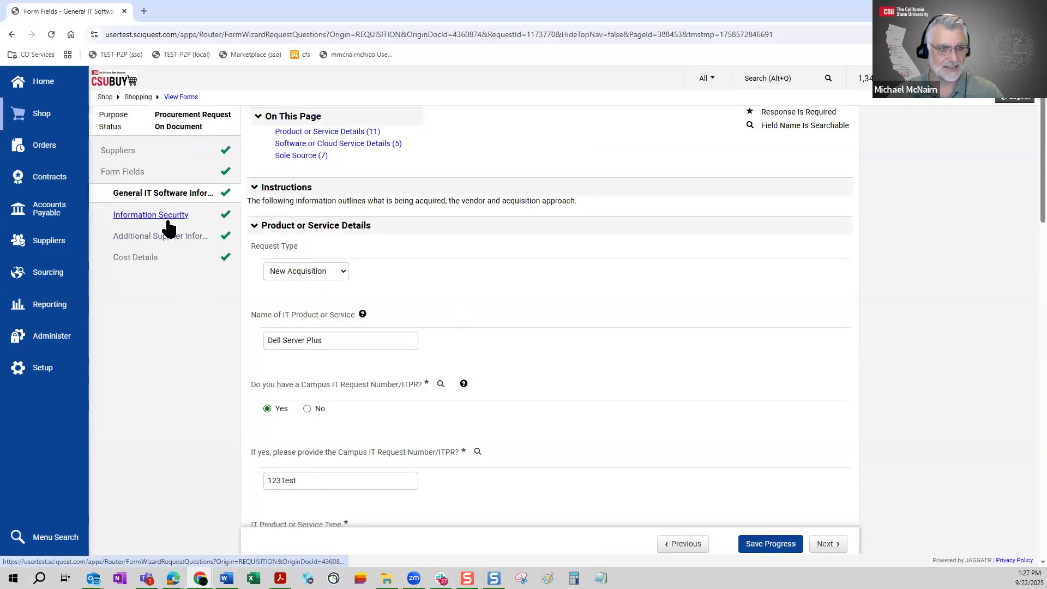
- Review Information Security and Additional Supplier Information, then return to requisition 4360874
left_click(164, 213)
scroll(703, 420, "down", 1)
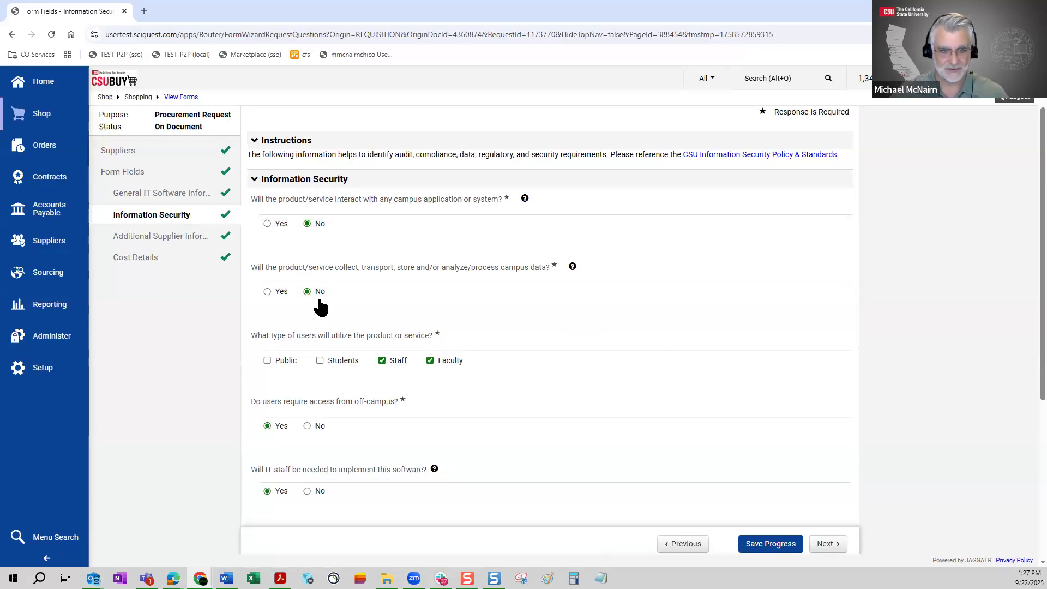
scroll(606, 327, "down", 2)
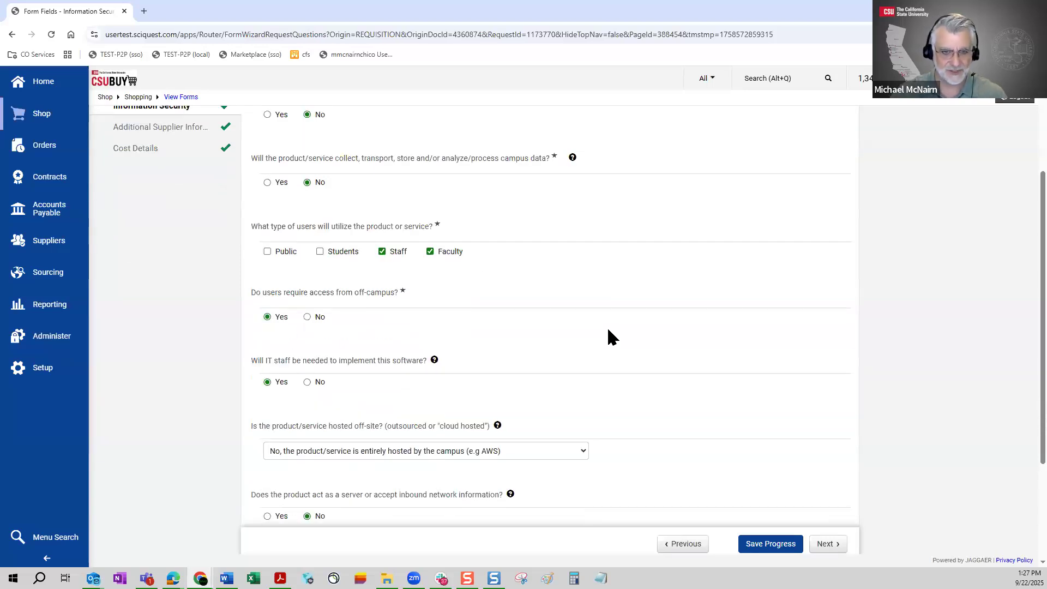
scroll(611, 335, "down", 3)
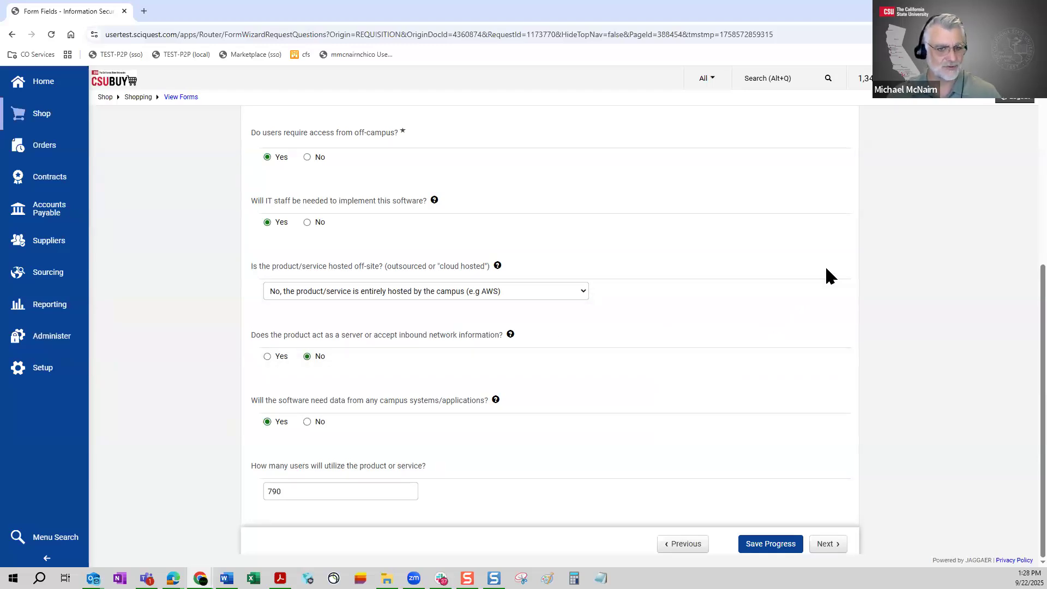
scroll(829, 276, "up", 3)
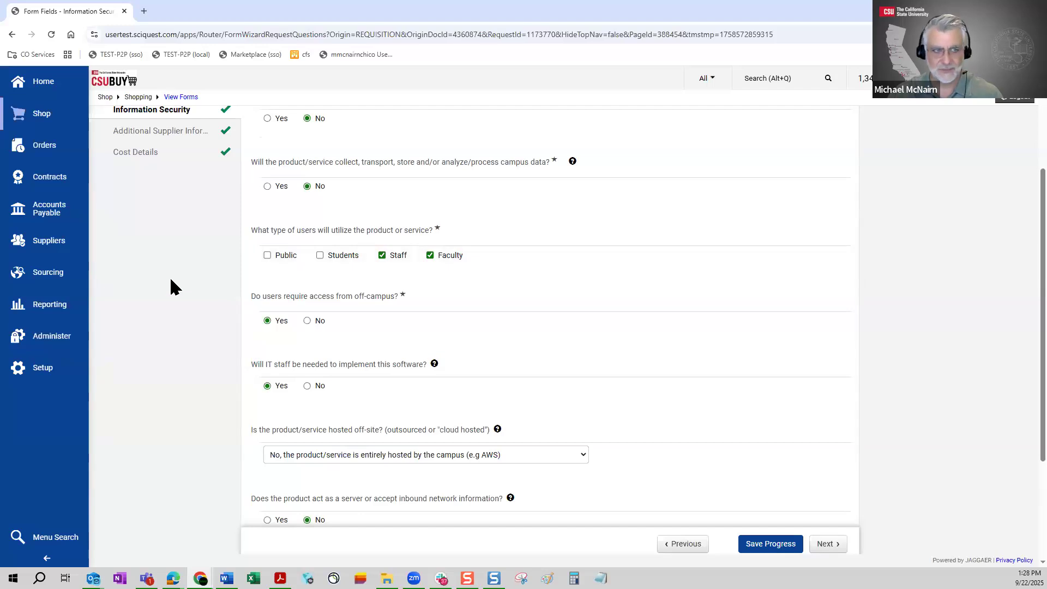
left_click(171, 133)
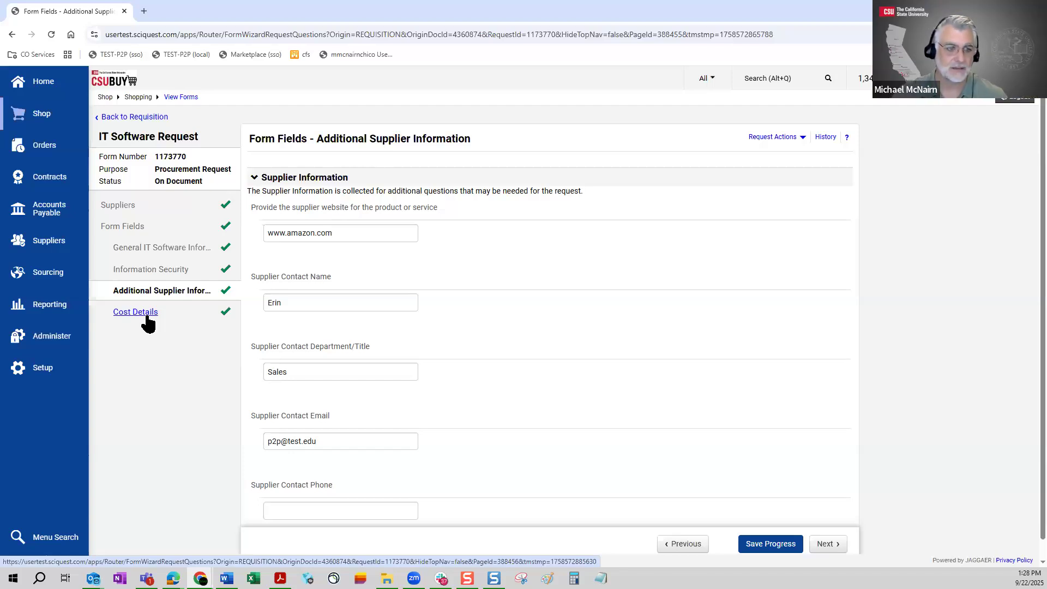
left_click(143, 117)
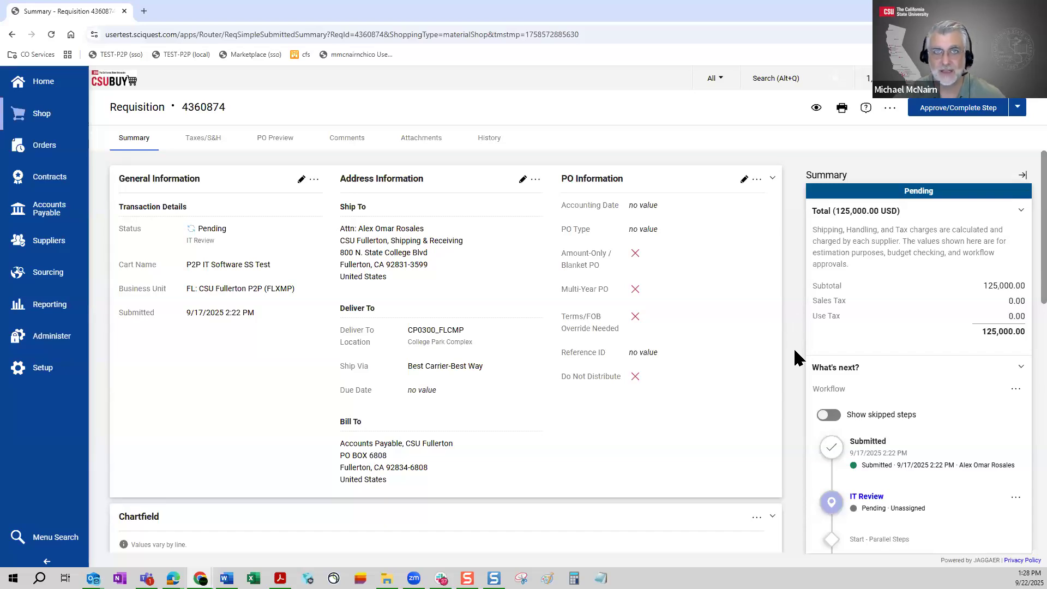
scroll(911, 390, "down", 1)
scroll(912, 393, "down", 1)
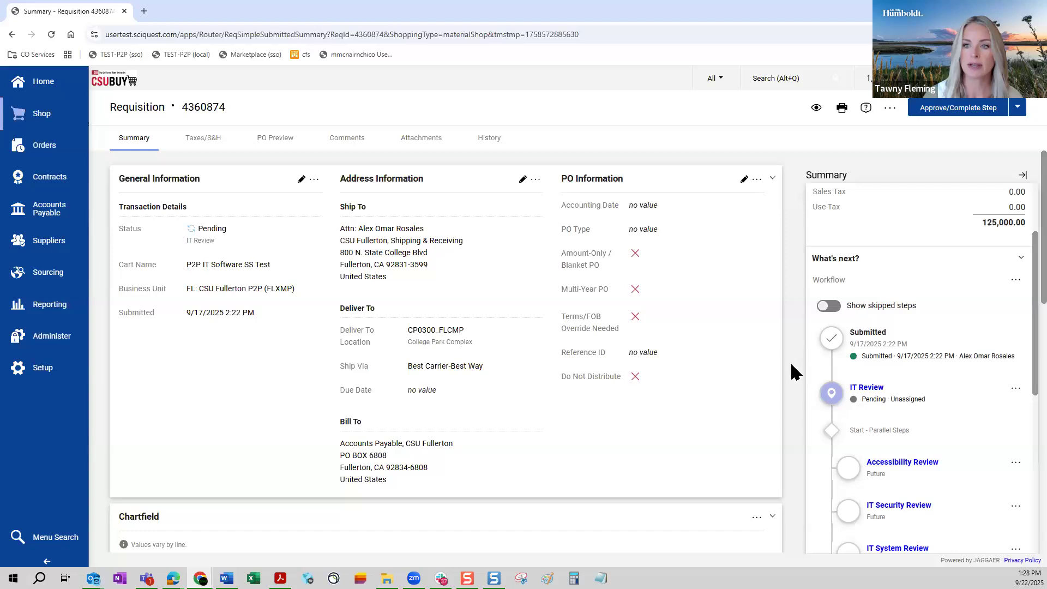
scroll(887, 303, "up", 2)
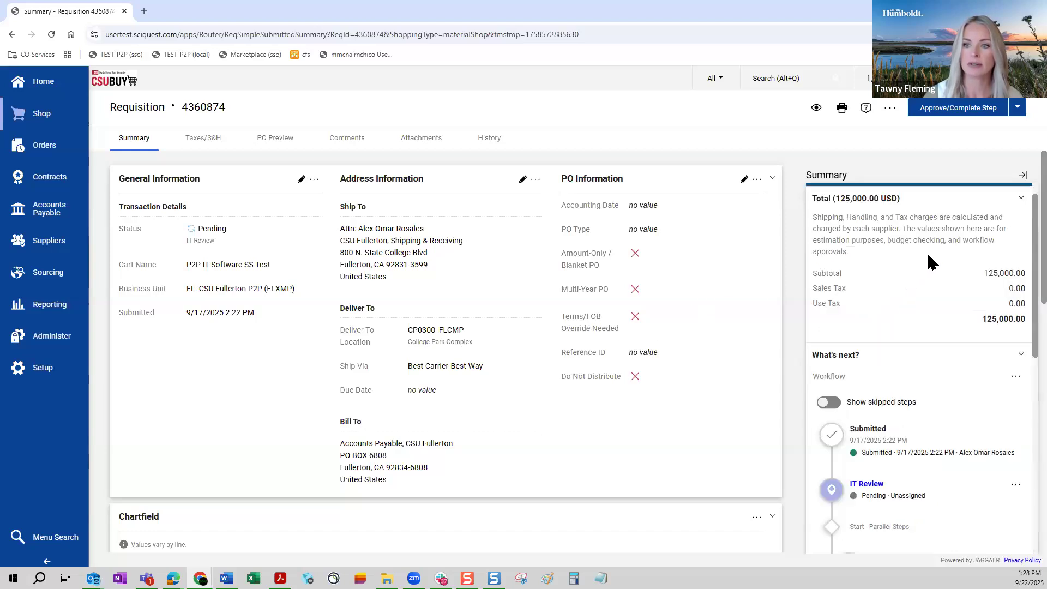
scroll(928, 255, "up", 1)
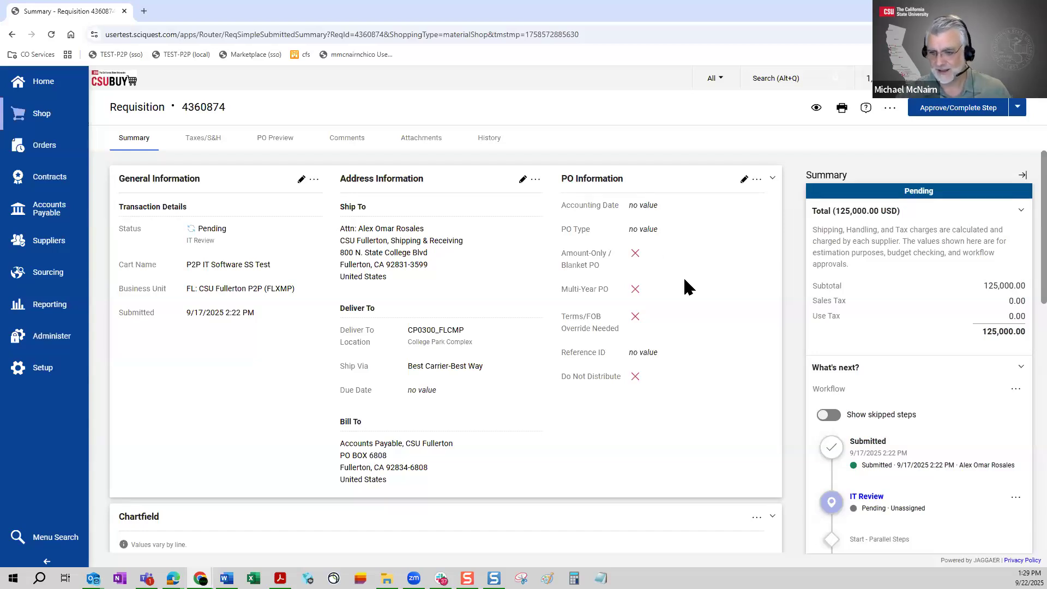
scroll(817, 299, "down", 1)
scroll(832, 289, "down", 1)
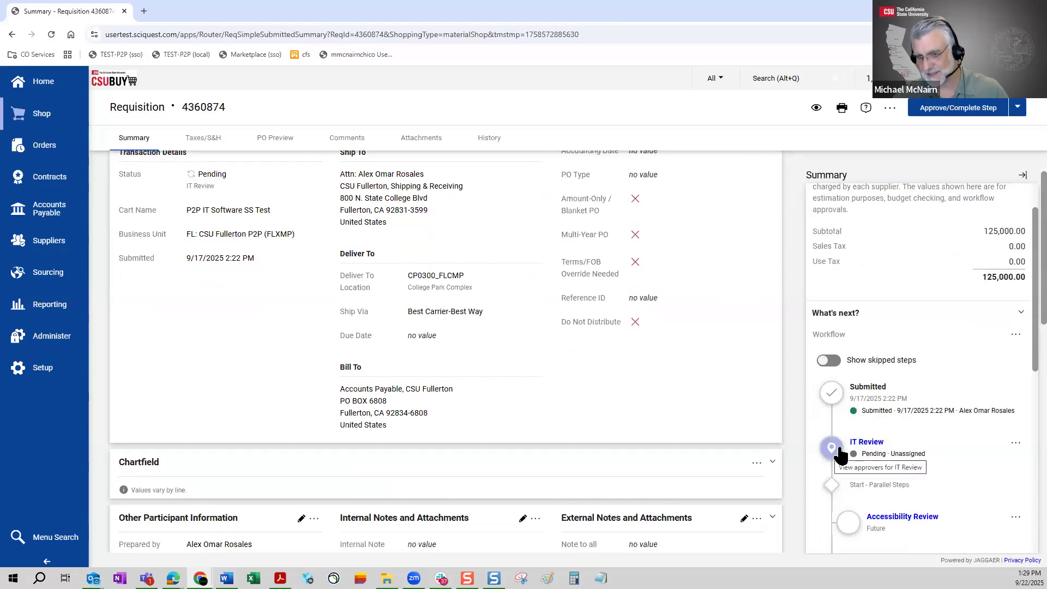
scroll(833, 413, "down", 1)
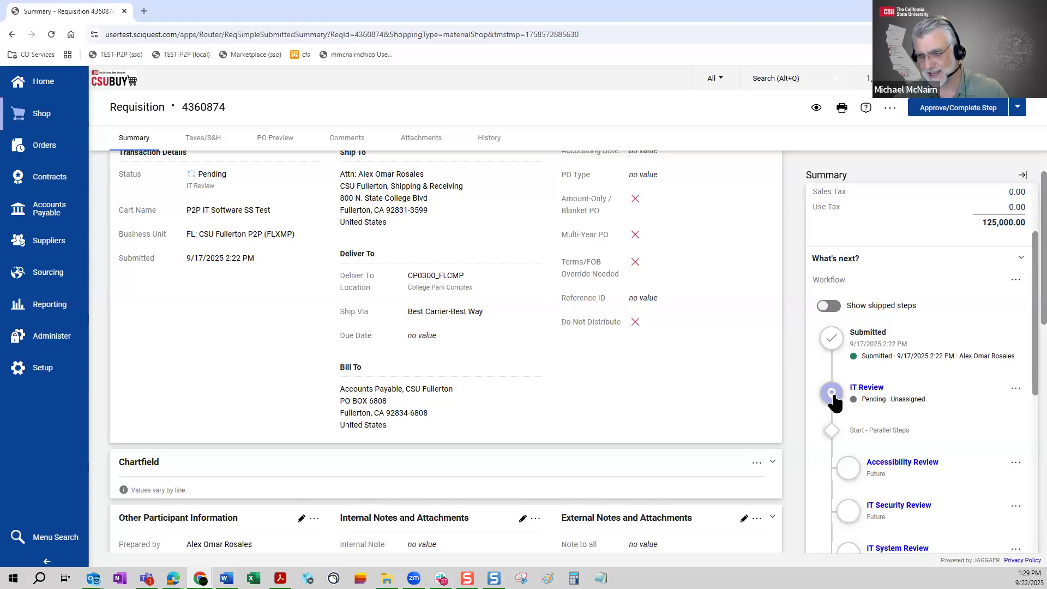
left_click(832, 393)
scroll(873, 382, "down", 2)
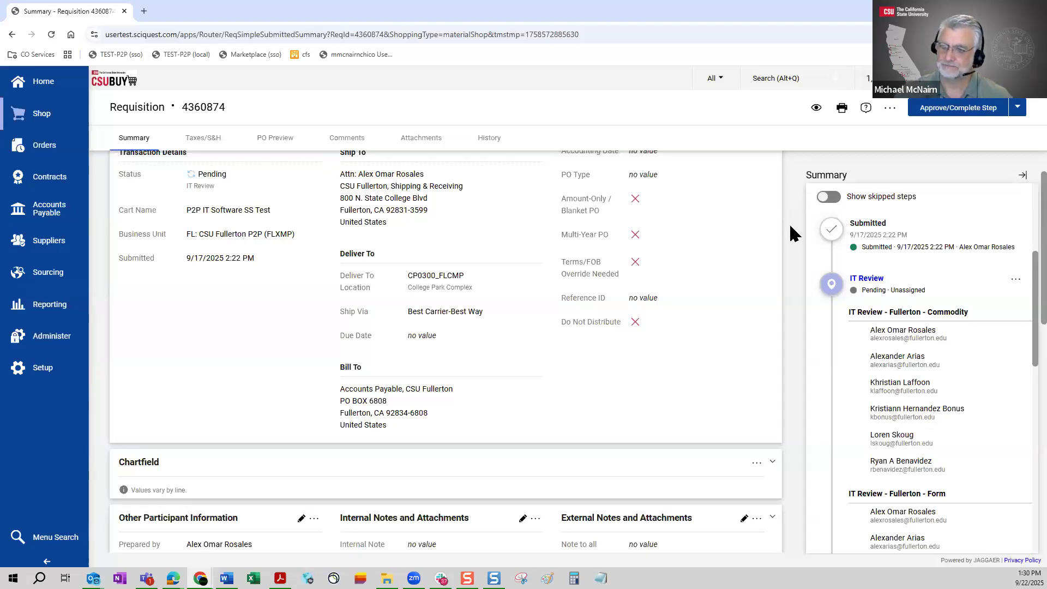
left_click(833, 289)
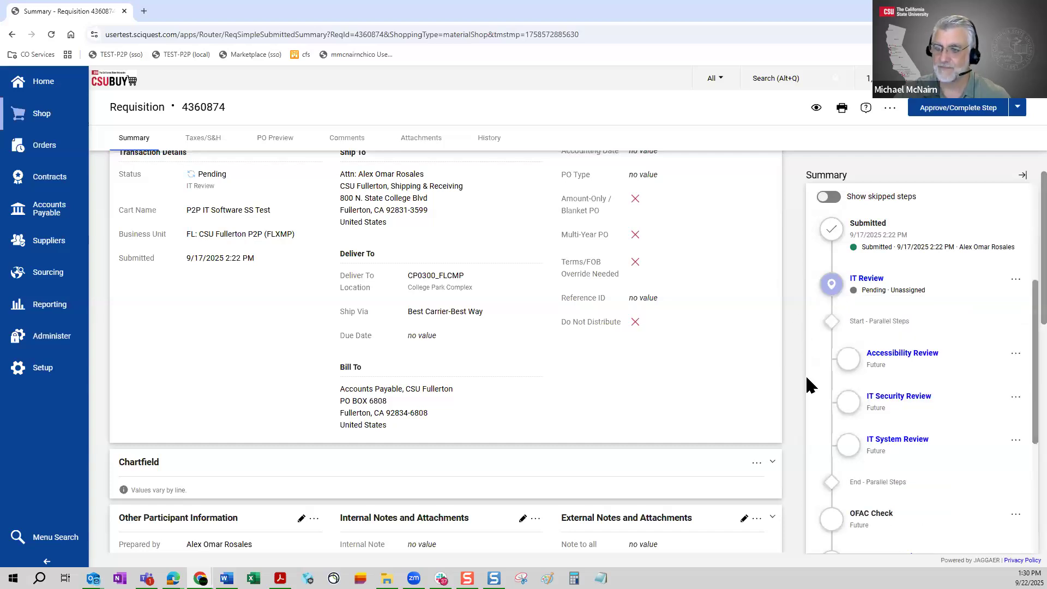
scroll(796, 361, "up", 1)
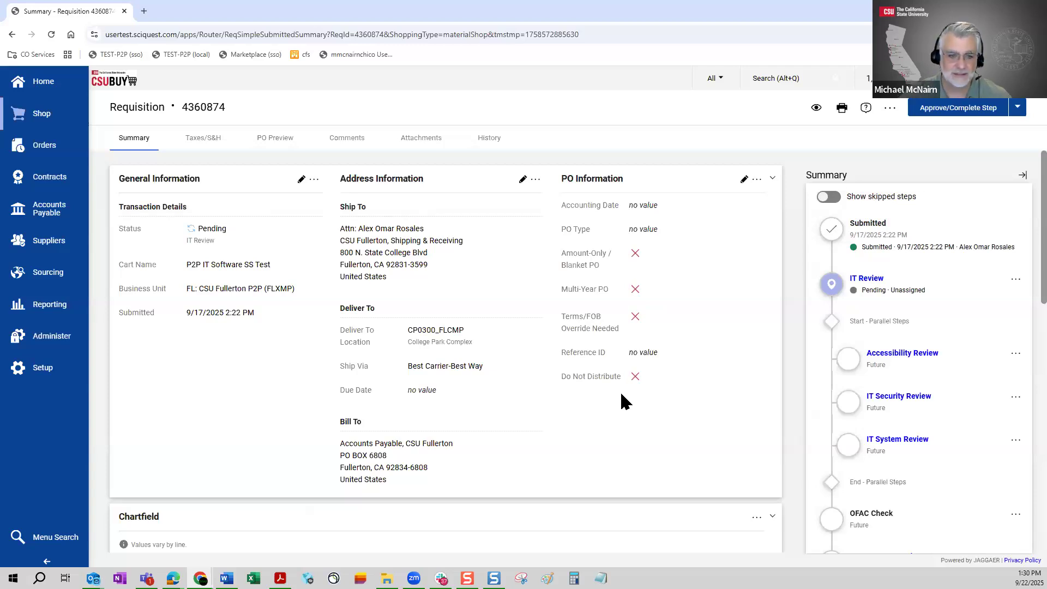
- Find the 1 Item section and open the Supplier 360 details for Globex Co
scroll(604, 384, "down", 1)
scroll(584, 384, "down", 4)
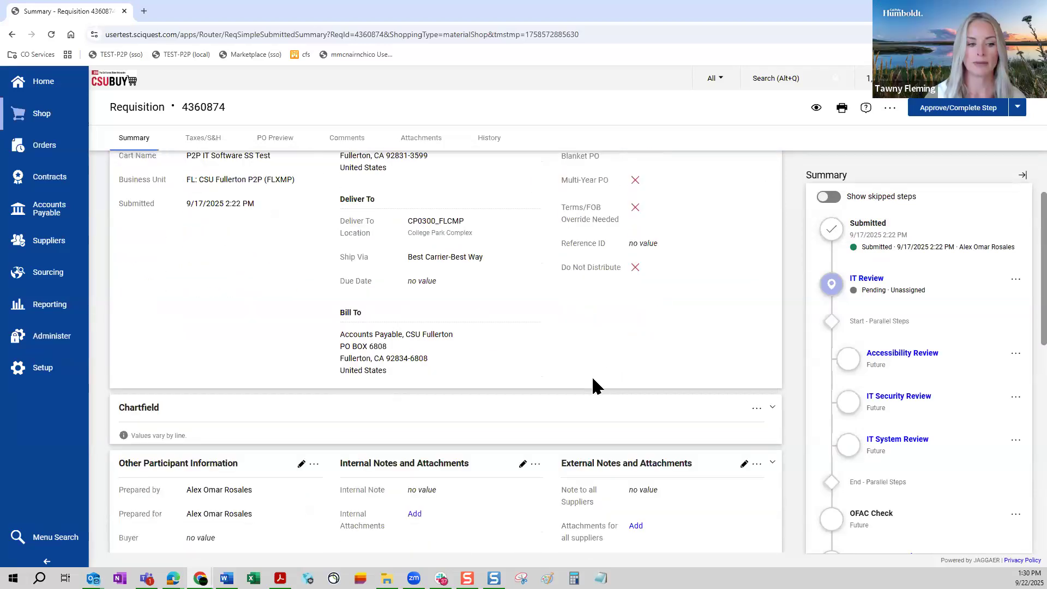
scroll(493, 310, "down", 5)
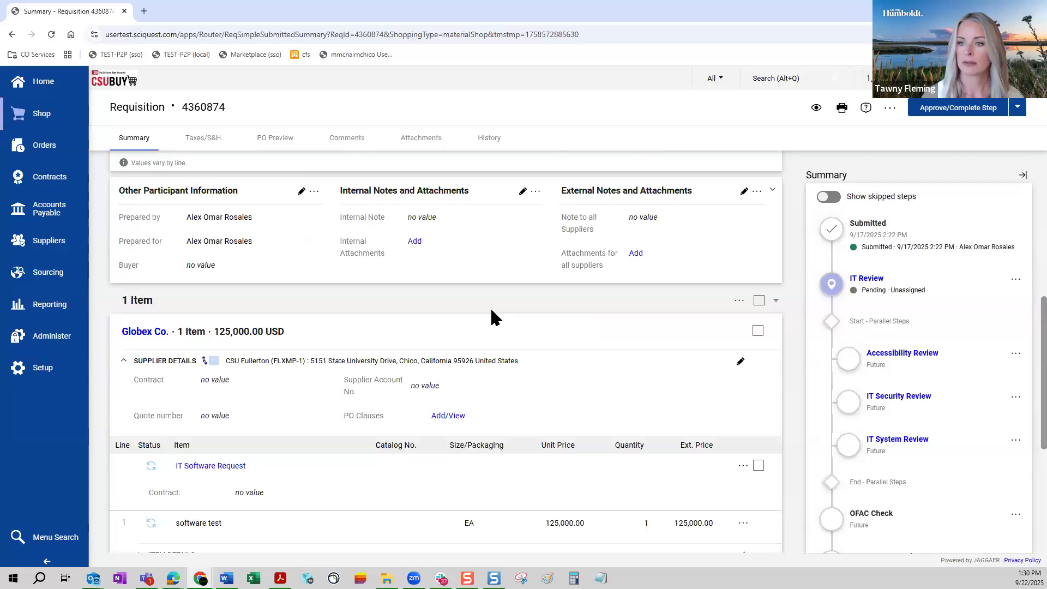
scroll(382, 364, "up", 1)
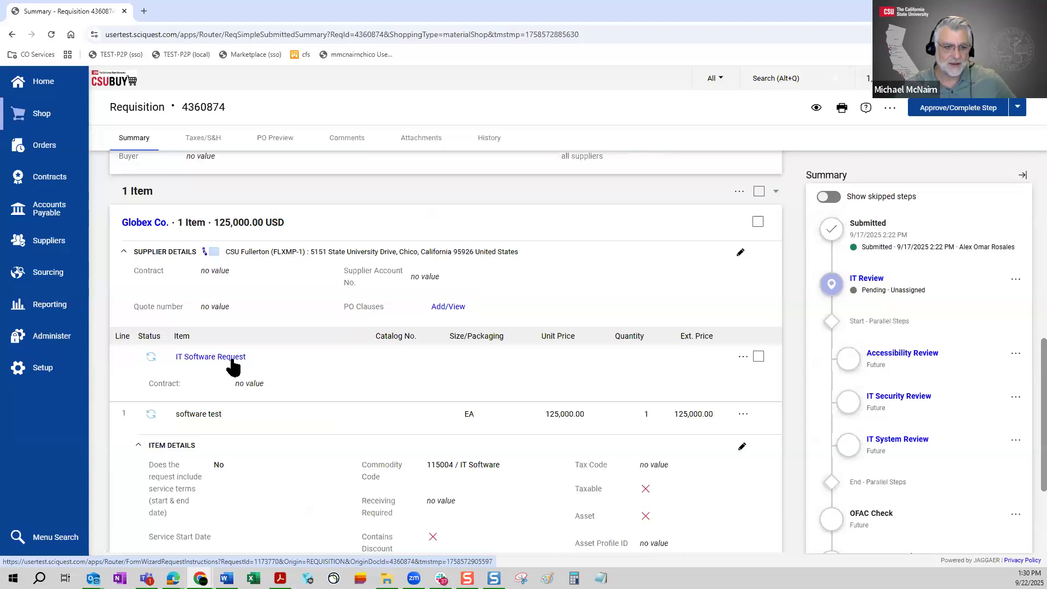
scroll(371, 479, "down", 1)
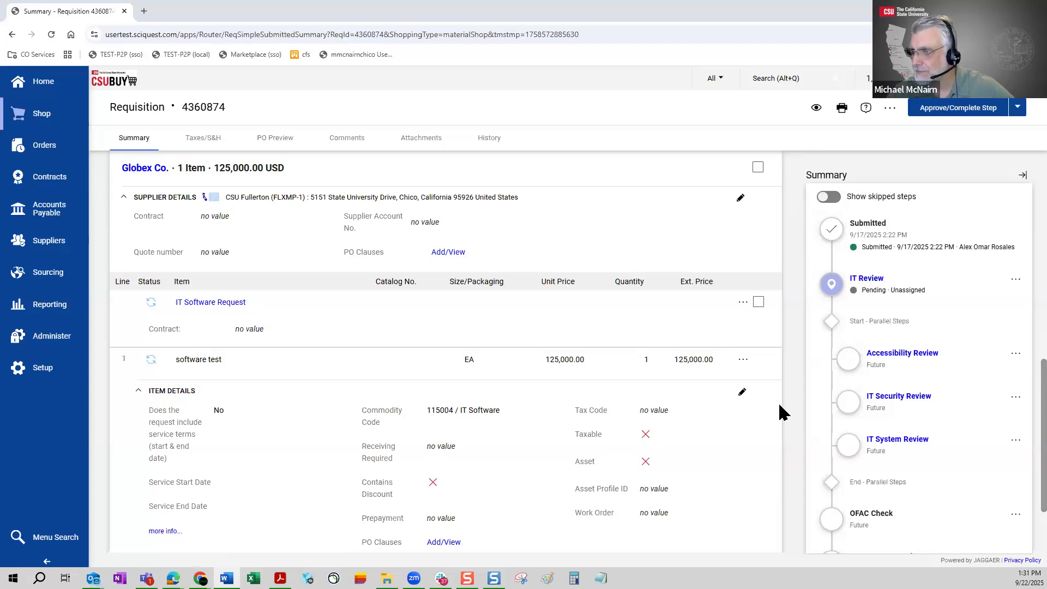
scroll(309, 361, "up", 1)
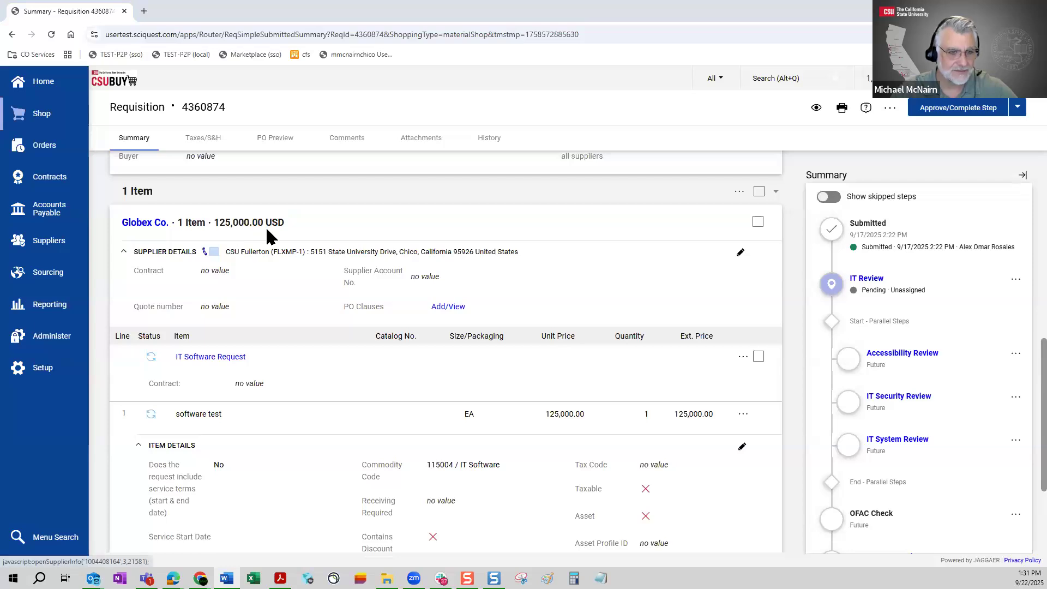
scroll(265, 240, "up", 1)
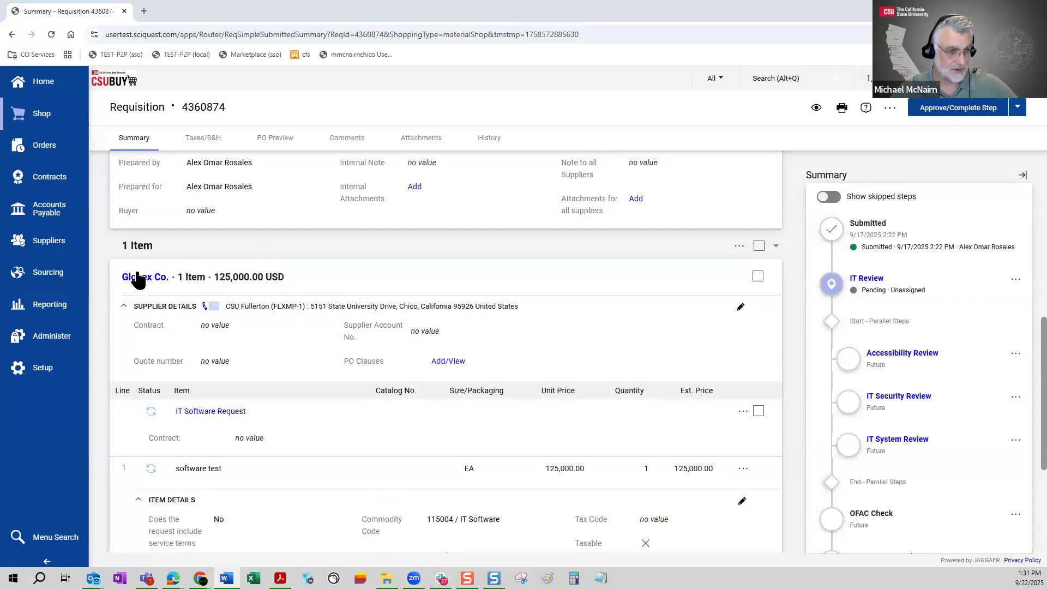
left_click(158, 279)
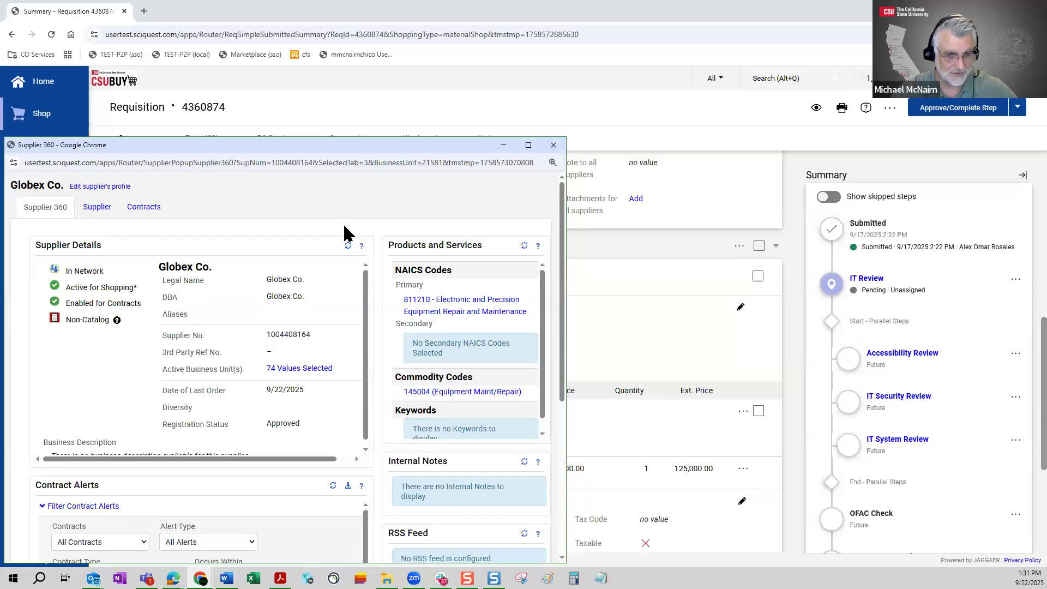
- Review the Globex Co. Supplier 360 profile, then close it to return to requisition 4360874
scroll(292, 435, "down", 1)
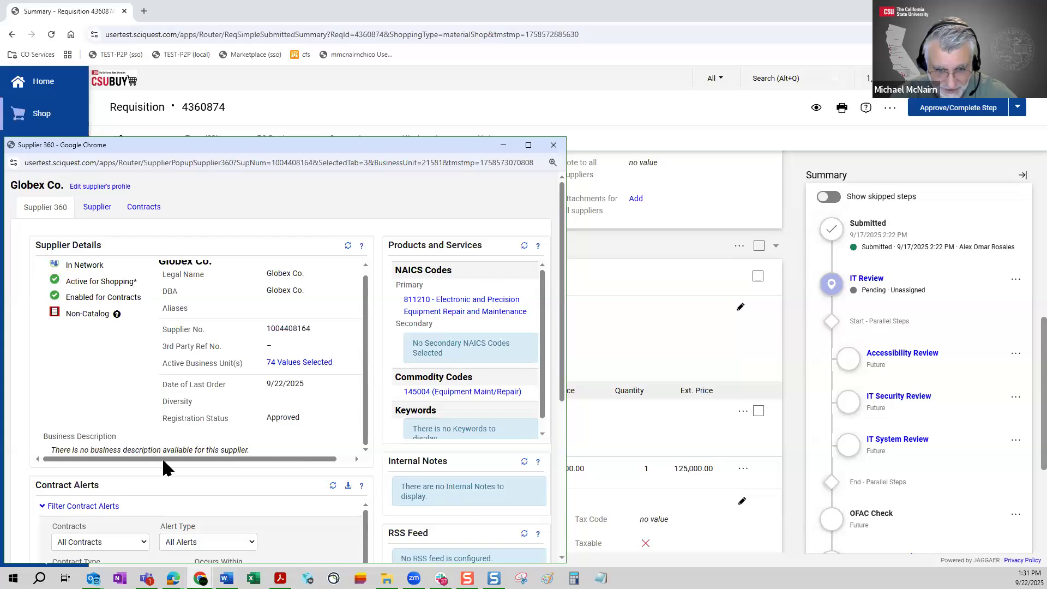
scroll(203, 491, "down", 1)
scroll(203, 491, "down", 3)
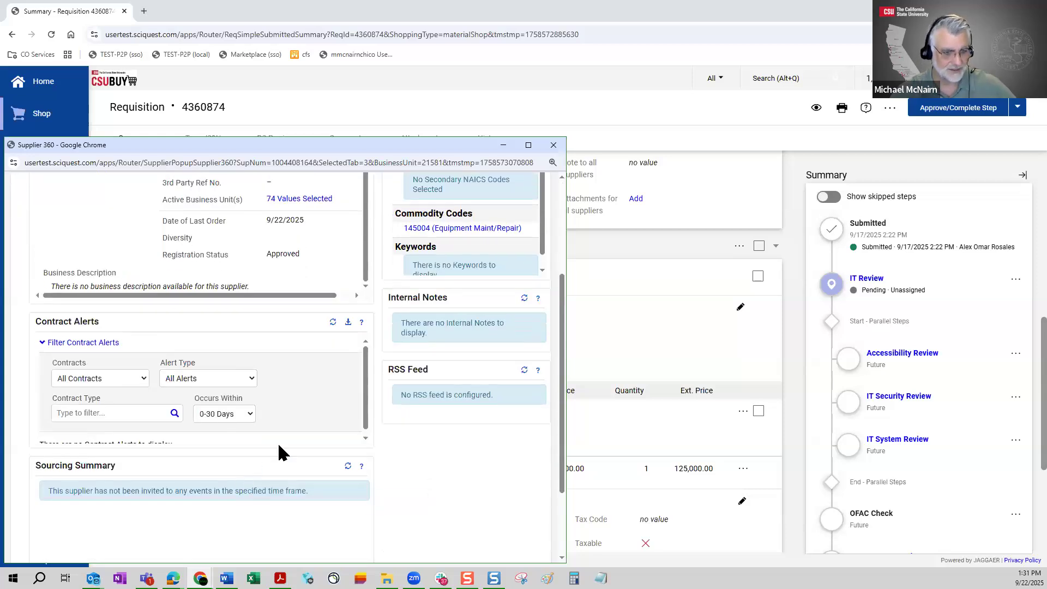
left_click(553, 145)
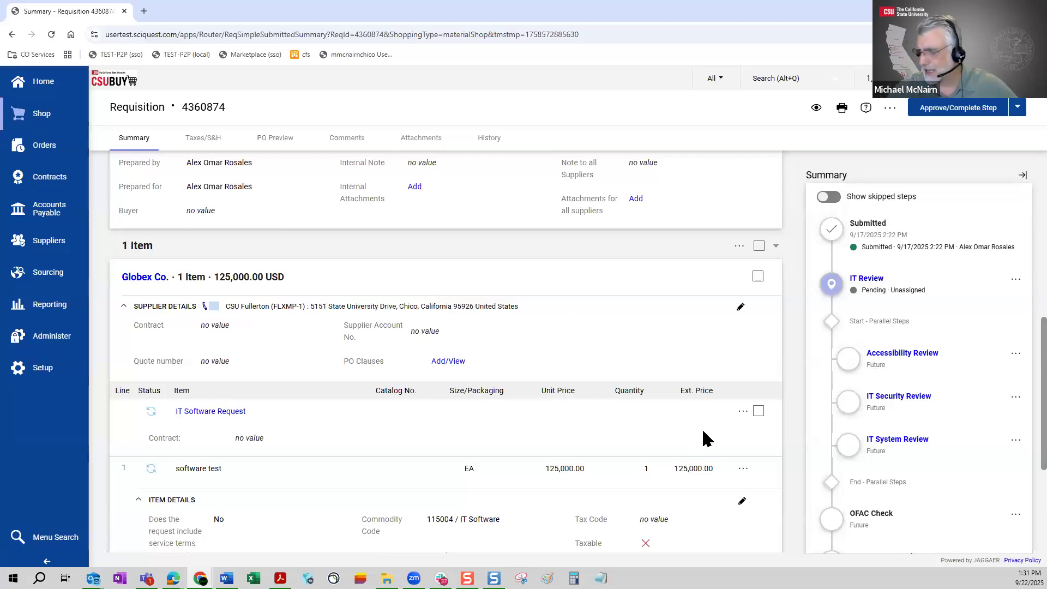
- Review requisition 4360874's Summary sections, then switch to its Comments tab, which shows 0 records
scroll(687, 373, "up", 10)
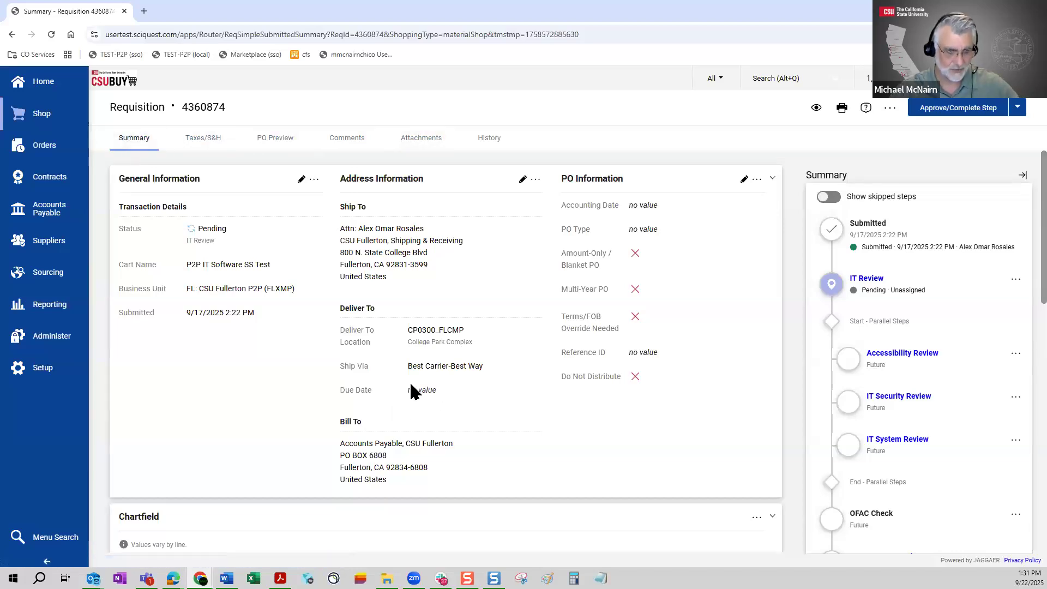
scroll(368, 342, "down", 1)
scroll(388, 345, "down", 3)
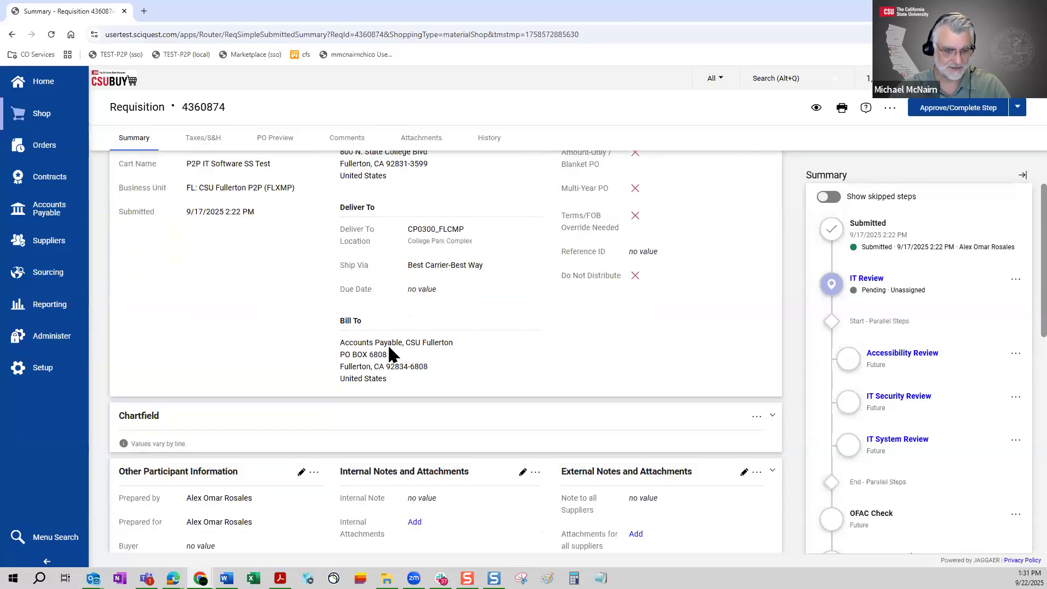
scroll(386, 369, "up", 2)
scroll(377, 354, "up", 2)
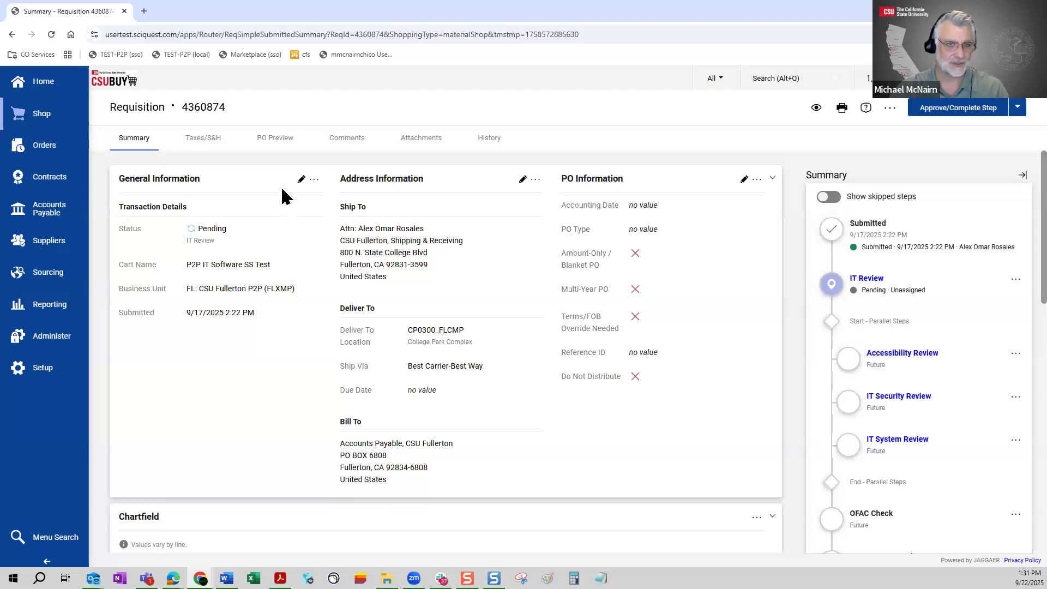
left_click(349, 140)
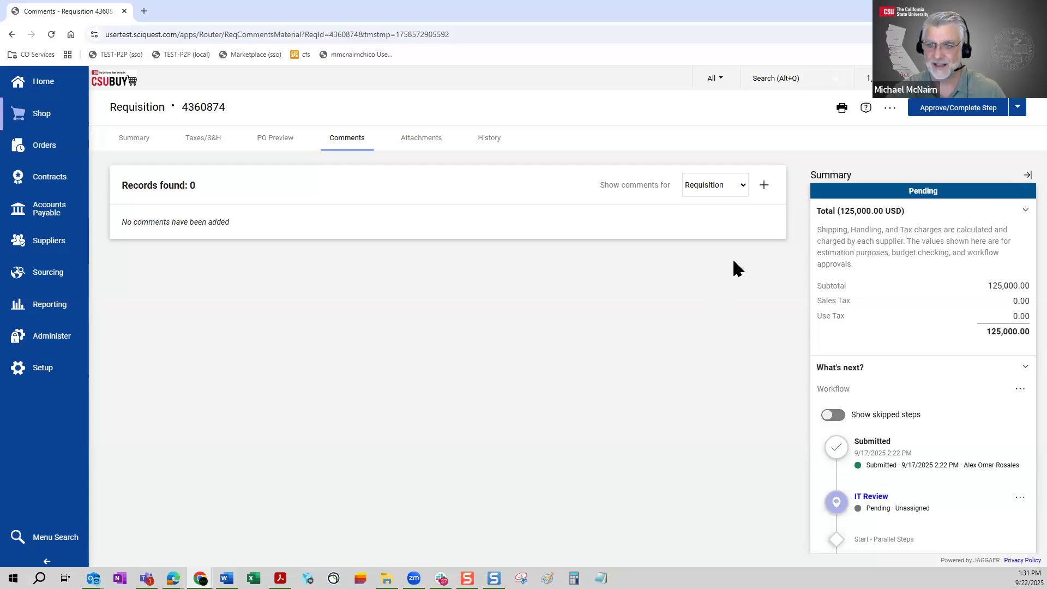
- Save a new comment 'this is a comment' with no recipient selected, bringing Records found to 1
left_click(765, 186)
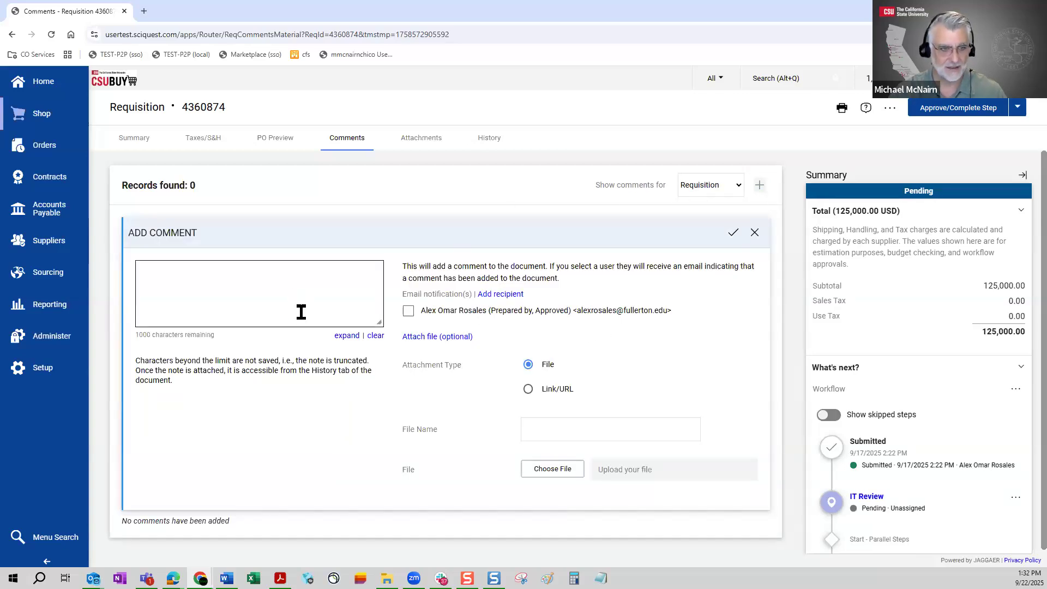
left_click(300, 308)
type("this is a comment")
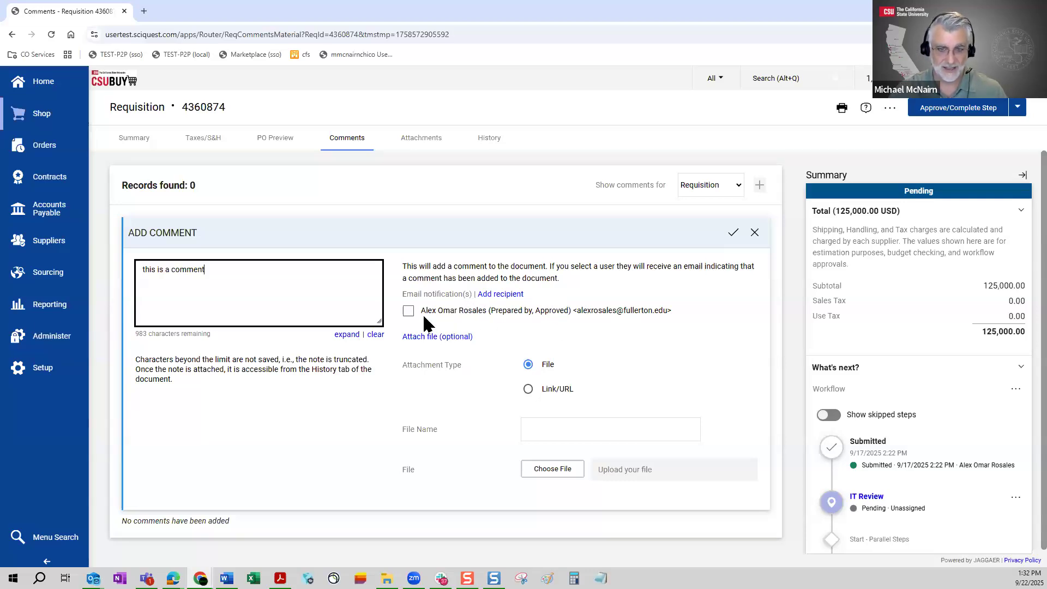
left_click(502, 298)
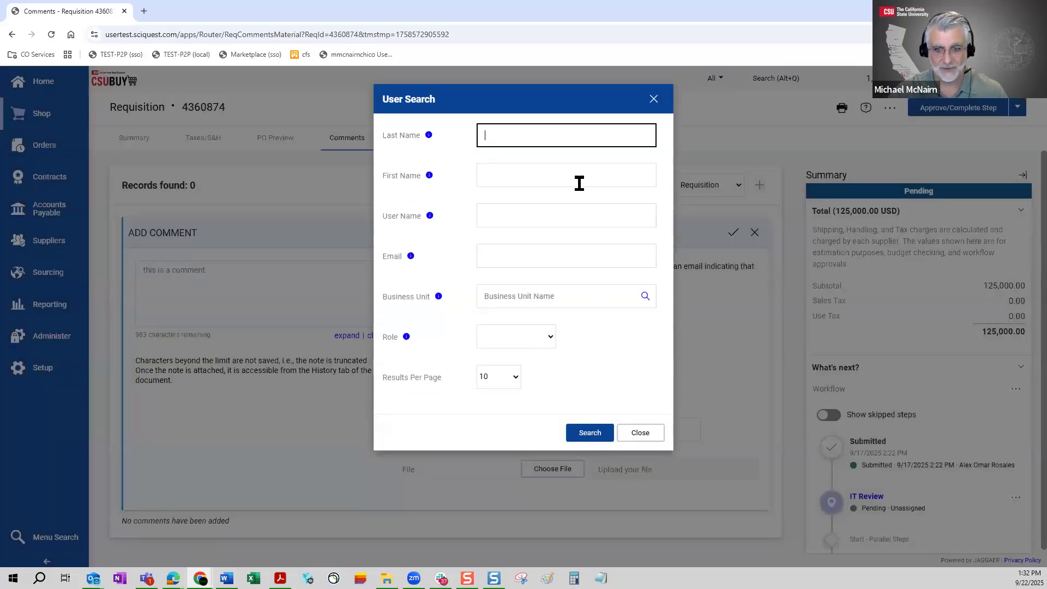
left_click(633, 433)
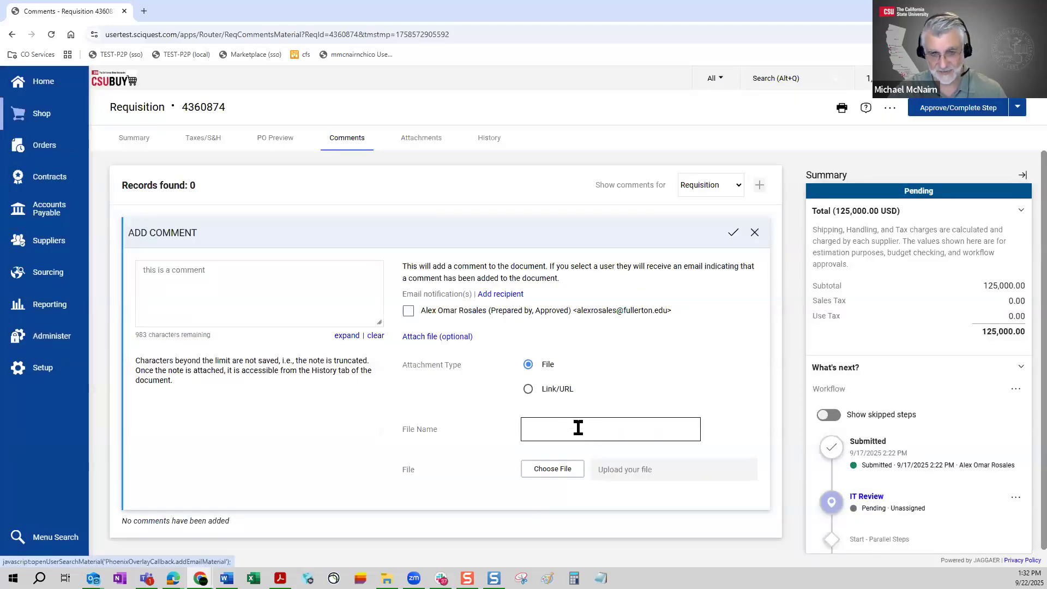
scroll(566, 470, "down", 1)
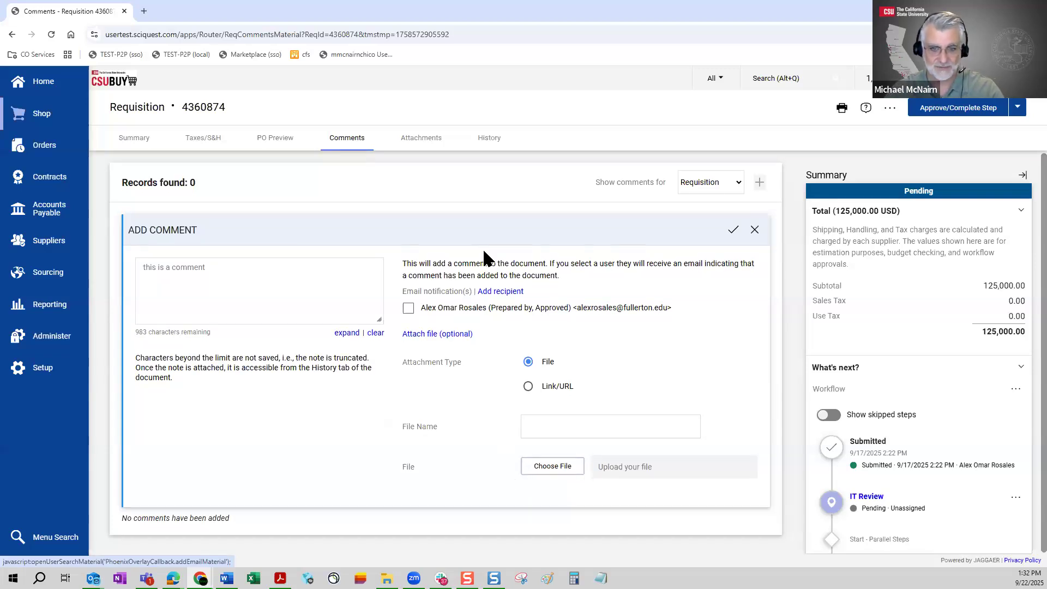
left_click(224, 273)
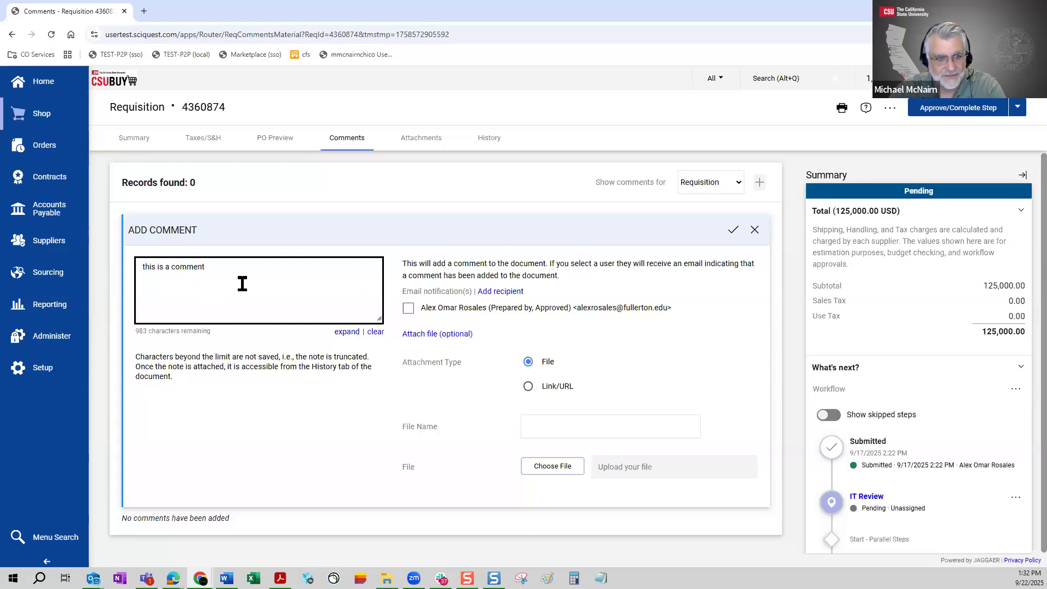
left_click(735, 232)
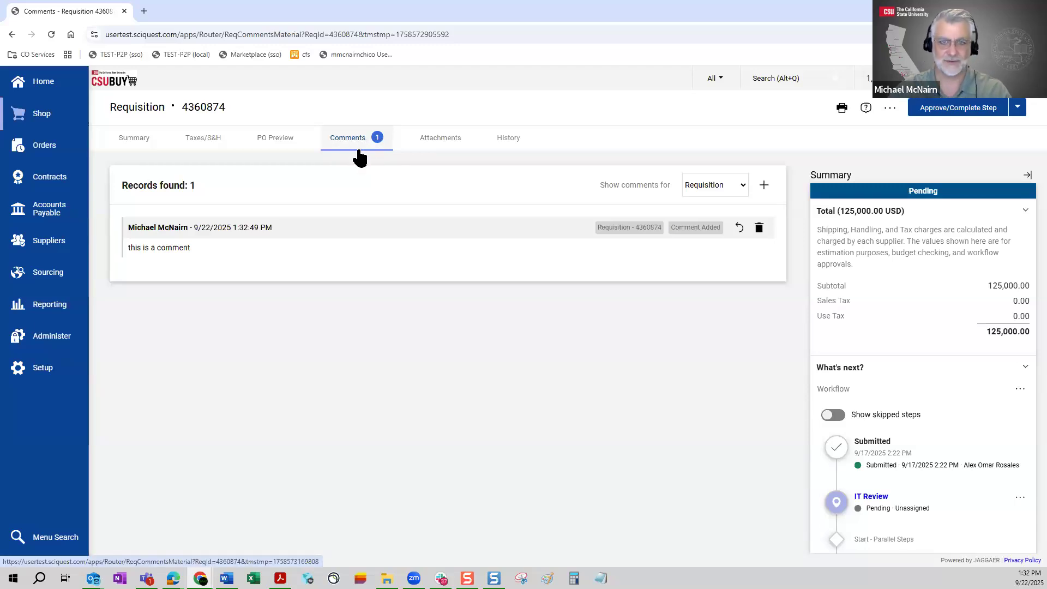
- Confirm the Attachments tab is empty, then open the History log with 11 entries
left_click(444, 146)
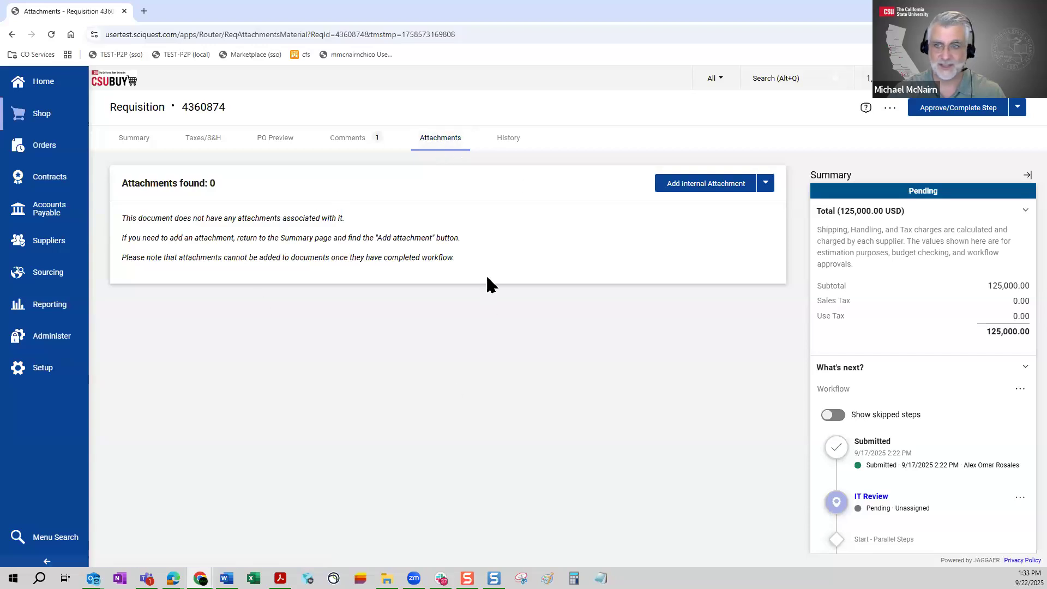
left_click(515, 145)
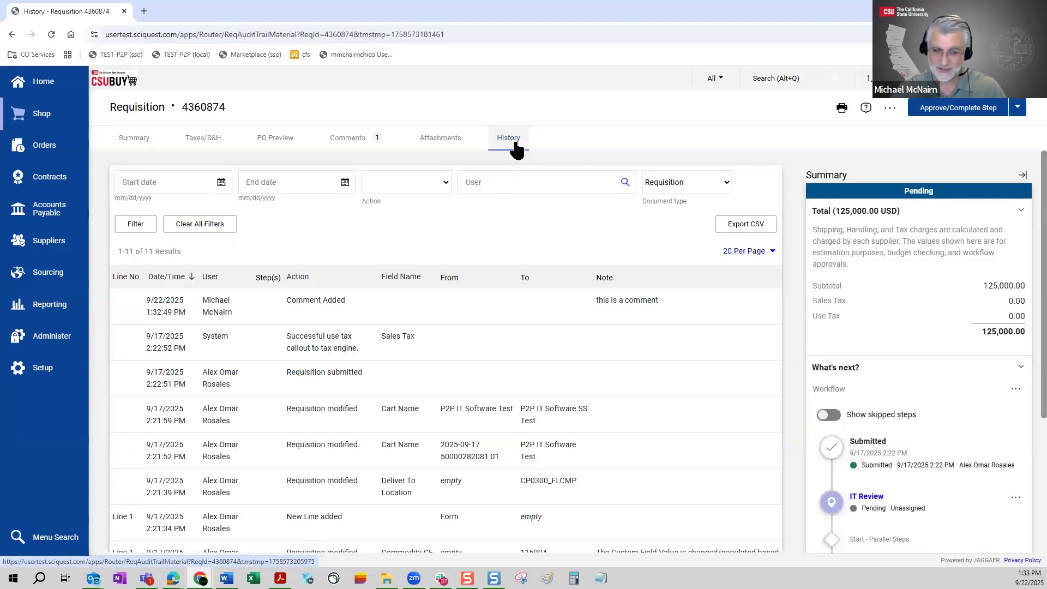
- Confirm the Comment Added entry for 'this is a comment' in History, then return to Summary
scroll(382, 463, "down", 3)
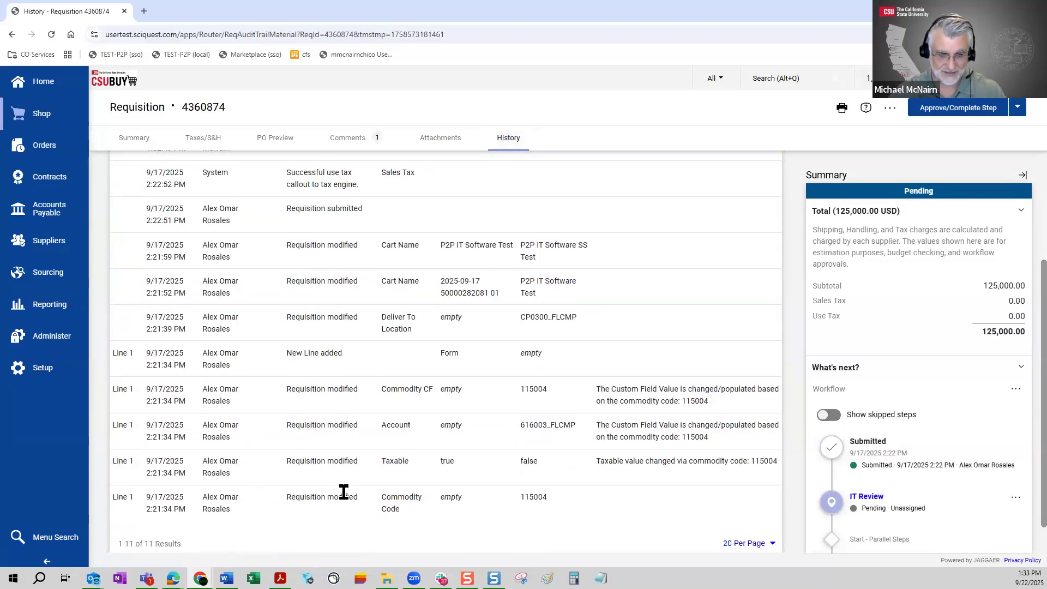
scroll(450, 438, "up", 3)
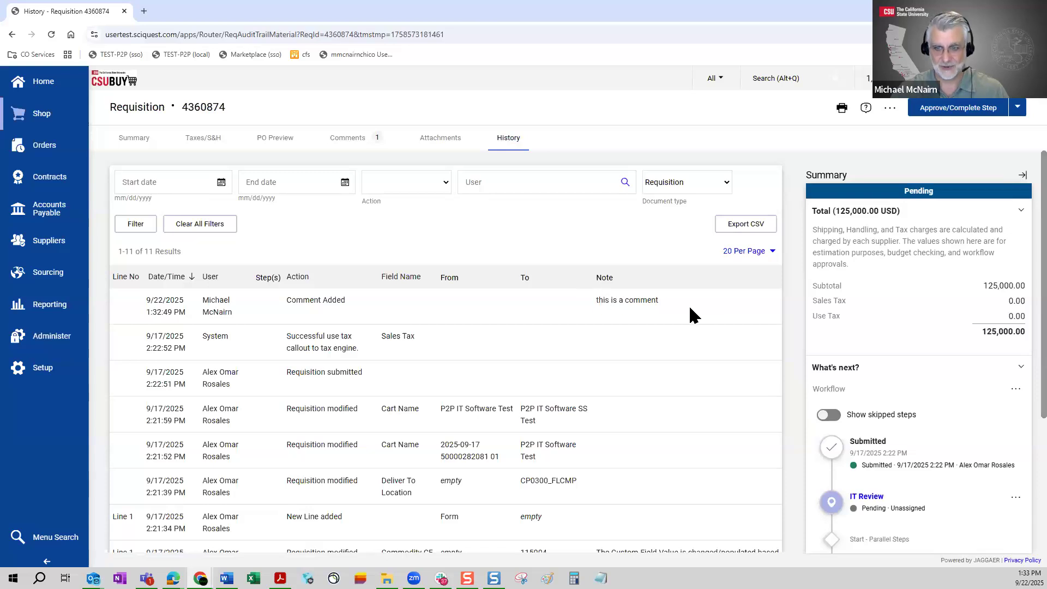
triple_click(598, 301)
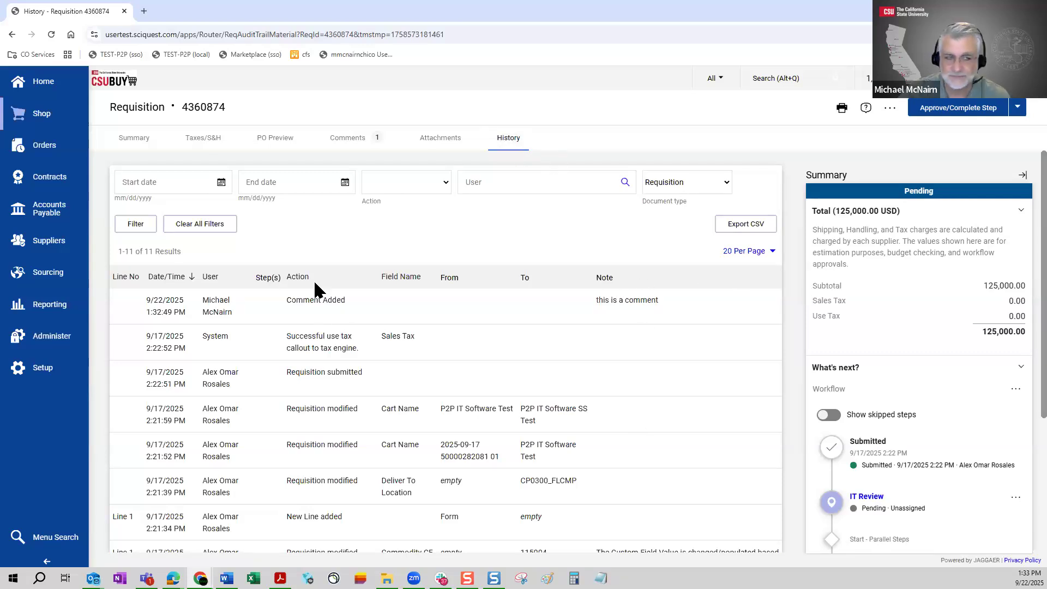
left_click(146, 145)
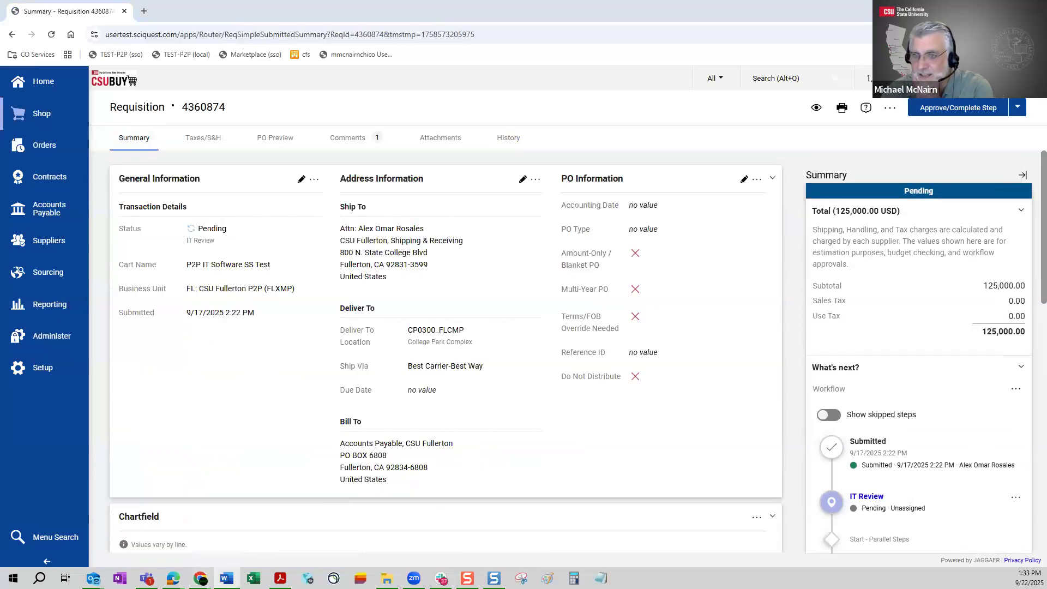
- Collapse and re-expand the Total cost breakdown on the requisition Summary
scroll(898, 299, "down", 1)
scroll(906, 262, "up", 1)
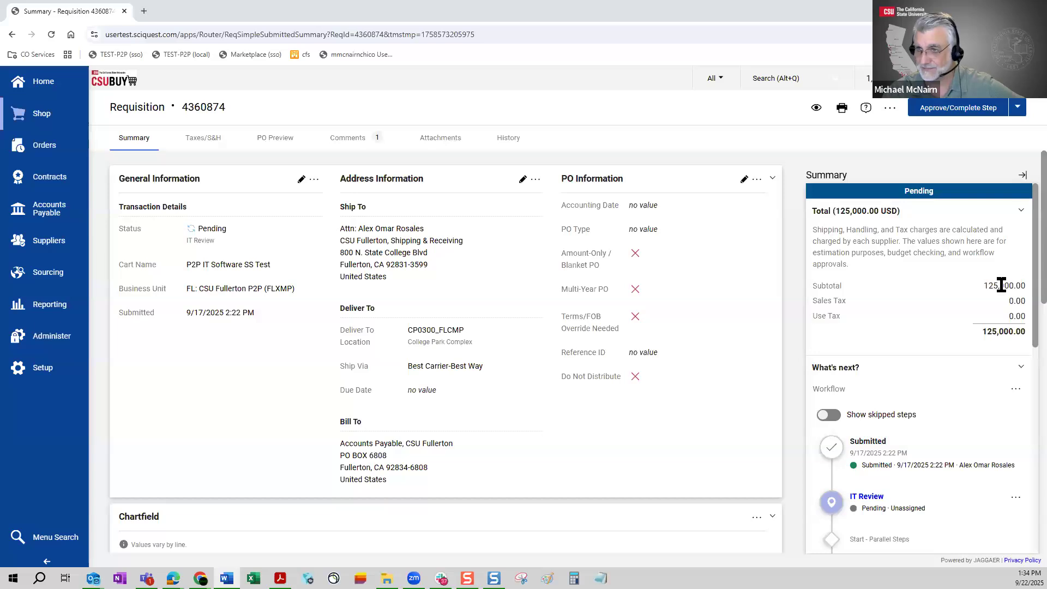
left_click(920, 195)
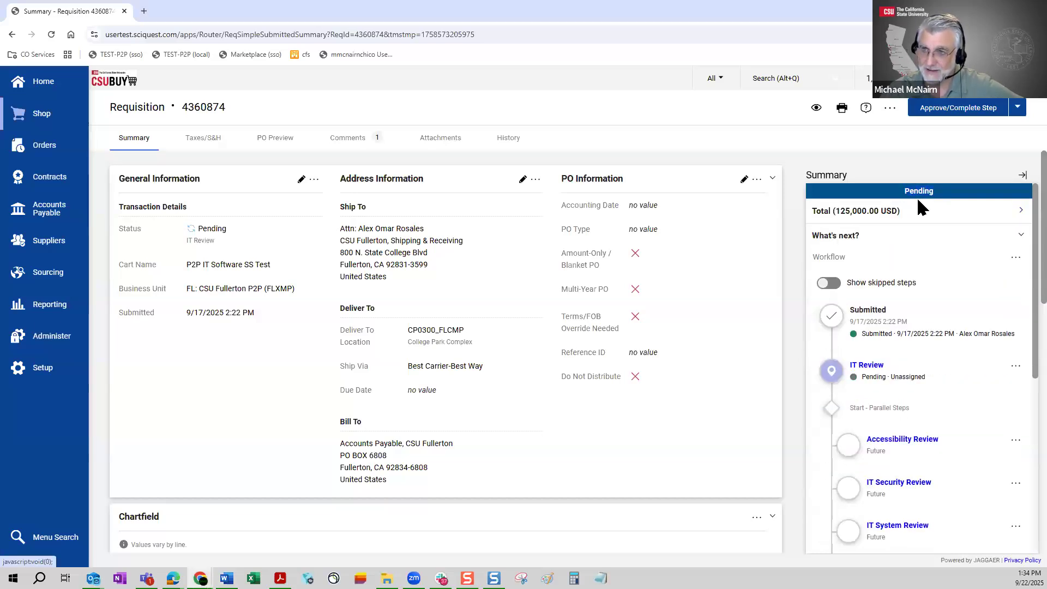
left_click(927, 193)
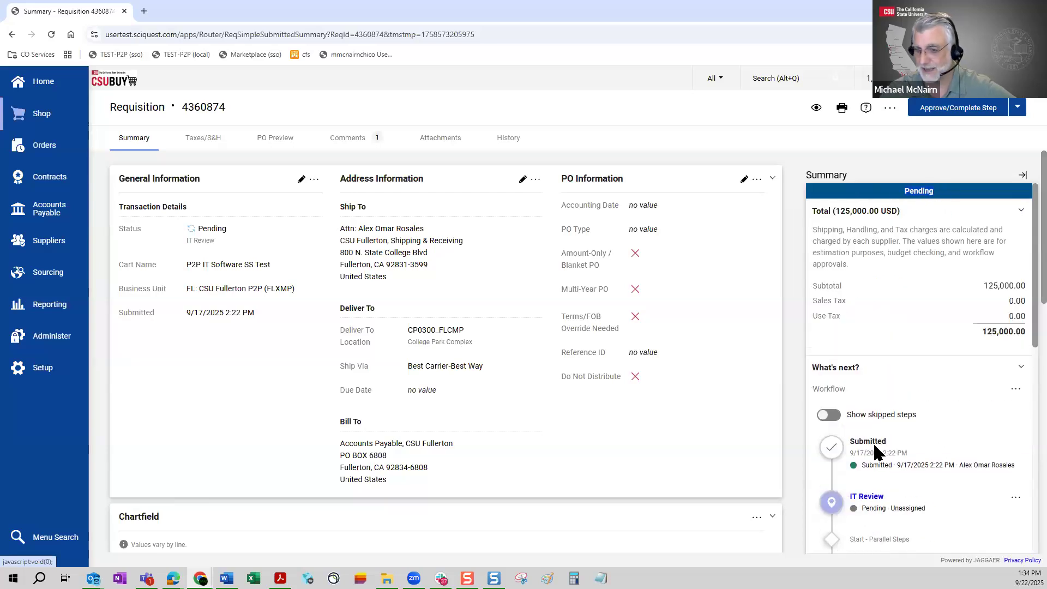
- Review the Pending approval steps, then bring up the Workflow Overview in Req Workflow.pdf
scroll(902, 461, "down", 2)
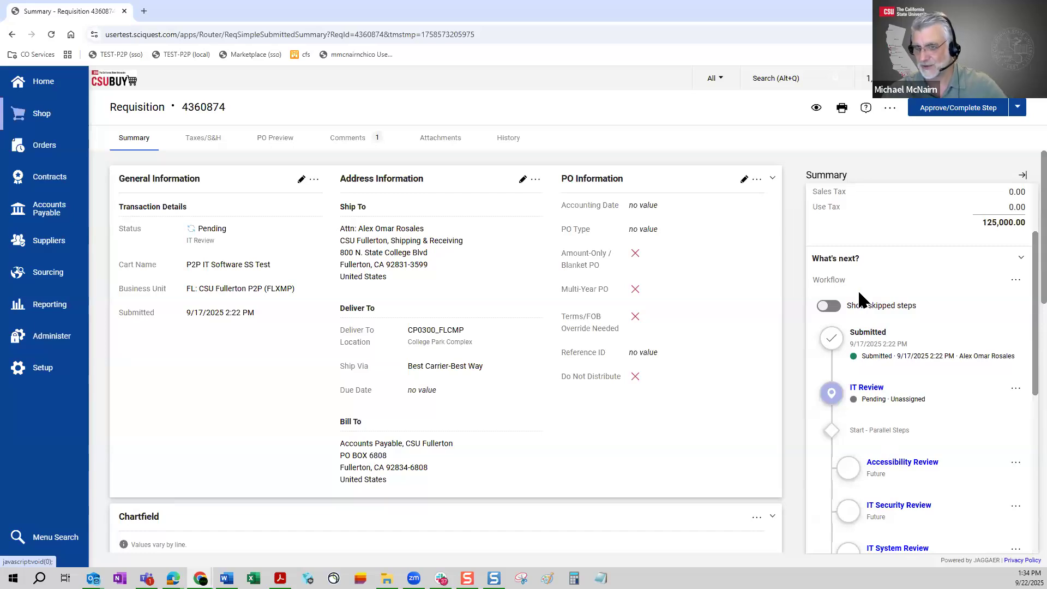
scroll(861, 309, "down", 3)
scroll(873, 361, "down", 4)
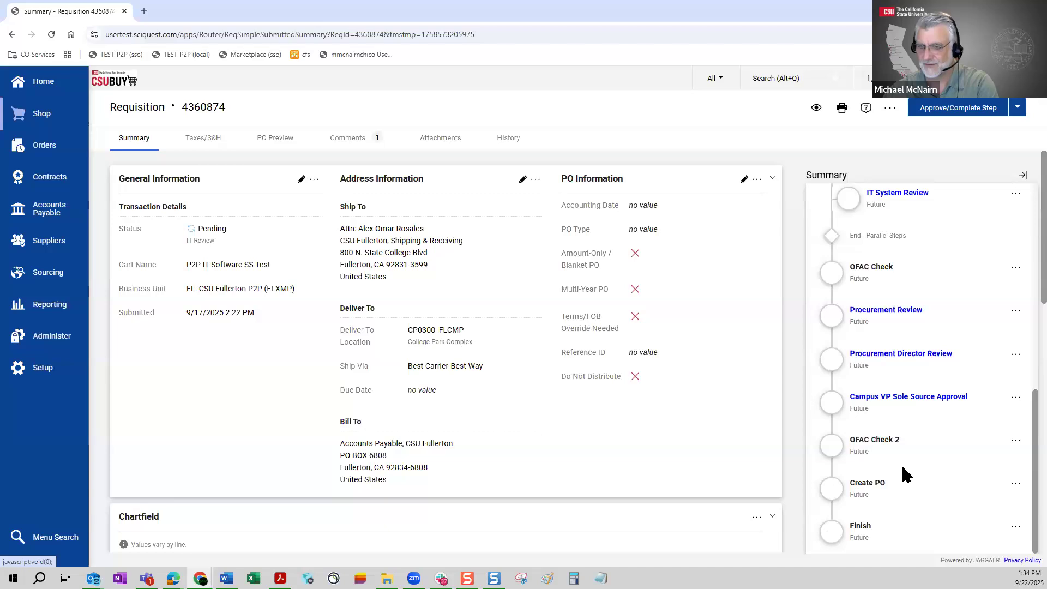
scroll(906, 469, "up", 9)
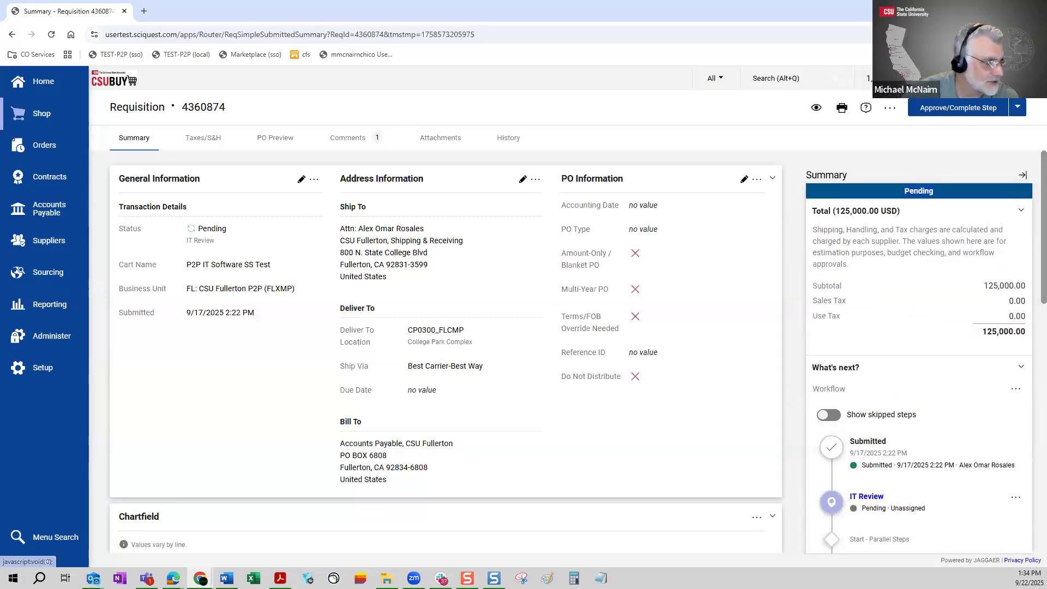
double_click(919, 191)
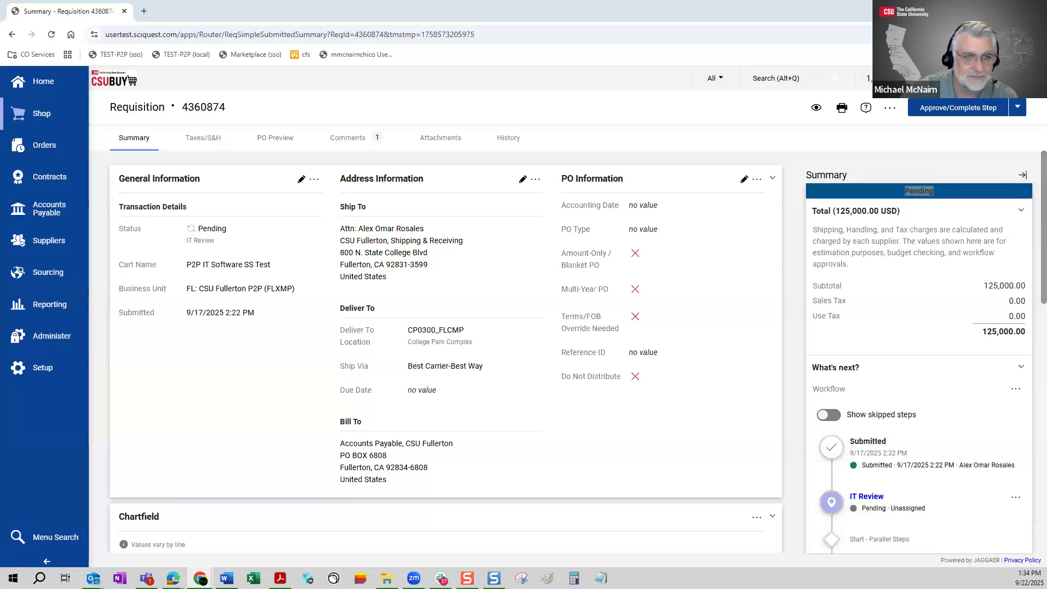
key("alt+Tab")
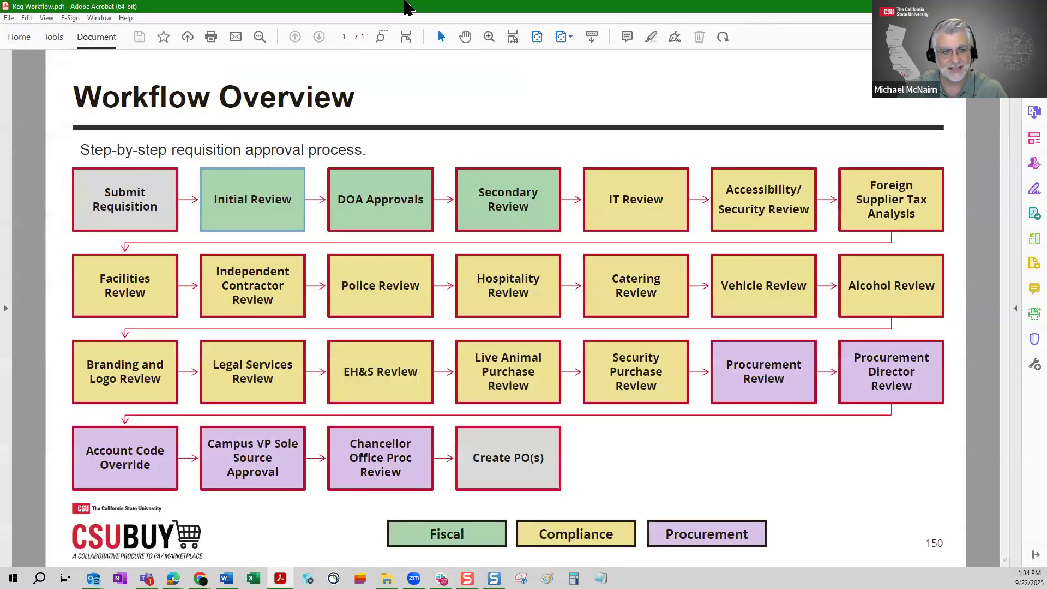
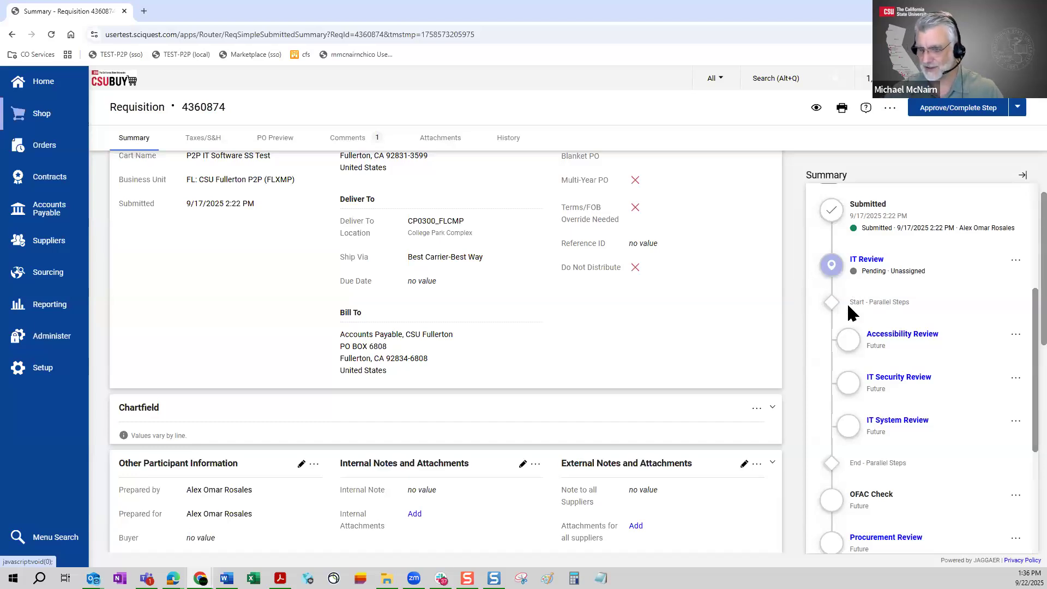
scroll(853, 310, "down", 3)
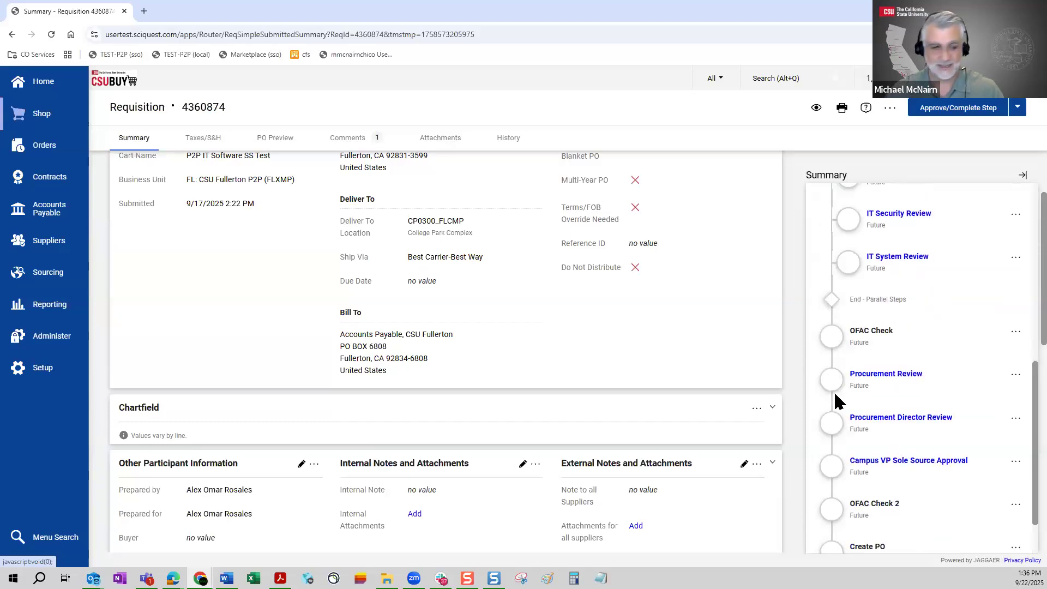
scroll(832, 371, "down", 1)
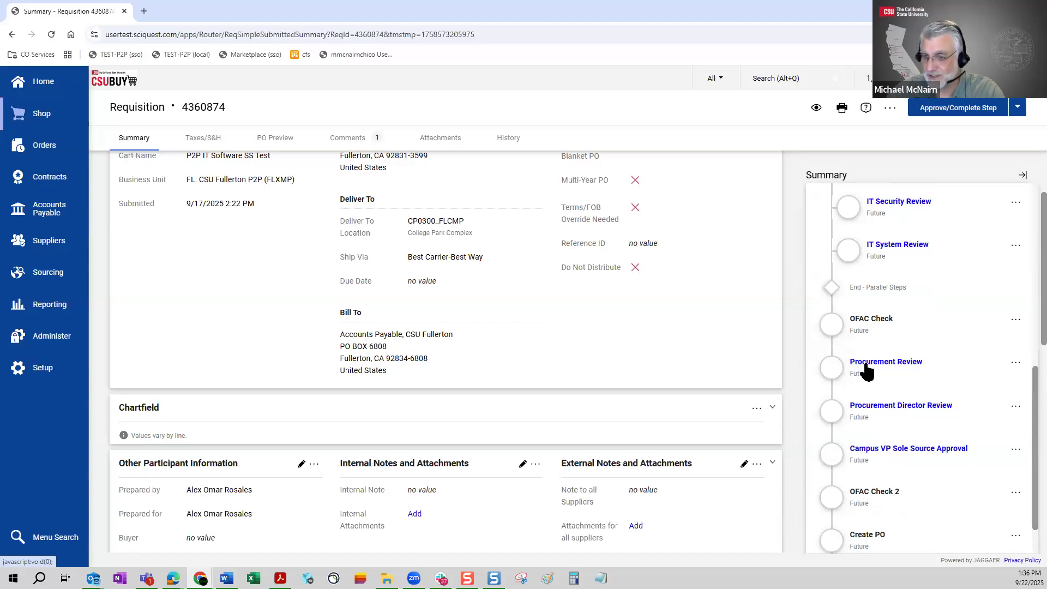
scroll(845, 371, "down", 1)
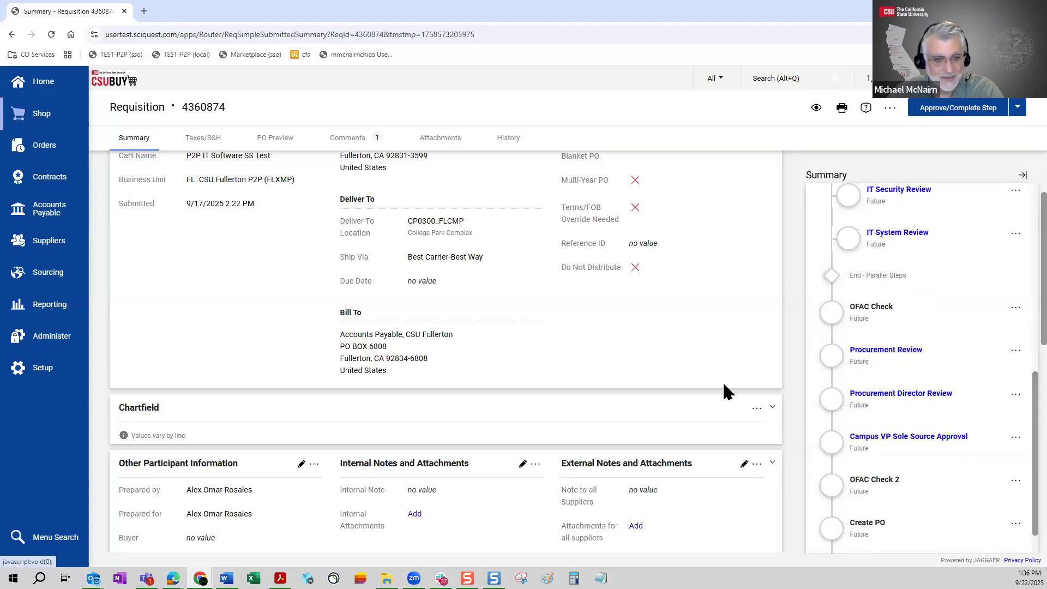
scroll(849, 417, "down", 1)
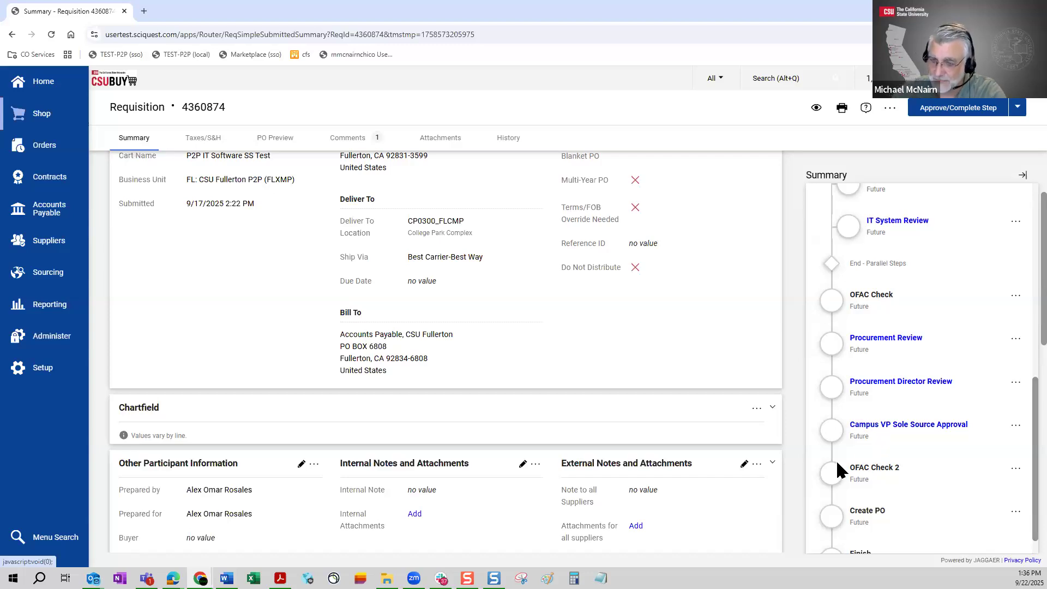
scroll(840, 452, "down", 2)
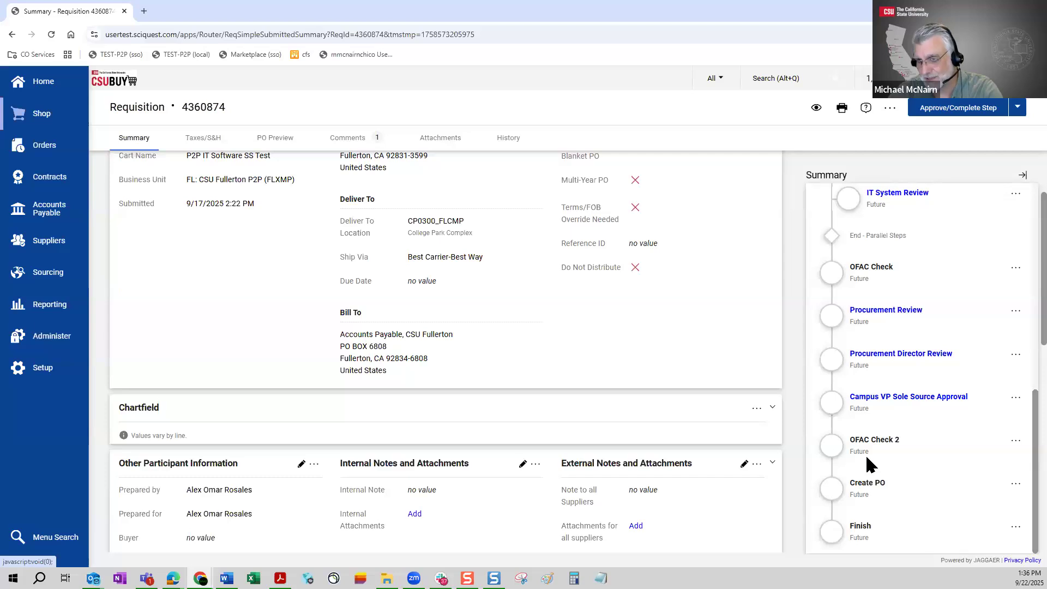
scroll(875, 464, "up", 4)
scroll(826, 507, "down", 2)
scroll(868, 484, "up", 7)
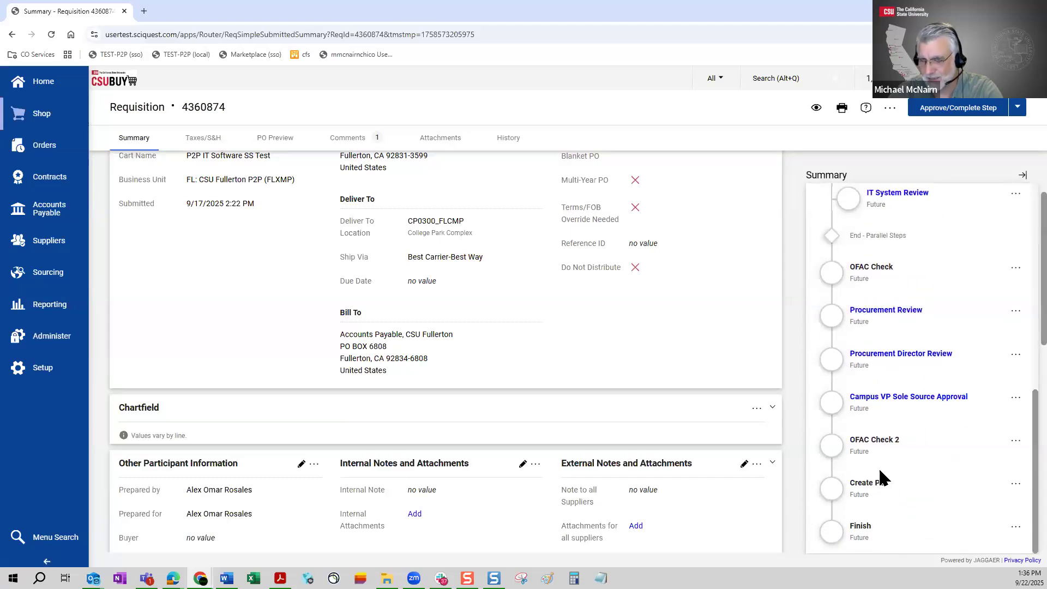
scroll(908, 382, "up", 1)
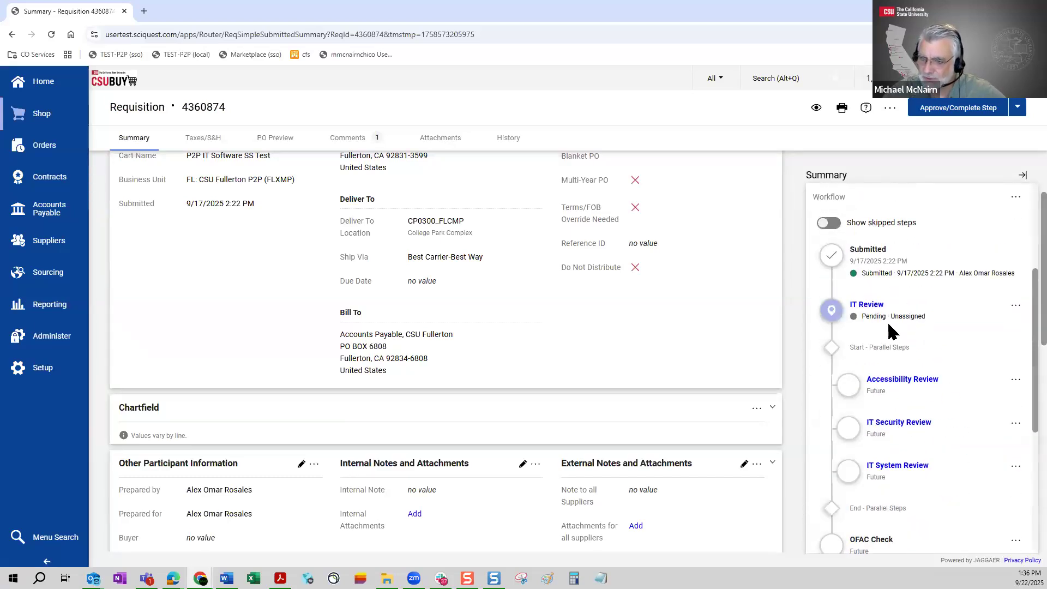
left_click(832, 312)
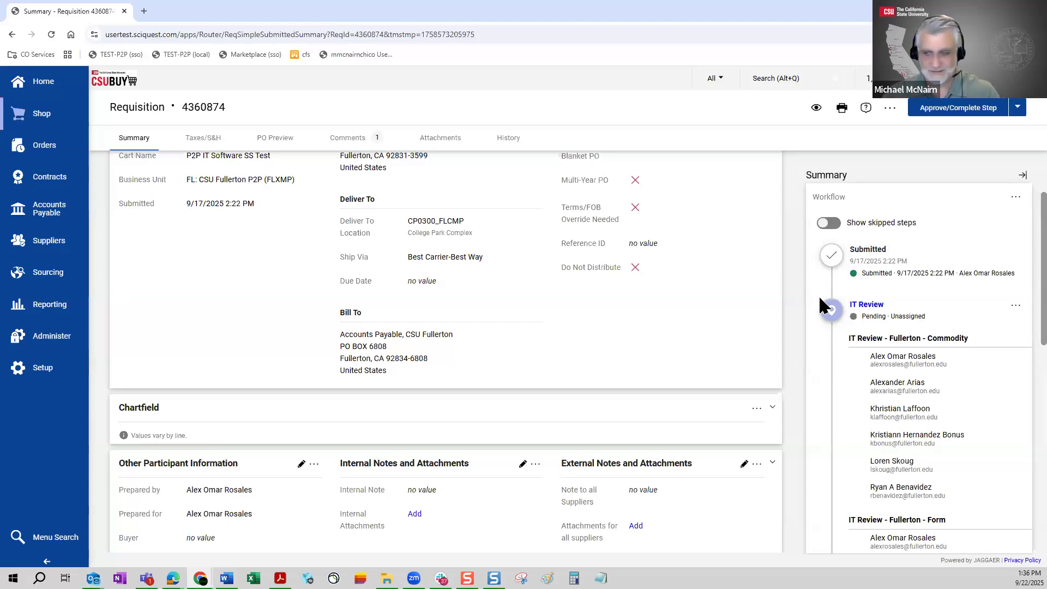
scroll(872, 334, "down", 1)
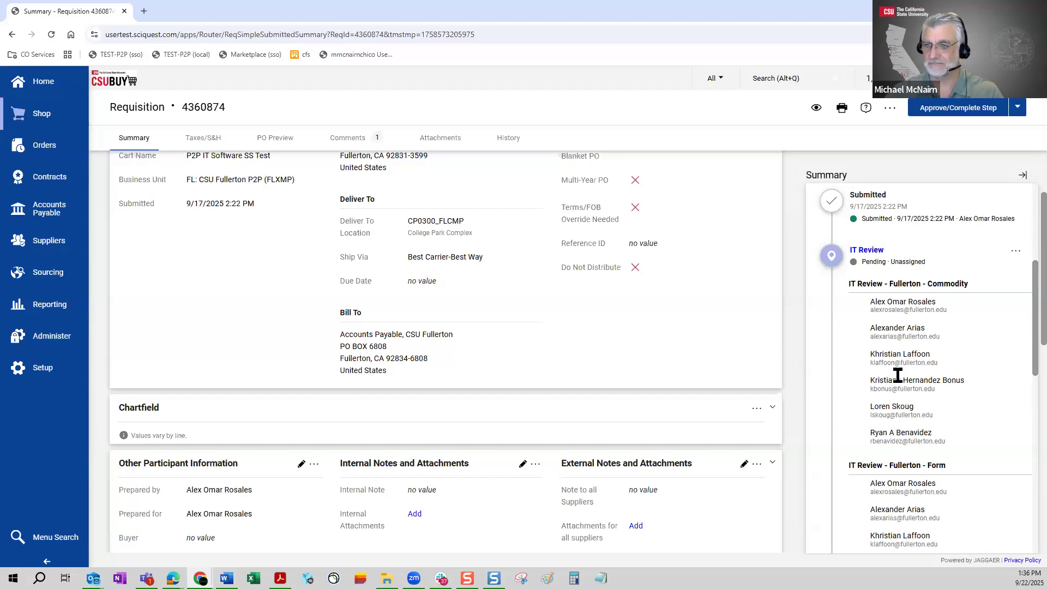
left_click(831, 257)
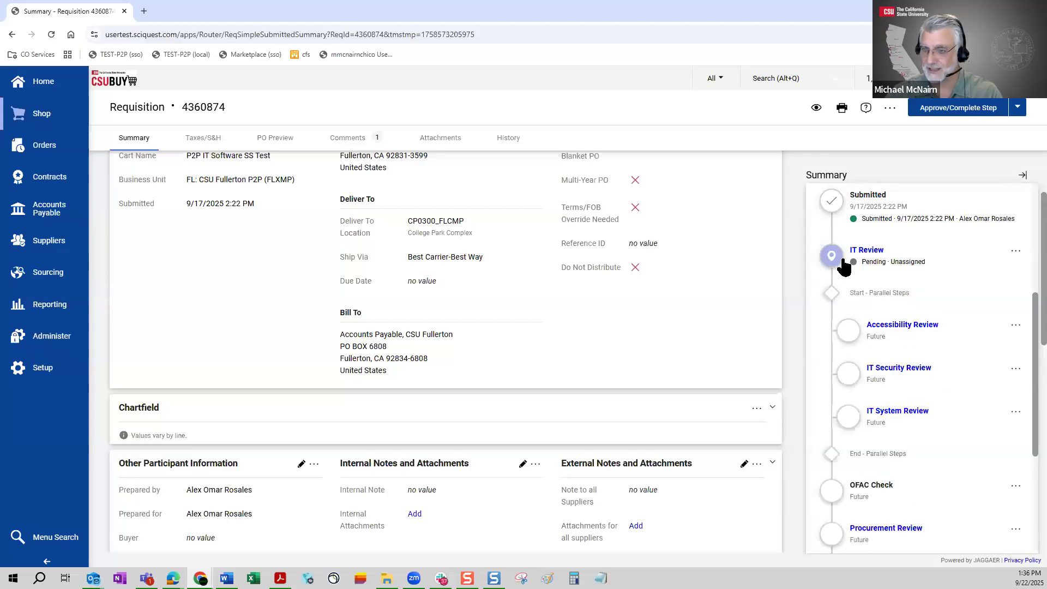
scroll(851, 248, "down", 2)
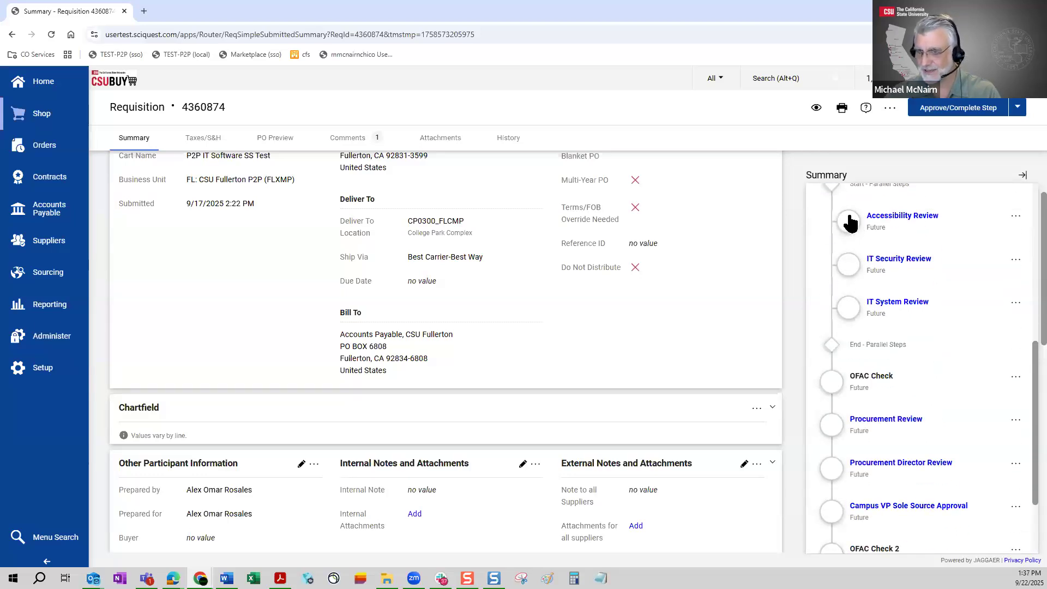
scroll(934, 329, "up", 1)
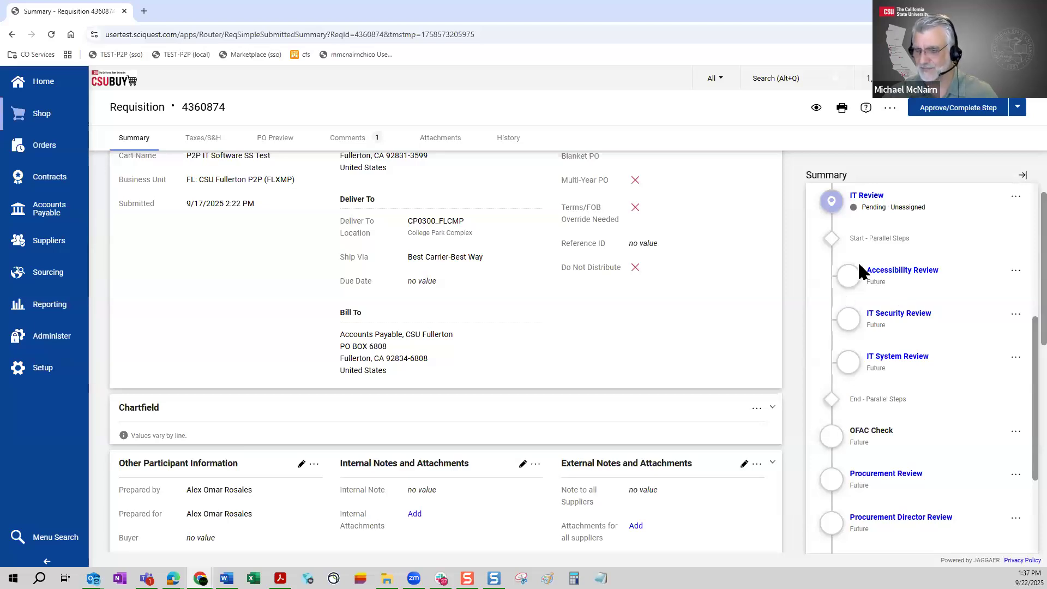
left_click(849, 286)
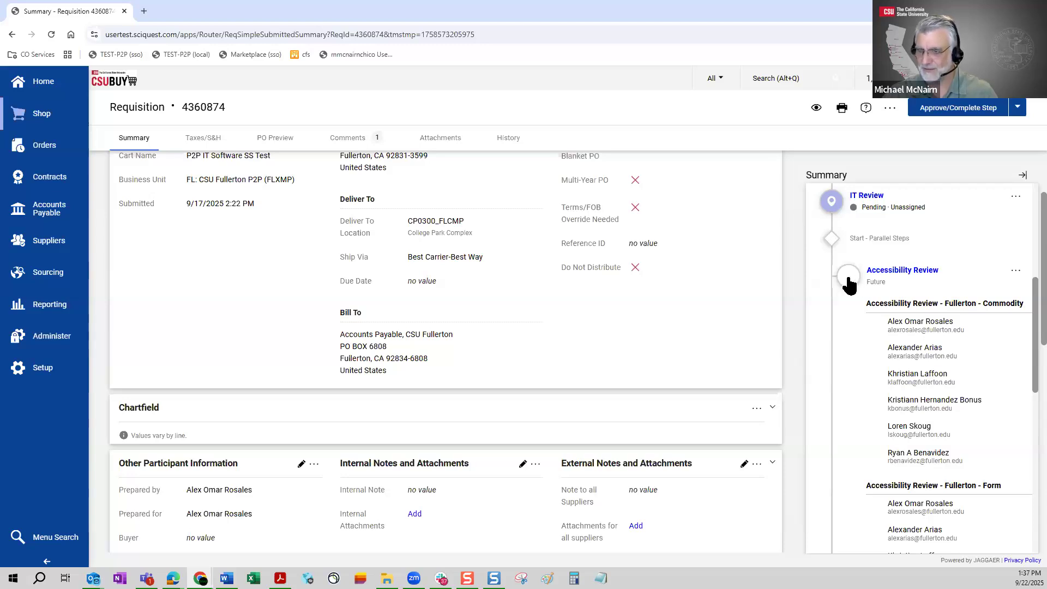
left_click(848, 283)
scroll(928, 495, "down", 3)
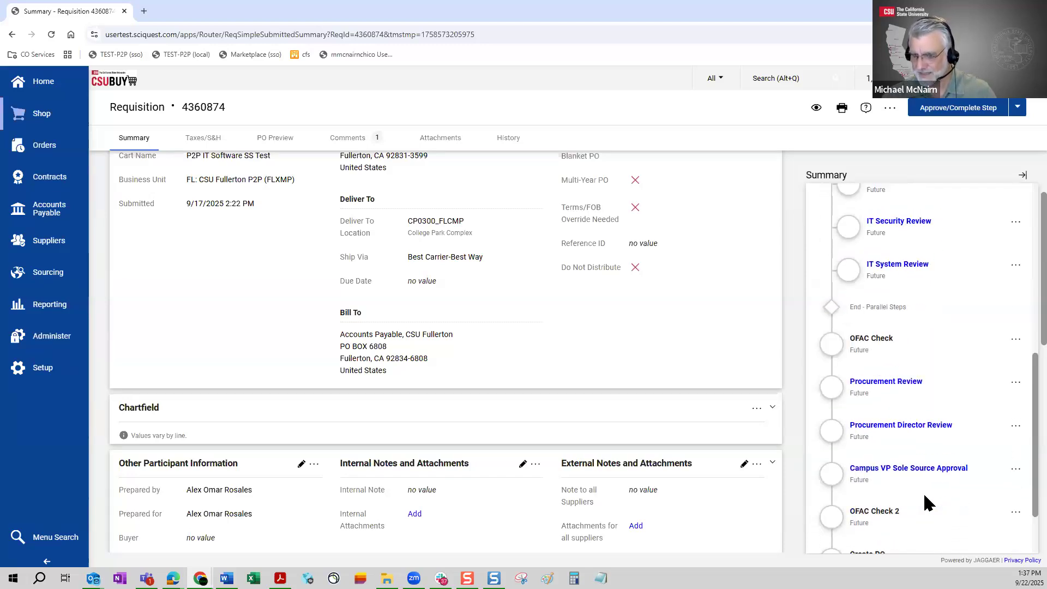
scroll(928, 502, "down", 2)
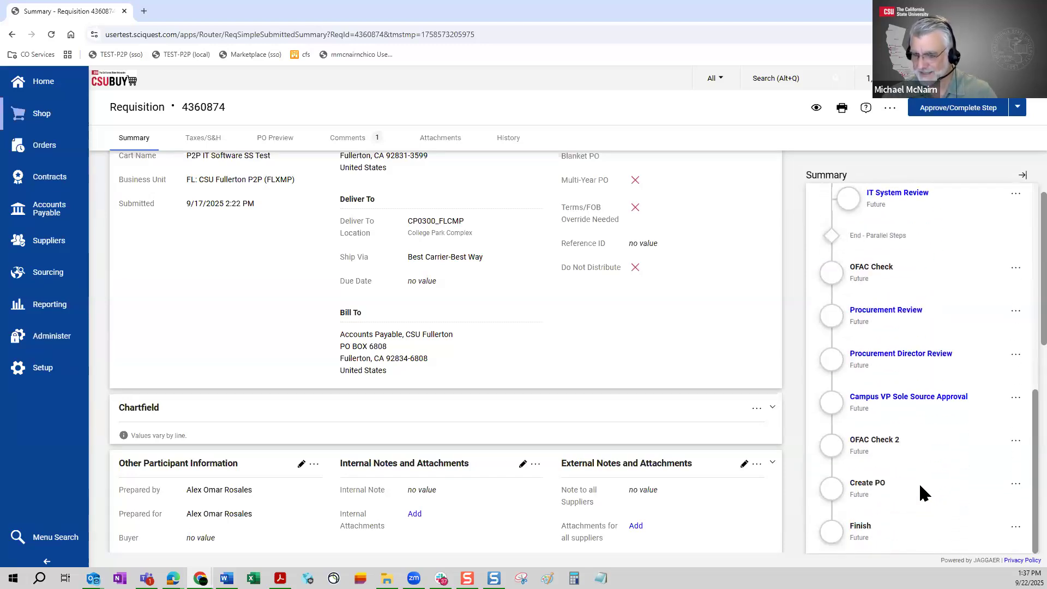
left_click(835, 324)
left_click(833, 326)
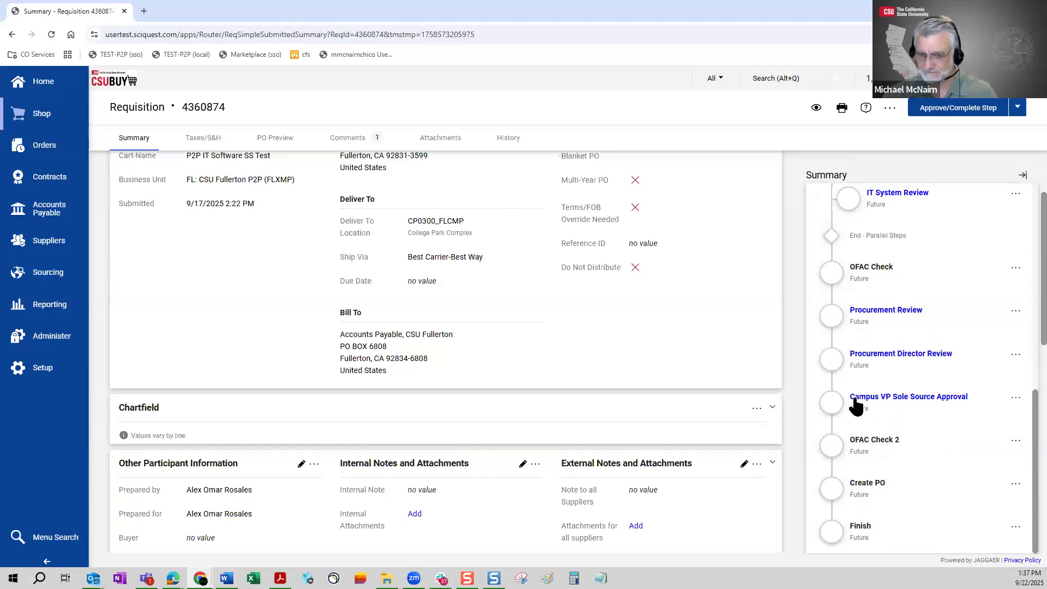
scroll(938, 483, "up", 10)
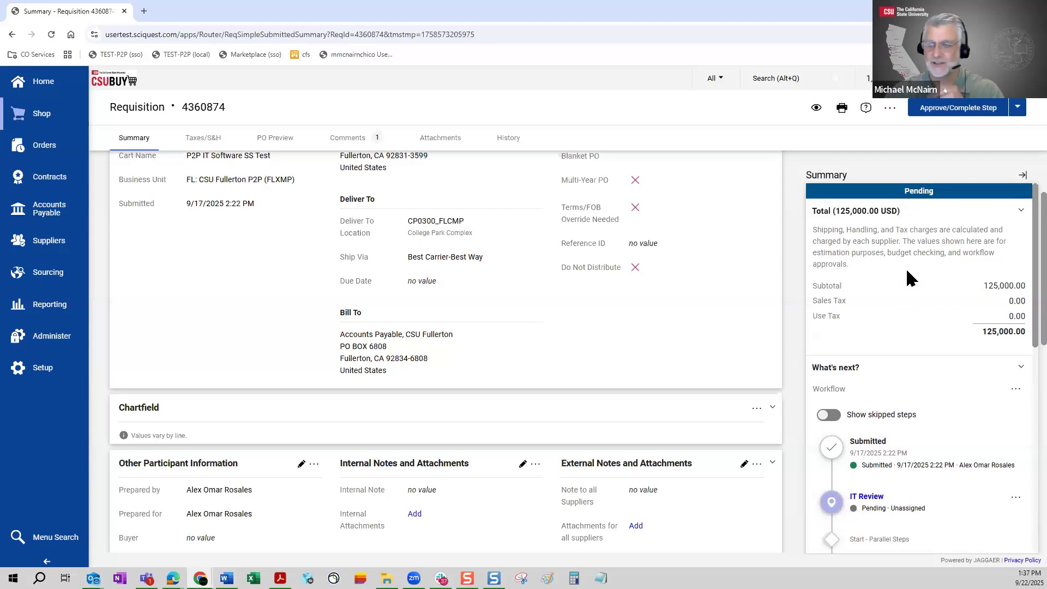
scroll(905, 377, "down", 1)
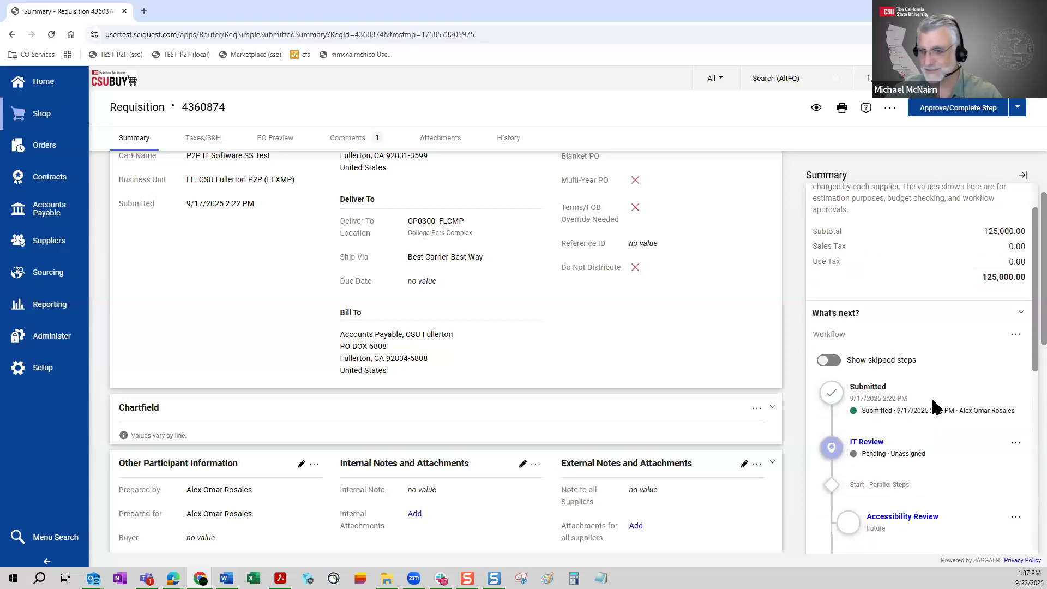
scroll(831, 264, "down", 2)
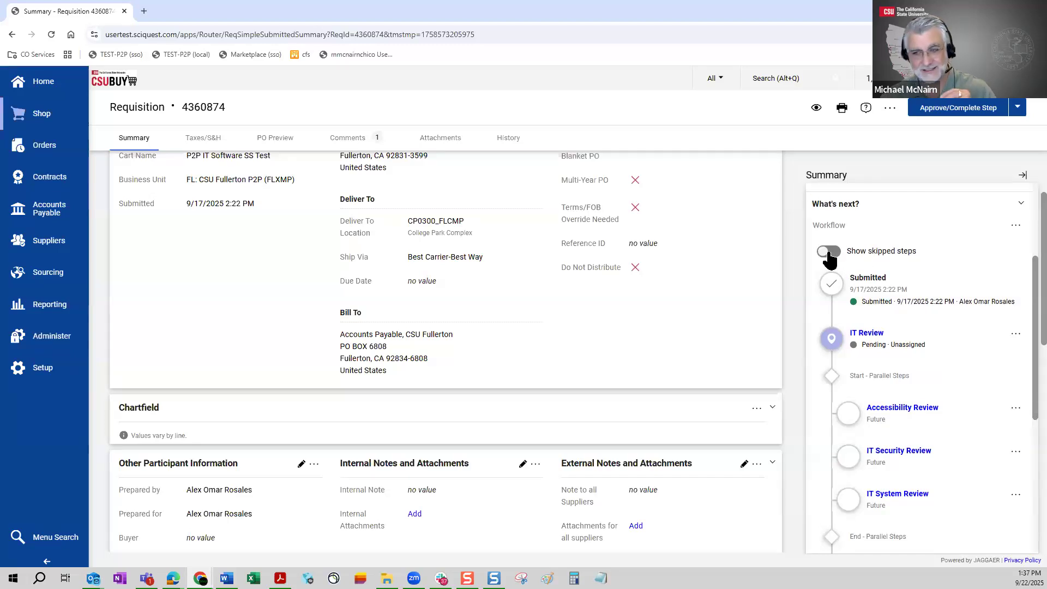
left_click(828, 252)
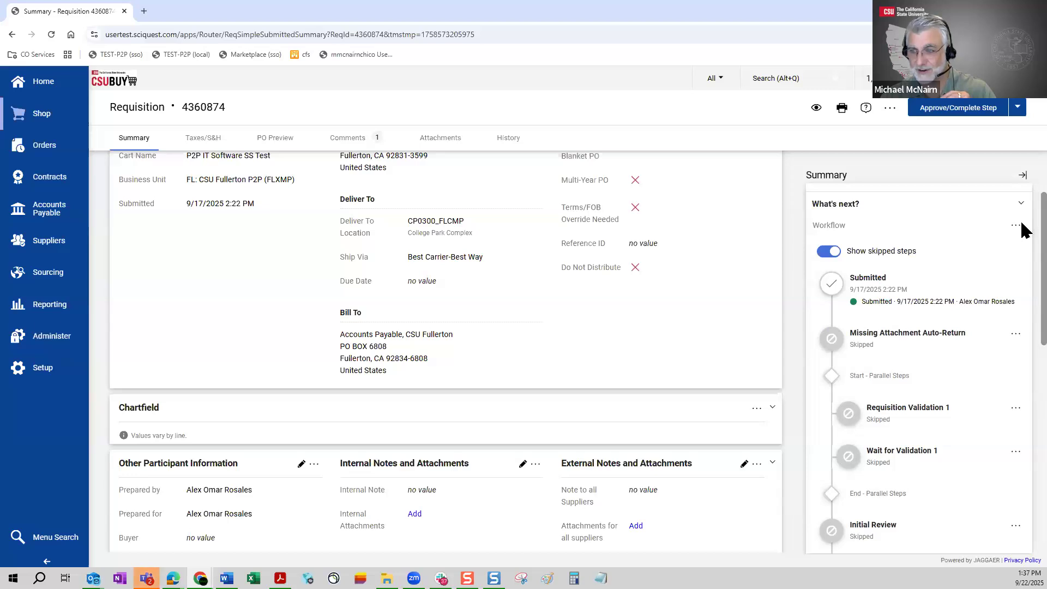
scroll(883, 327, "down", 5)
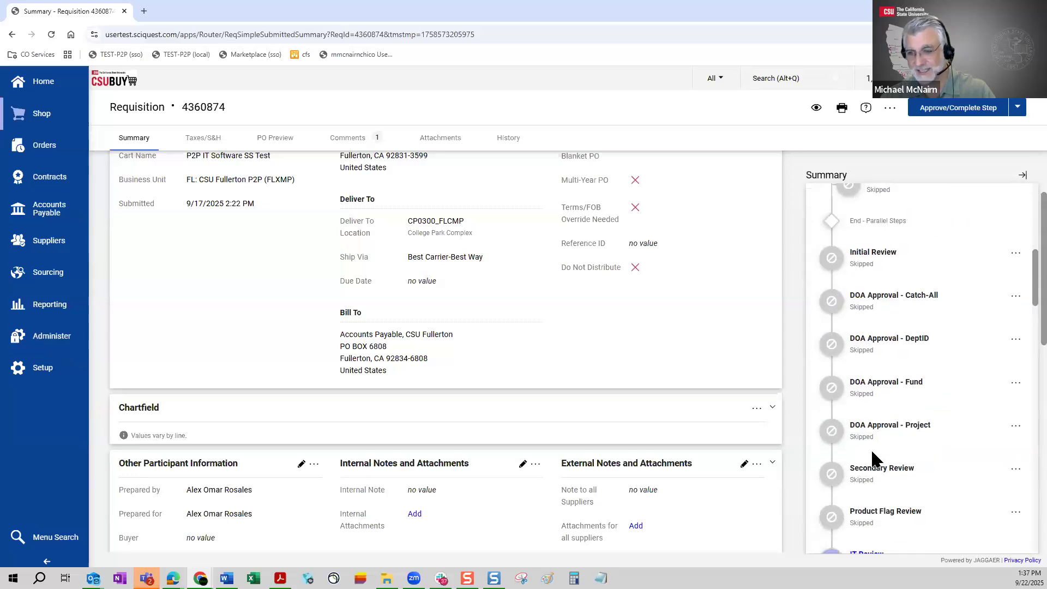
scroll(894, 414, "down", 5)
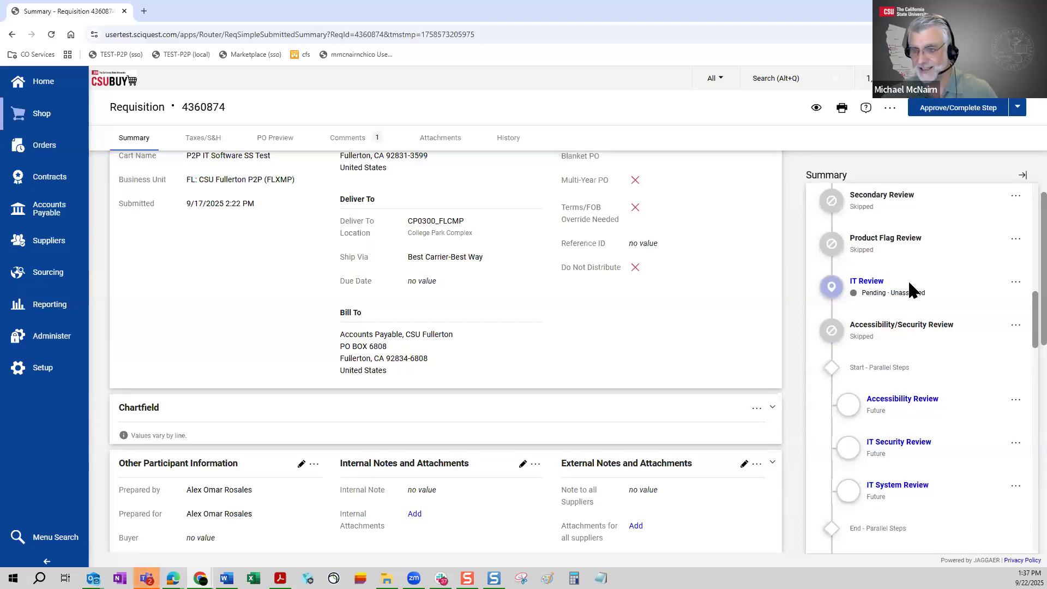
scroll(910, 297, "down", 2)
scroll(900, 382, "down", 3)
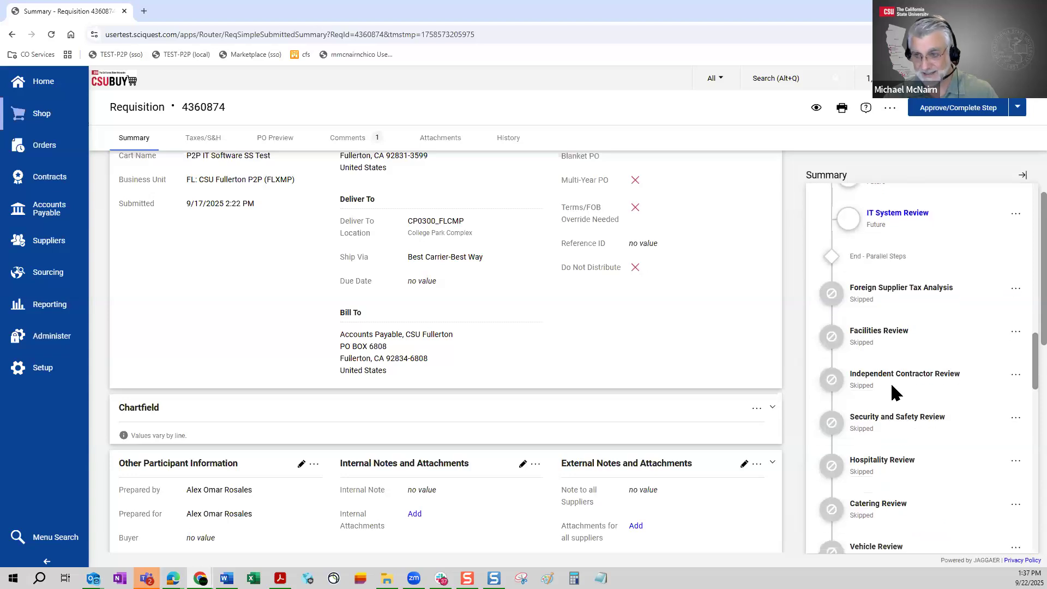
scroll(875, 376, "down", 2)
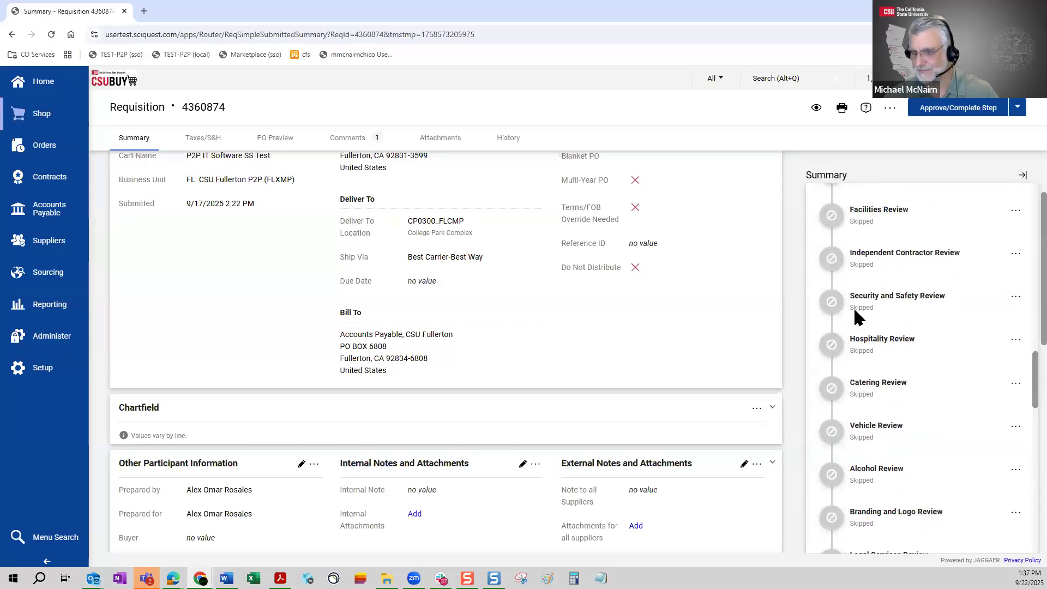
scroll(880, 388, "down", 5)
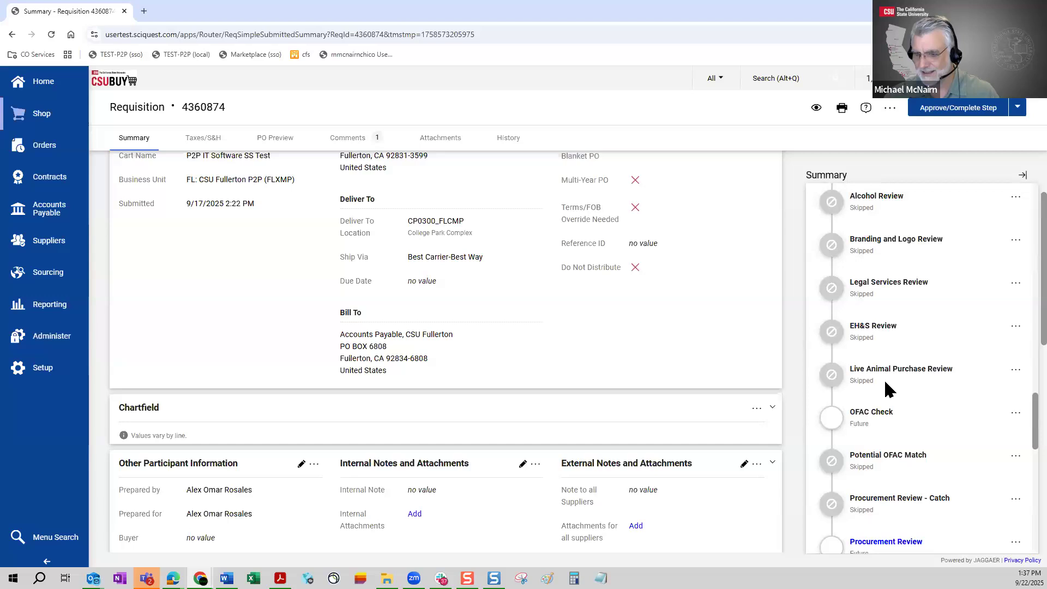
scroll(889, 382, "up", 15)
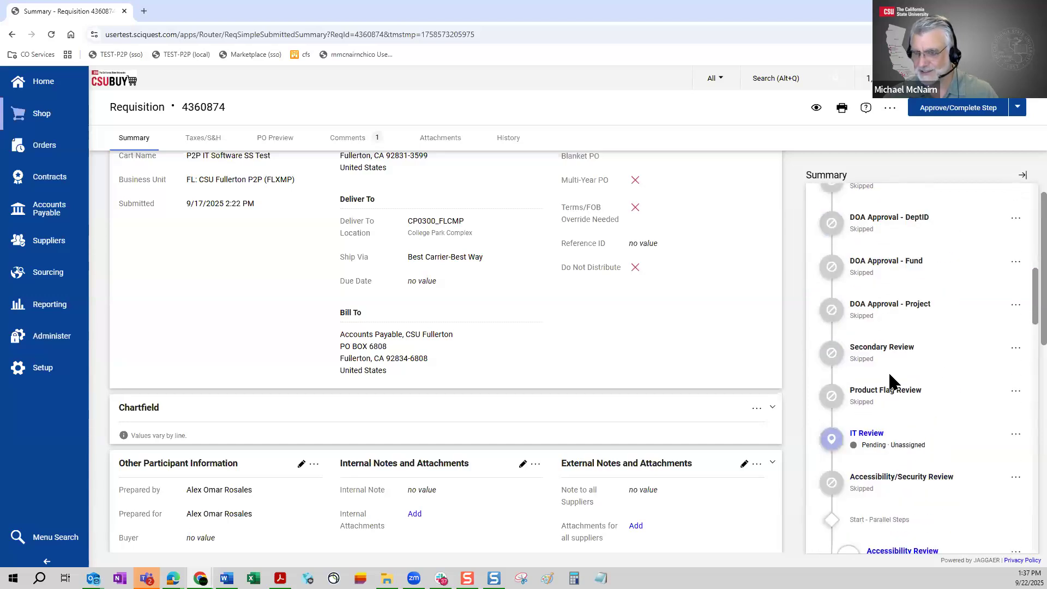
scroll(900, 375, "up", 5)
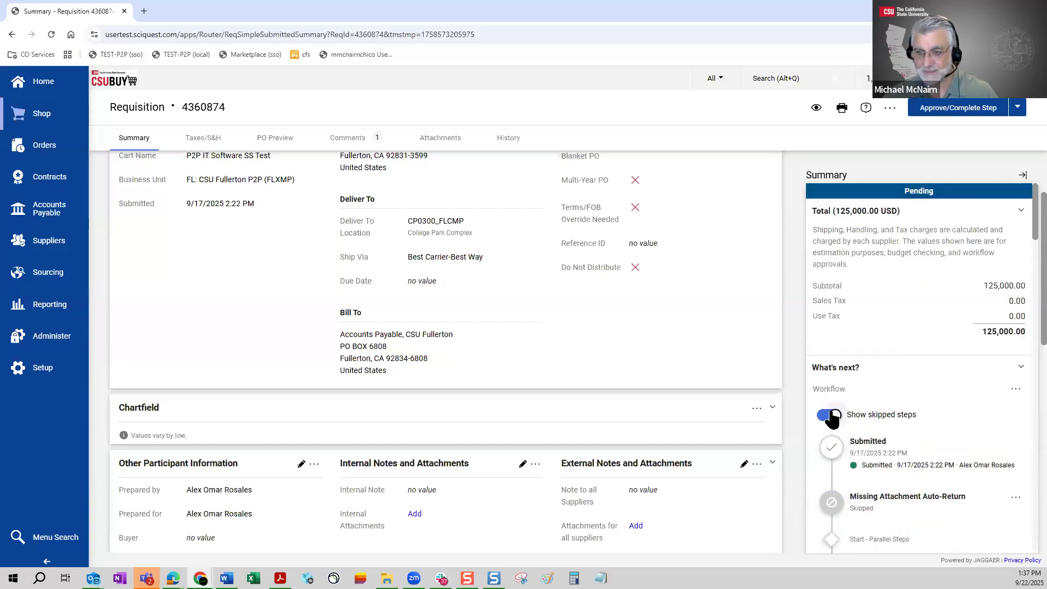
left_click(829, 415)
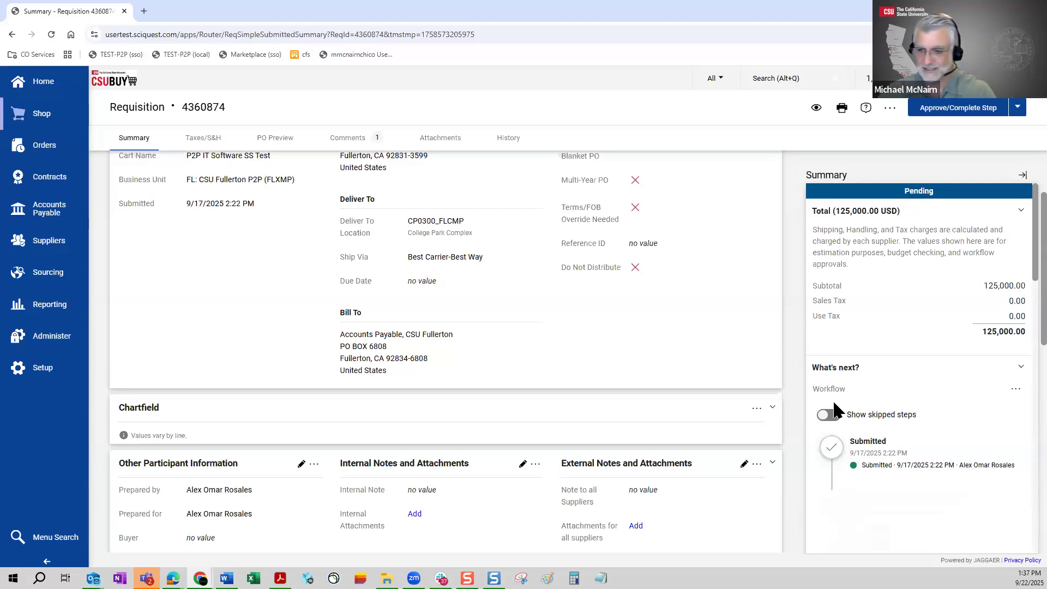
scroll(914, 362, "down", 2)
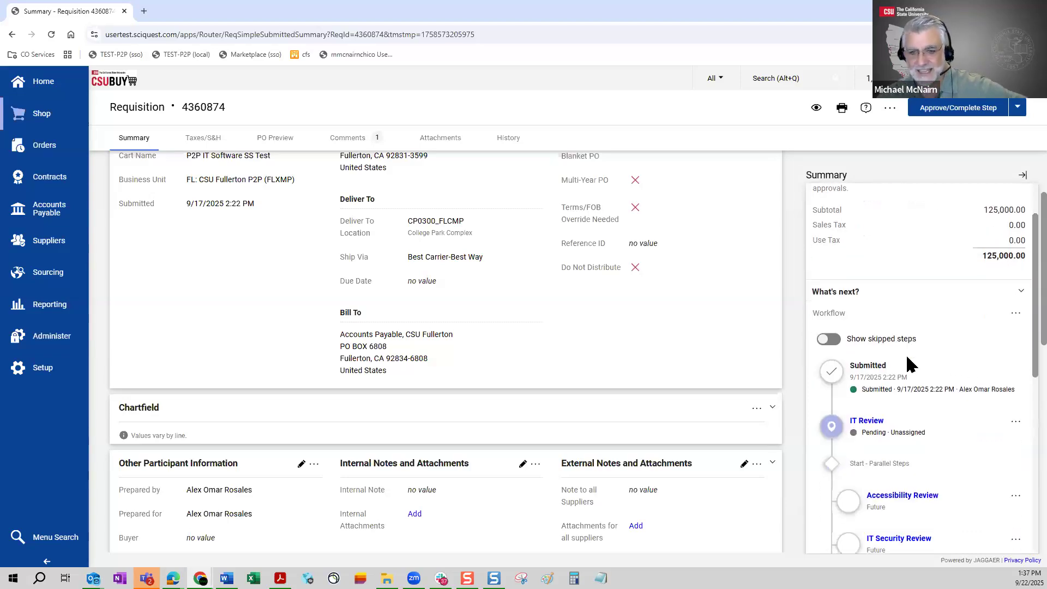
scroll(910, 364, "down", 2)
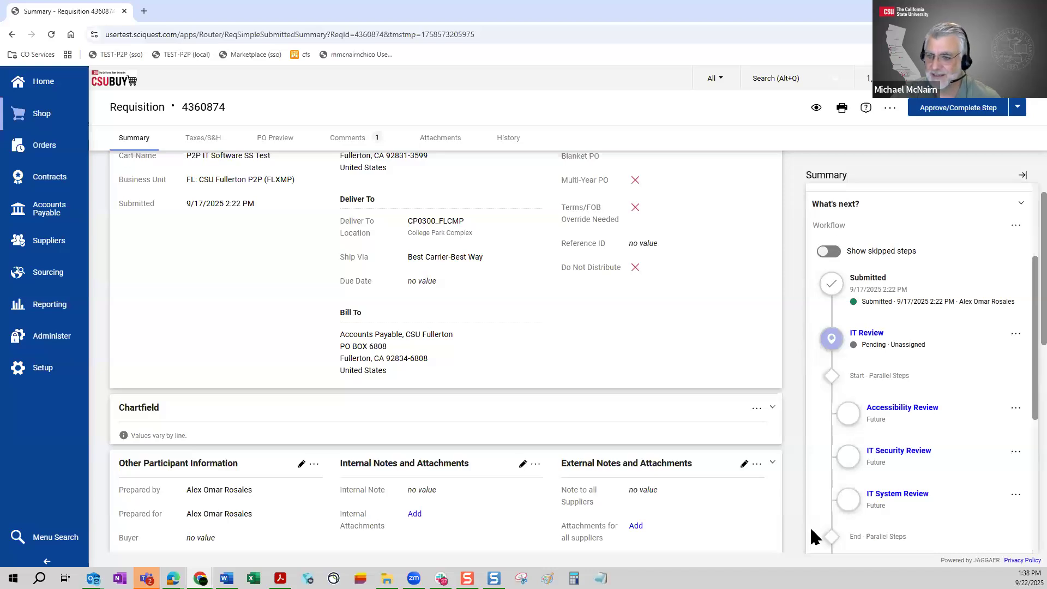
scroll(872, 350, "down", 1)
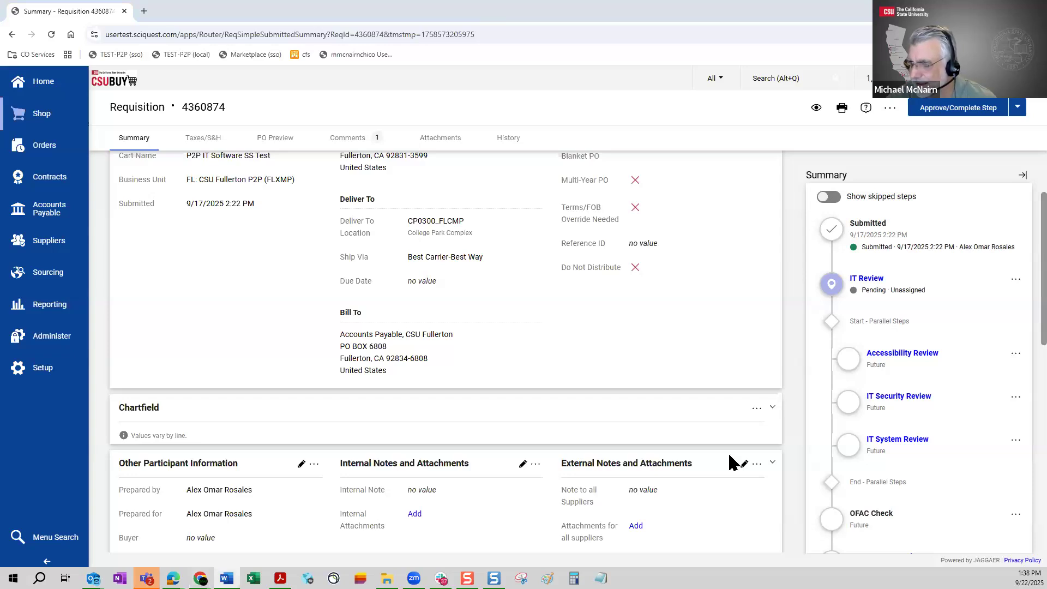
- Go to the Guided Buying home page using Home in the left navigation bar
left_click(44, 81)
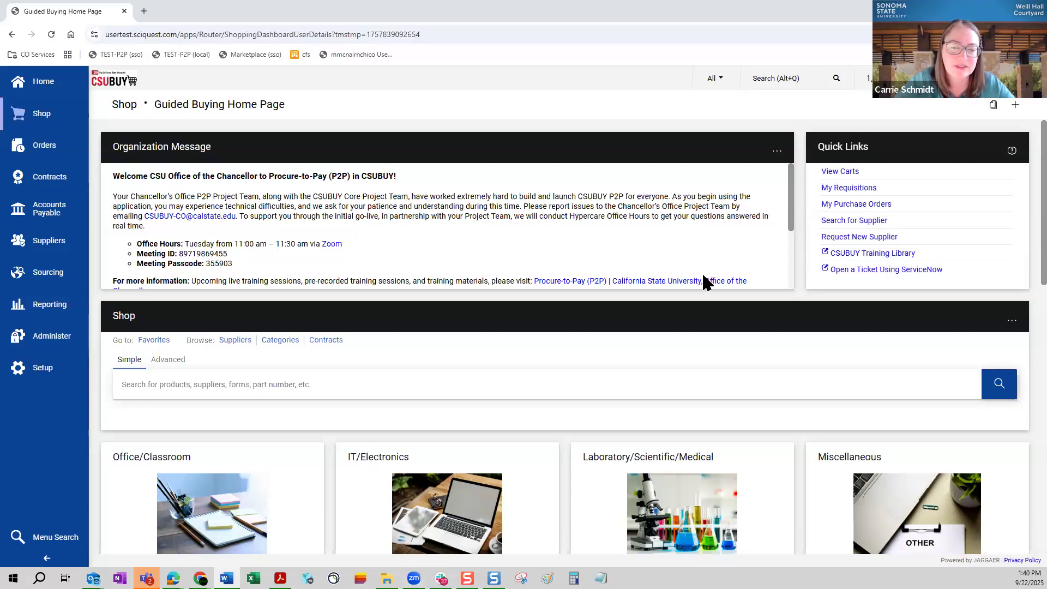
- Highlight words such as 'report' in the organization message, then clear the highlight
double_click(671, 206)
left_click(667, 208)
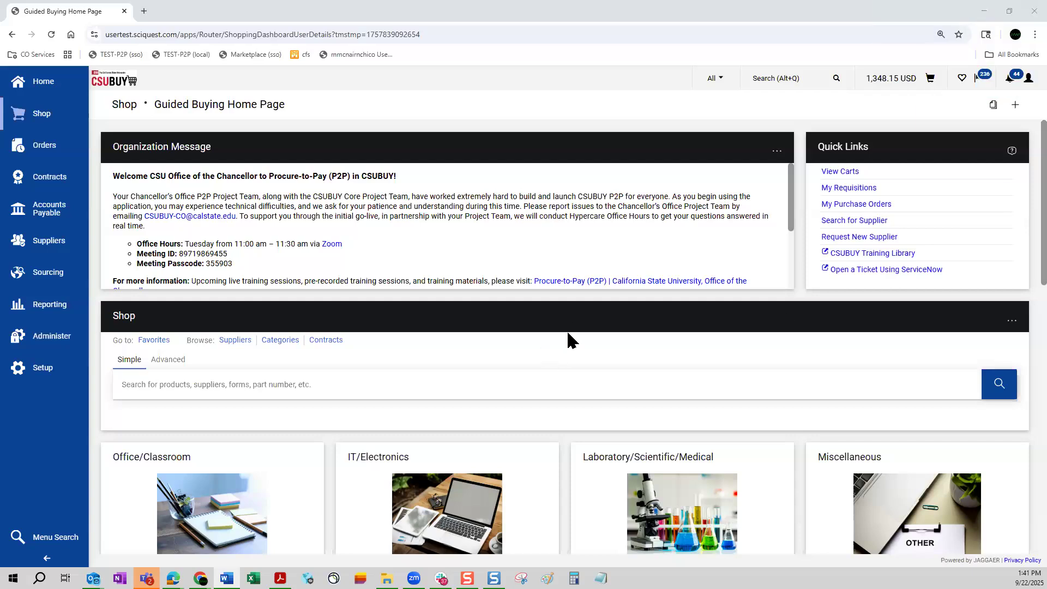
double_click(554, 204)
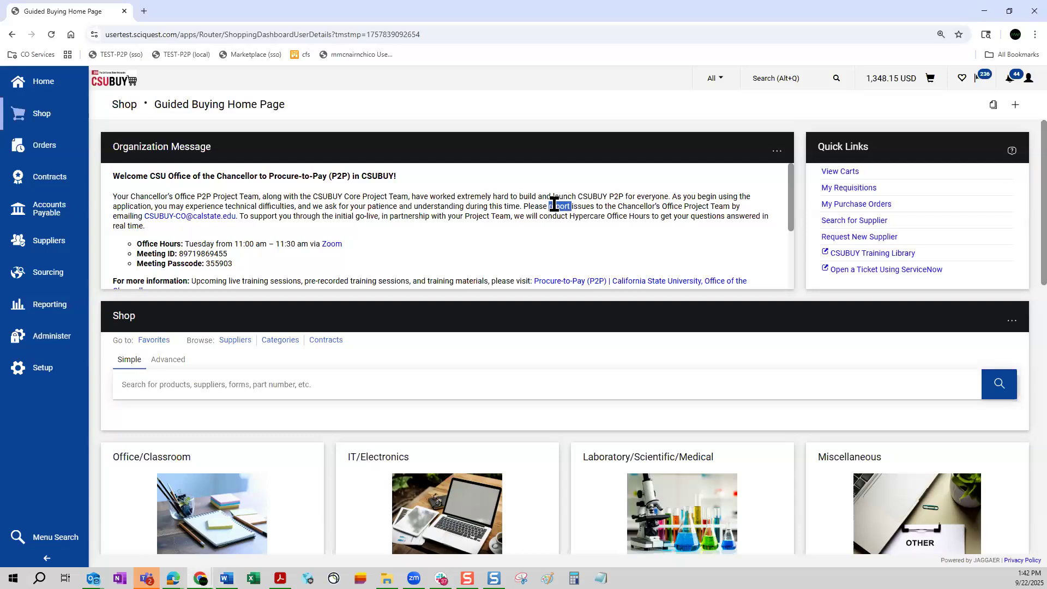
left_click(565, 244)
- Scroll to My Approvals and review its 12 folders, including 50 requisitions in DOA Approval - Catch-All
scroll(818, 497, "down", 3)
scroll(822, 514, "down", 5)
scroll(818, 464, "down", 3)
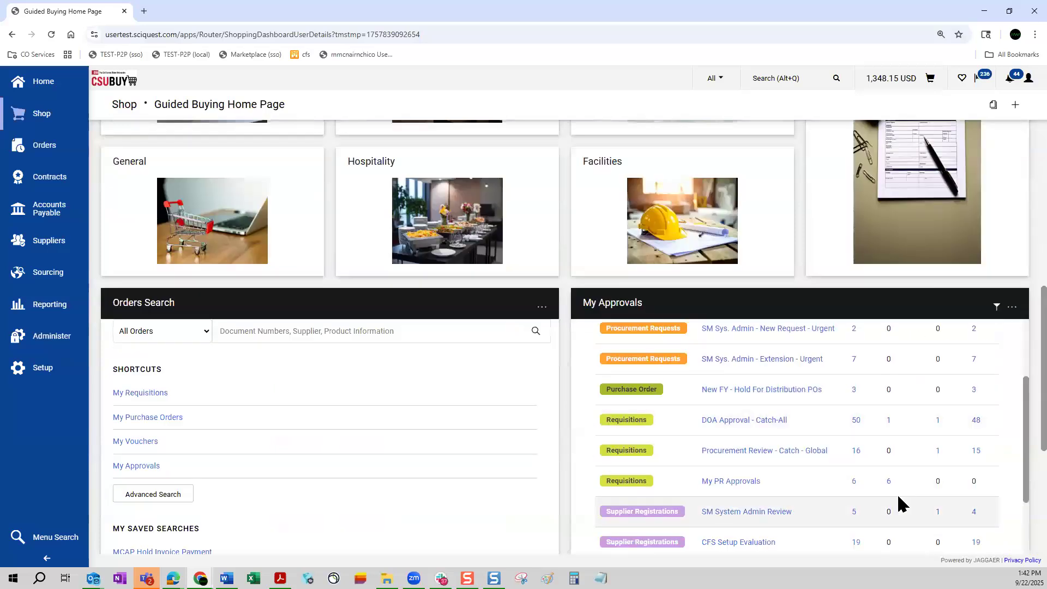
scroll(960, 439, "down", 1)
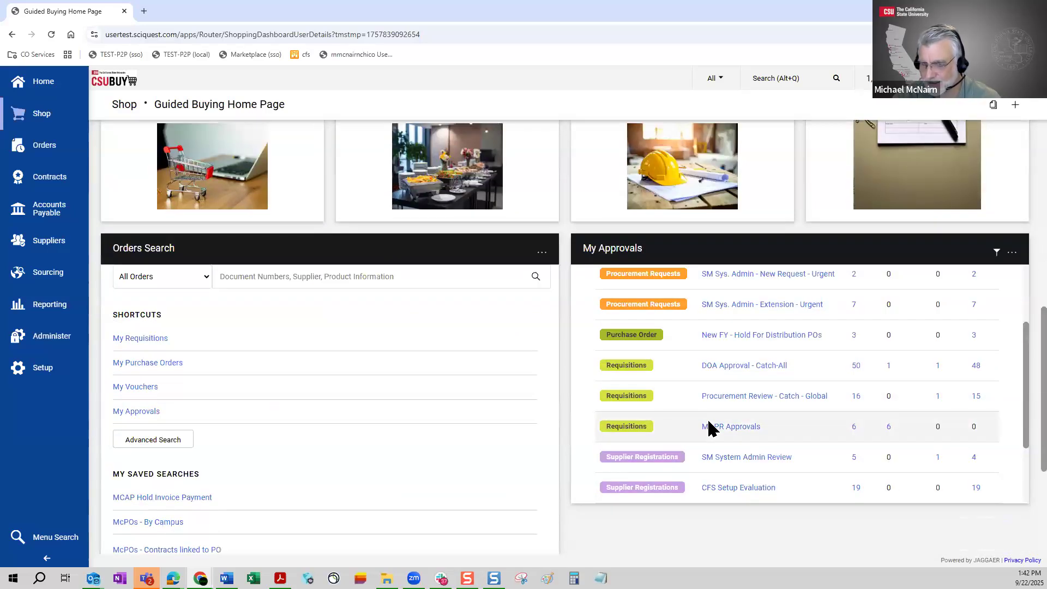
scroll(708, 427, "up", 3)
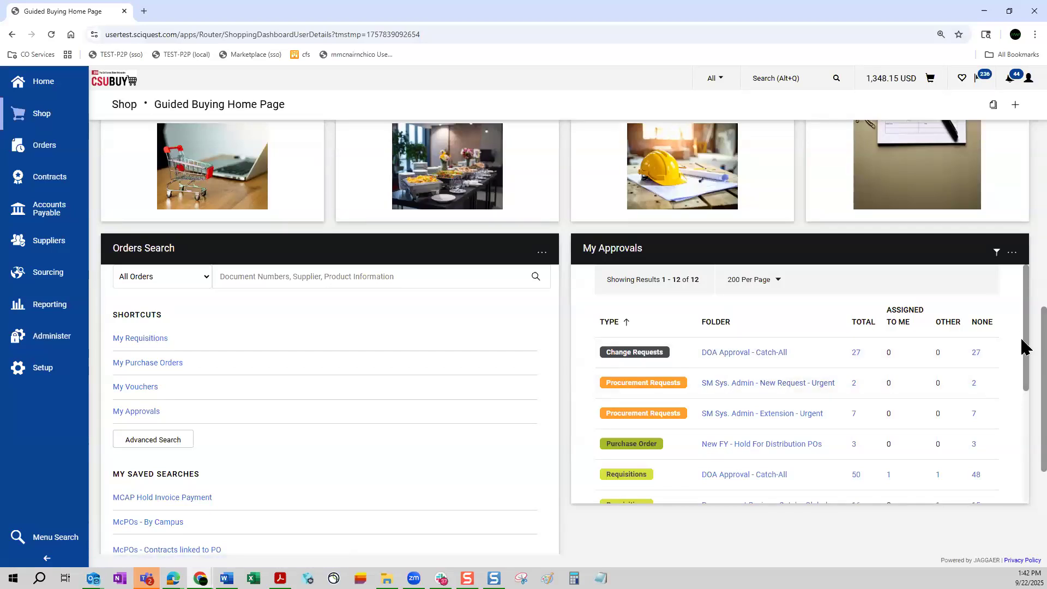
scroll(1024, 343, "down", 1)
scroll(1024, 347, "down", 1)
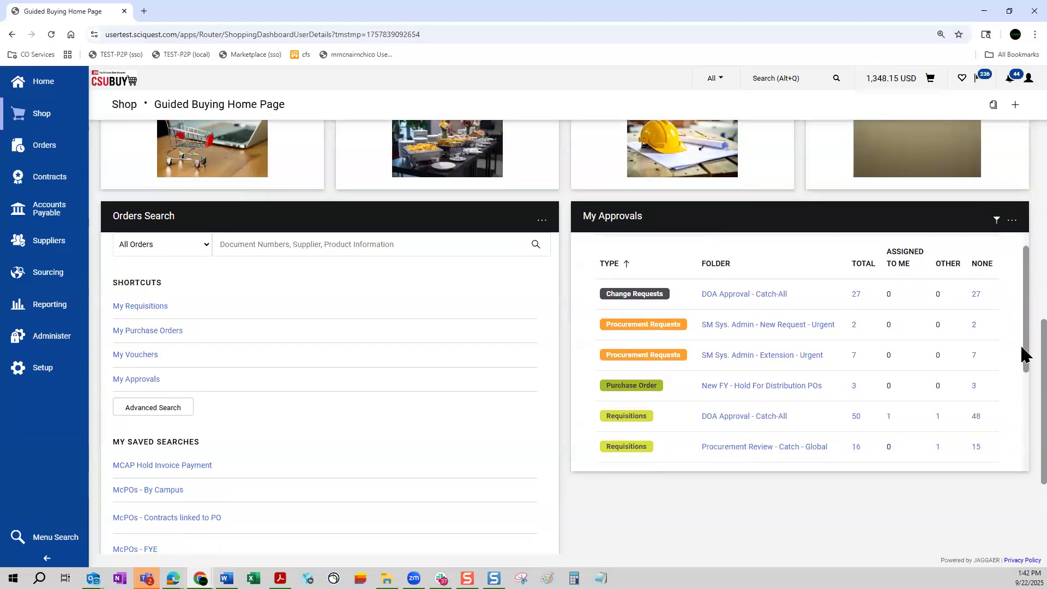
scroll(1023, 354, "up", 1)
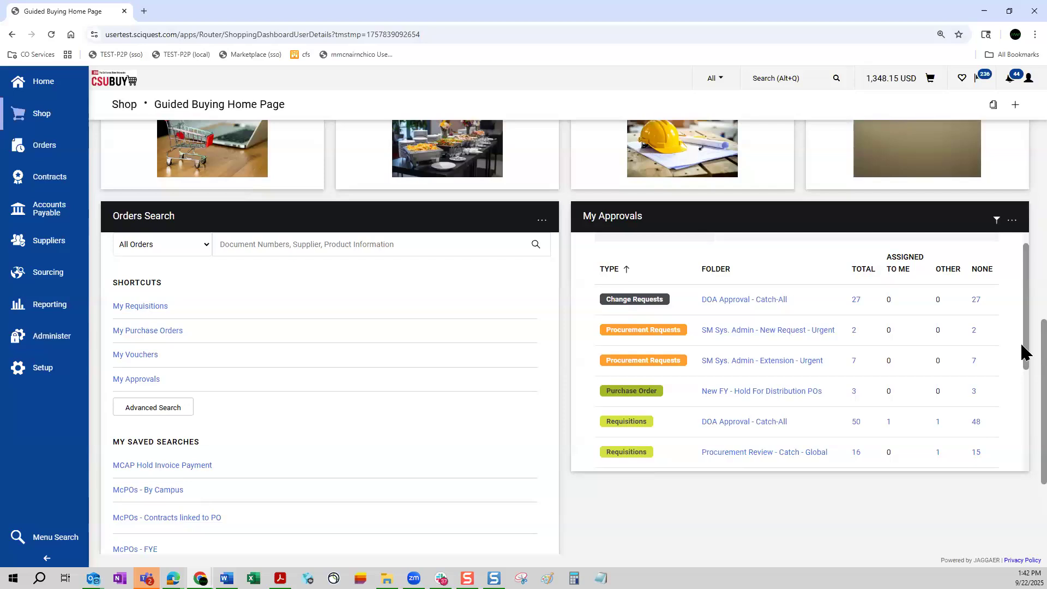
left_click_drag(1023, 345, 1023, 344)
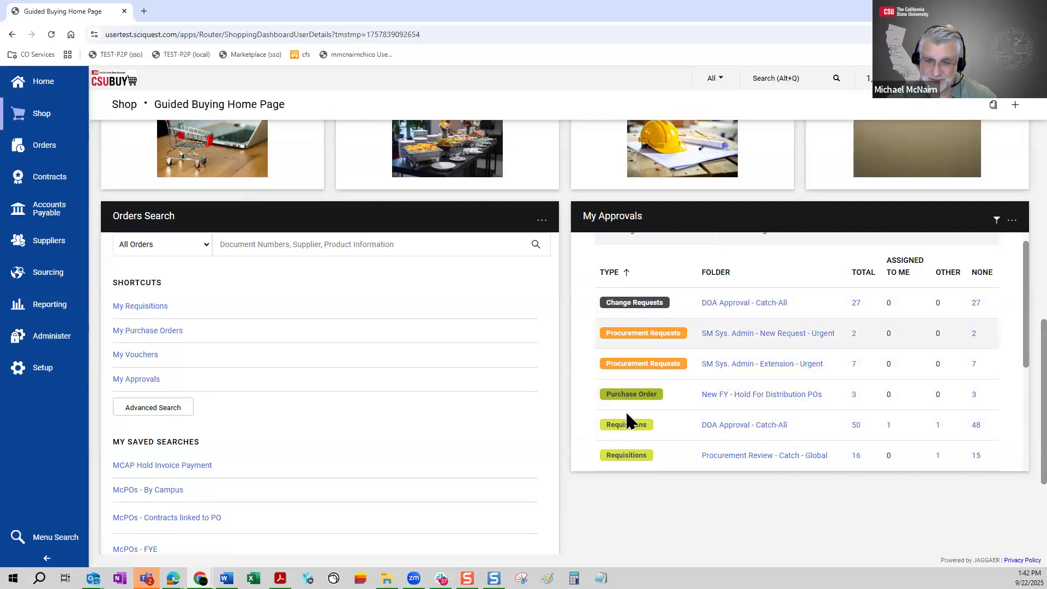
scroll(739, 382, "up", 1)
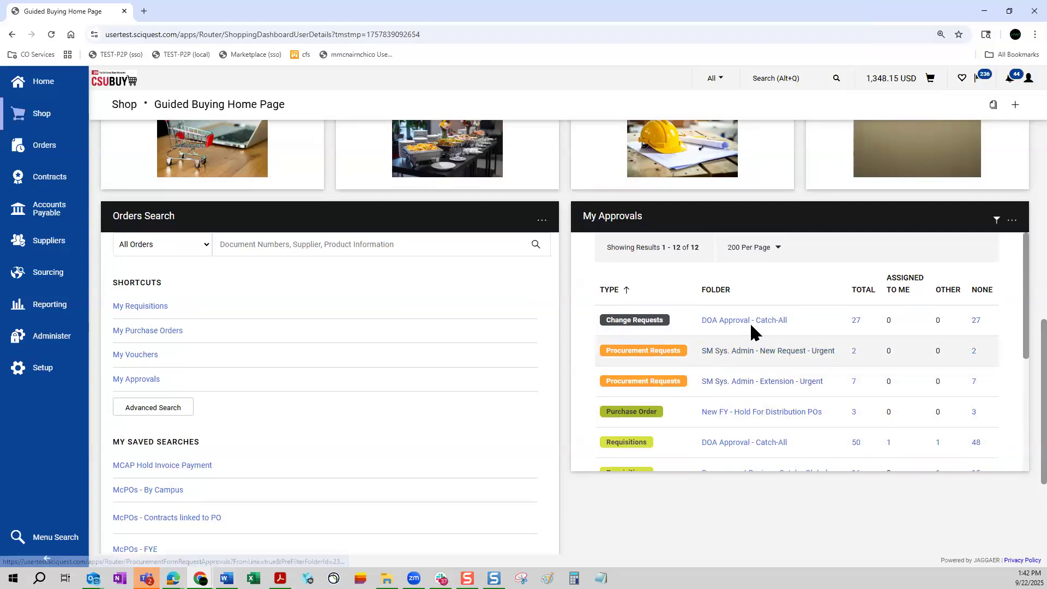
- Turn off Group by Folder and Only My Approvals so all 239 approvals list individually
left_click(997, 226)
left_click(859, 335)
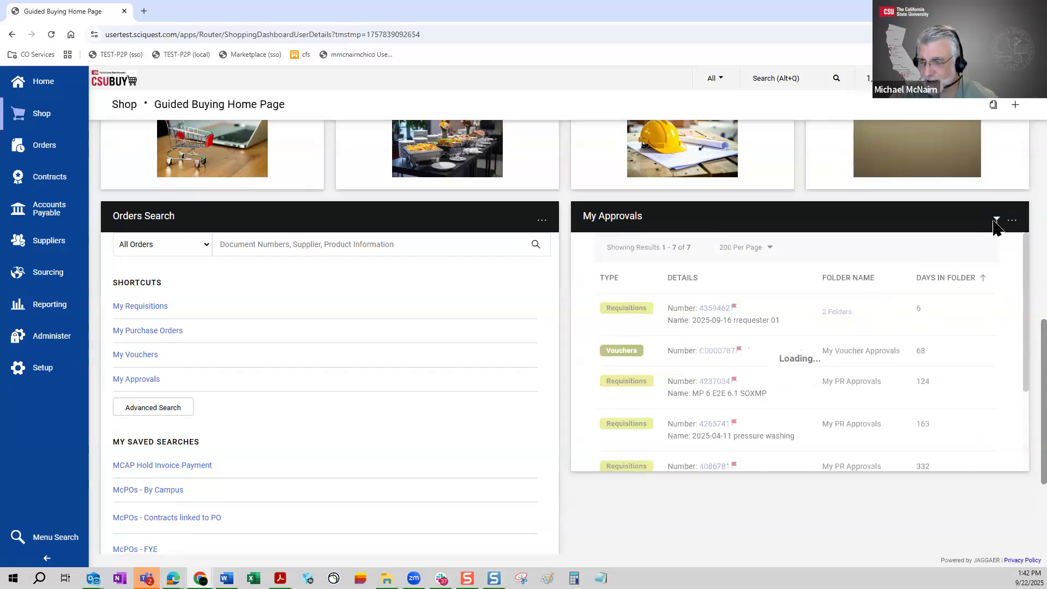
left_click(997, 225)
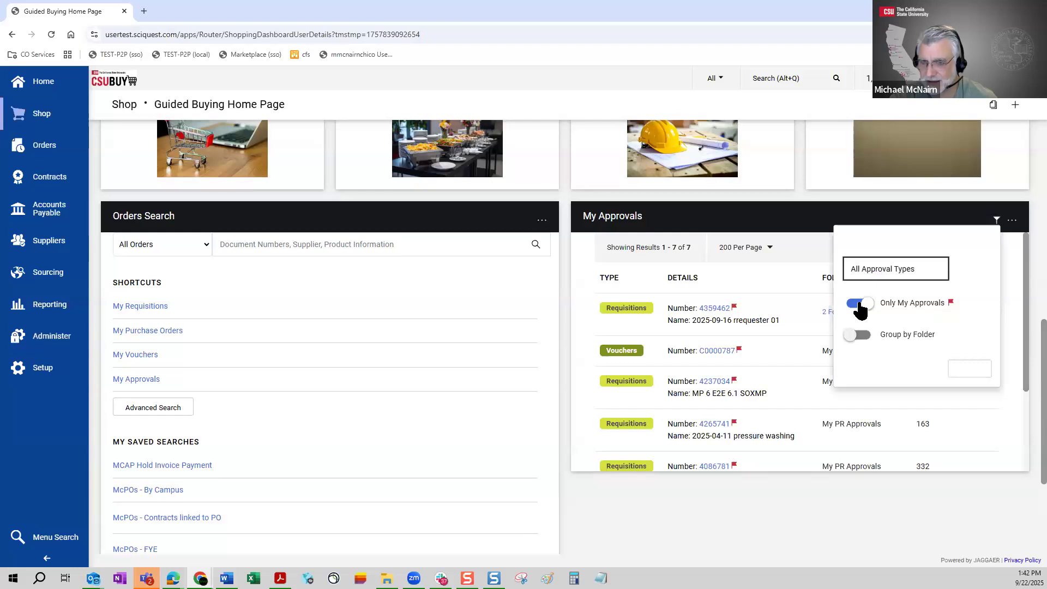
left_click(860, 306)
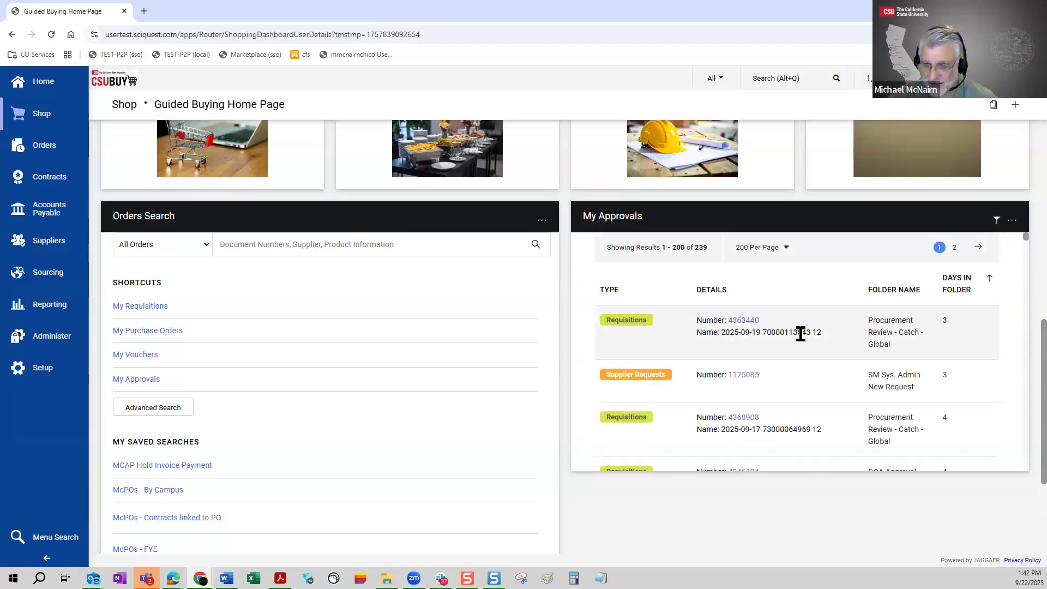
- Highlight the first requisition's name and its date, and scroll the approvals list
triple_click(823, 334)
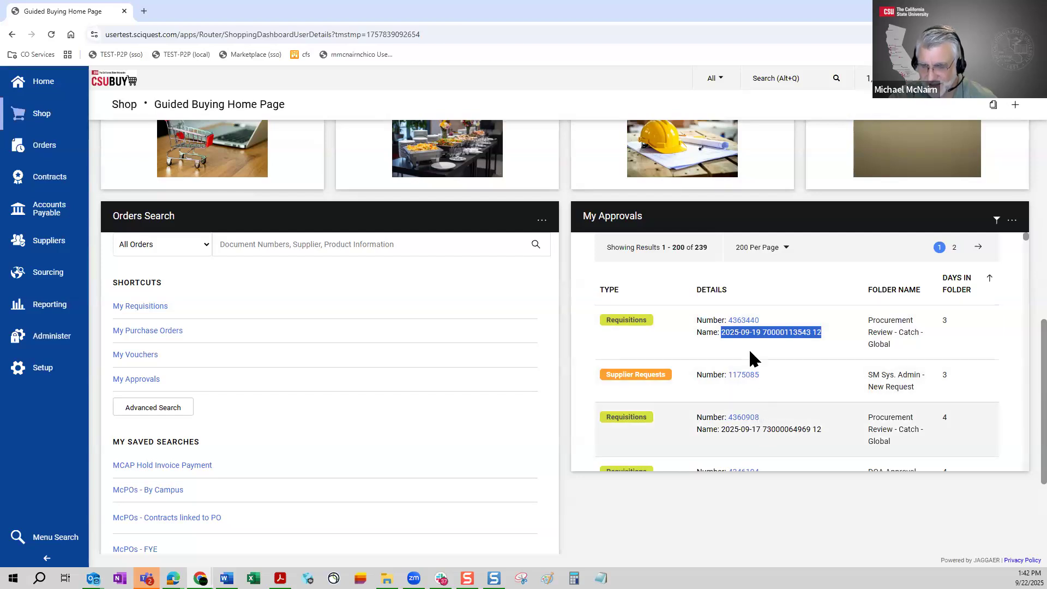
left_click(748, 332)
left_click_drag(721, 333, 761, 332)
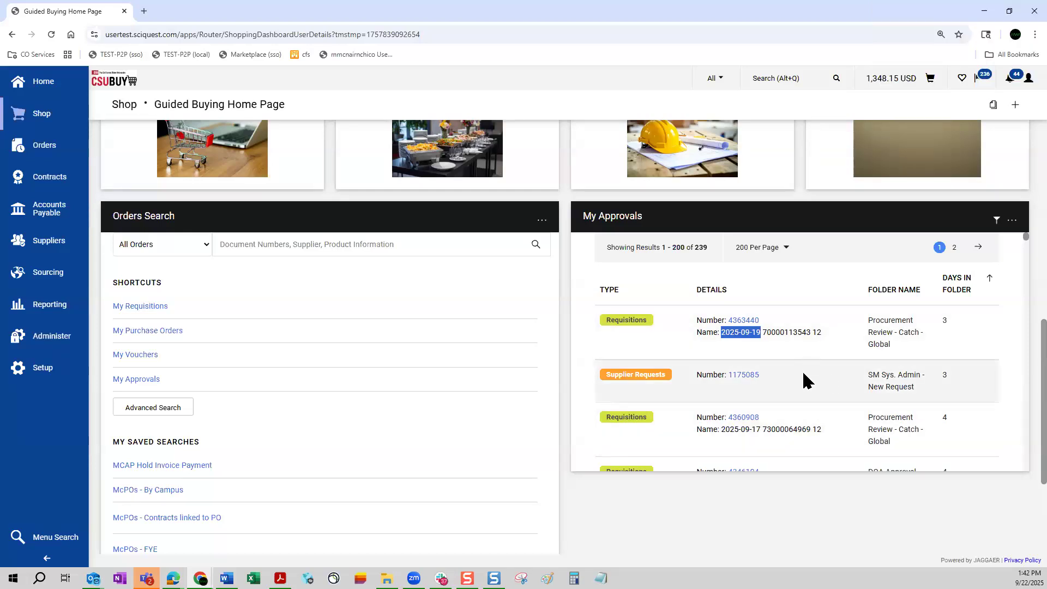
scroll(806, 380, "down", 3)
scroll(823, 357, "up", 3)
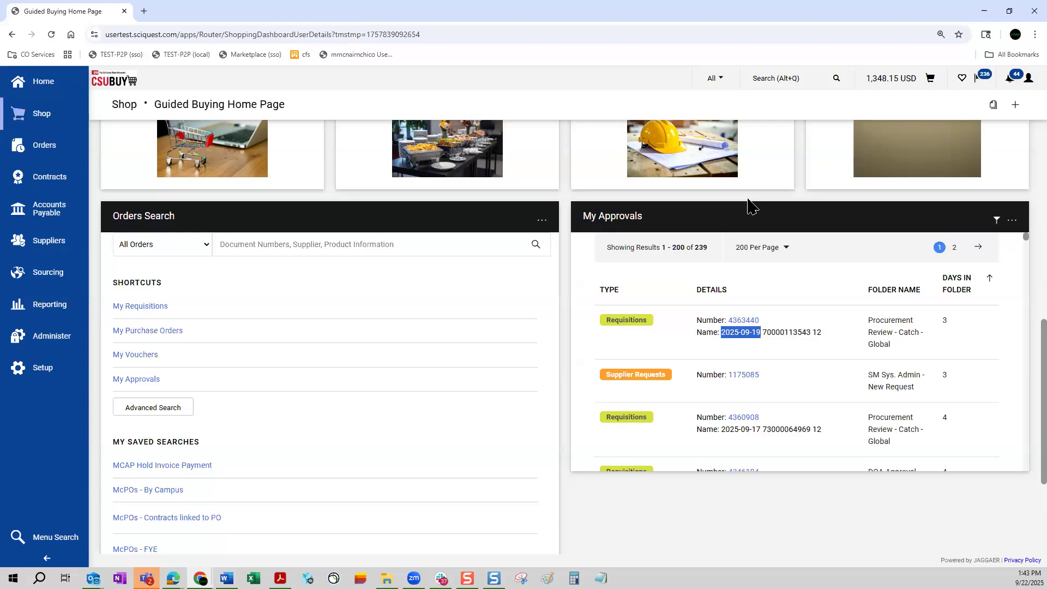
left_click(774, 173)
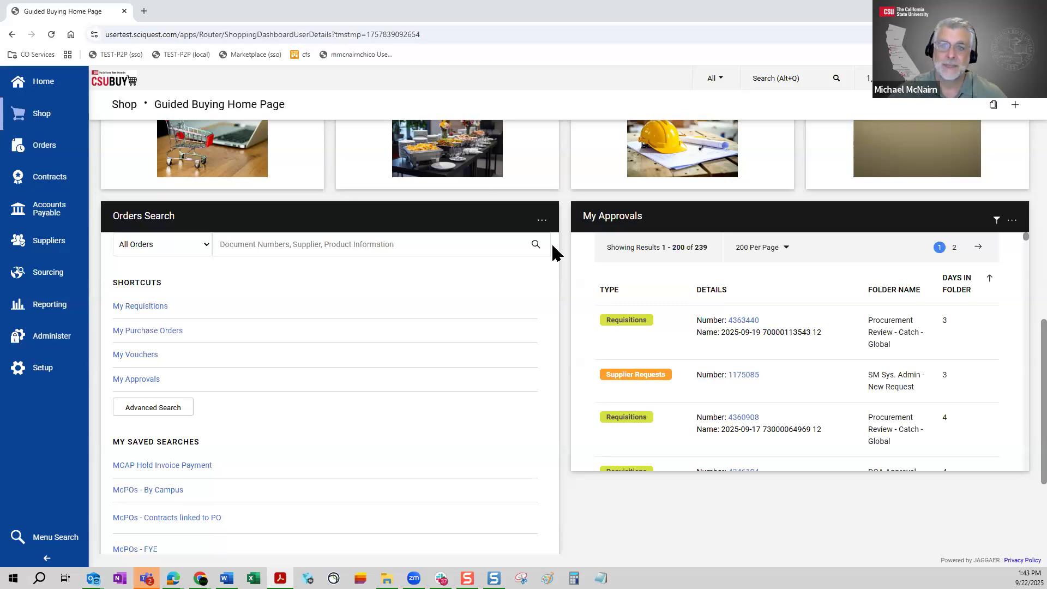
- Scroll back up to the organization message with office-hours details, quick links and shop search
scroll(1024, 199, "up", 7)
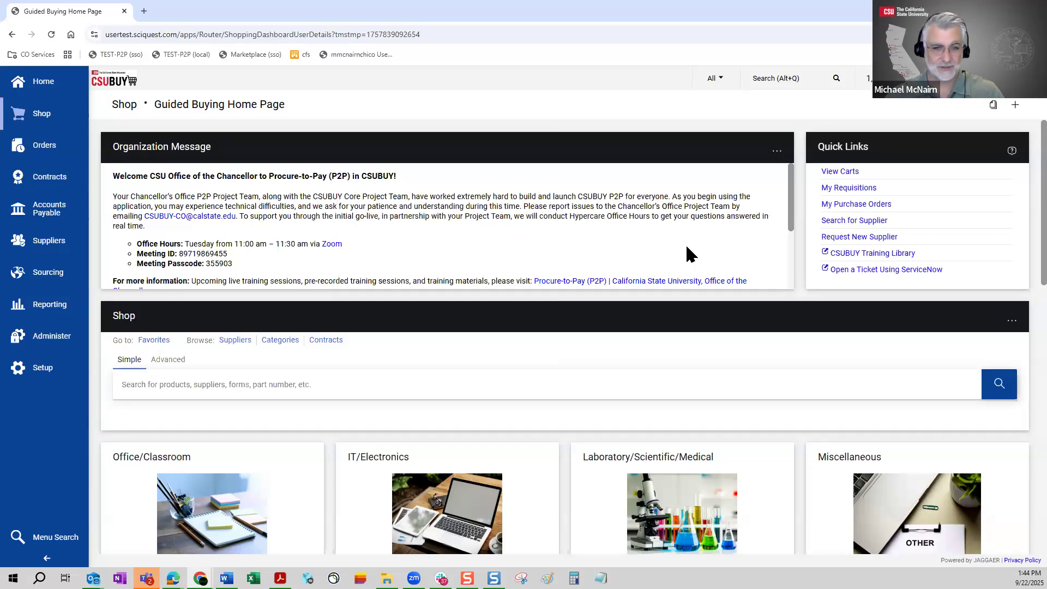
- Quick-search for 3784349 and open Requisition 3784349 from the results
left_click(797, 80)
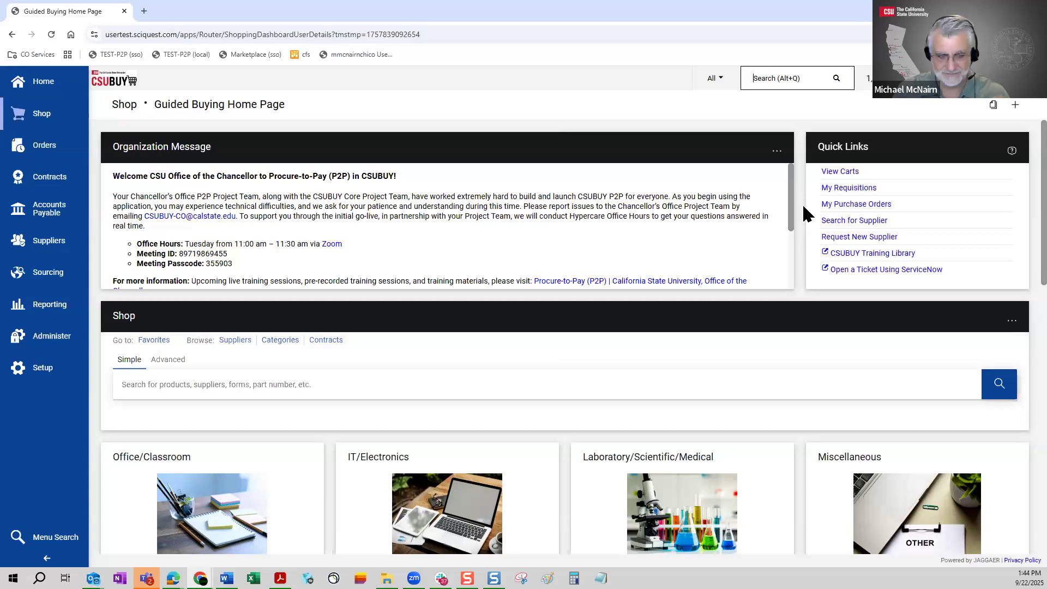
type("3784349")
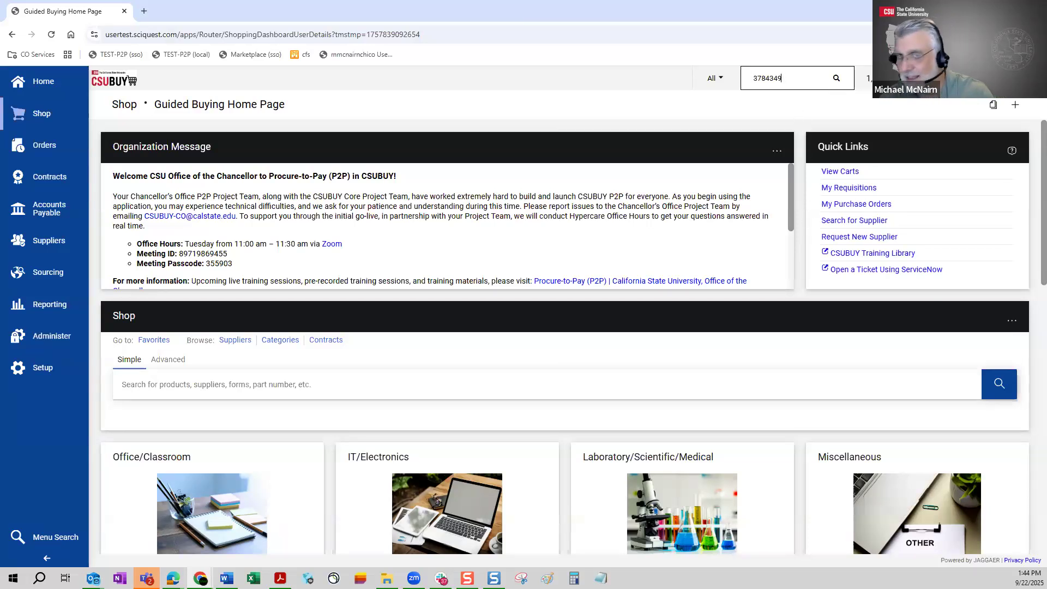
left_click(836, 78)
left_click(616, 141)
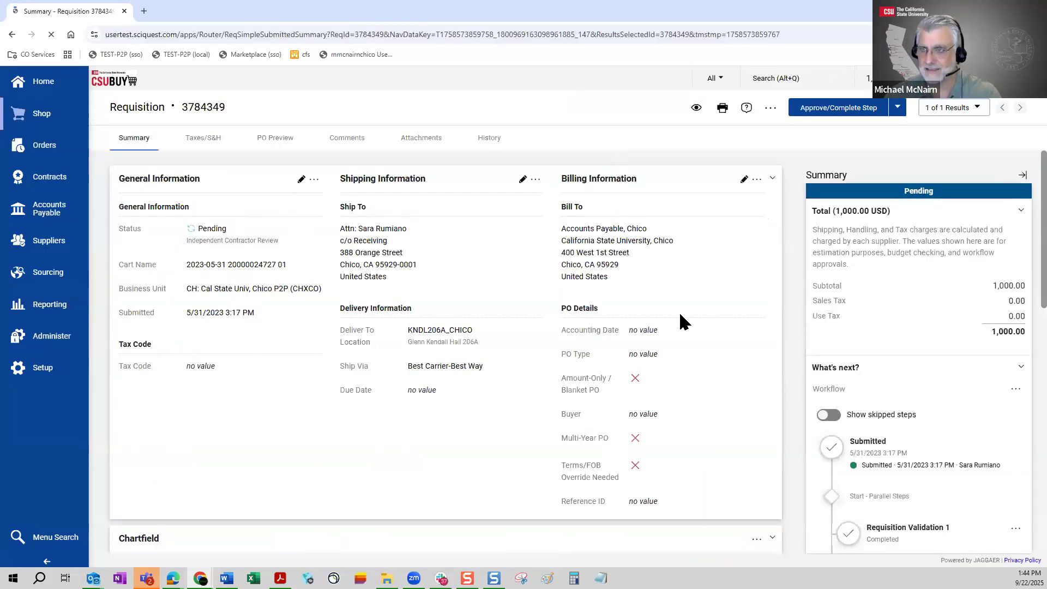
- Check 3784349's workflow actions and summary, then open the 1,000.00 USD line's Goods and Services Request form
left_click(898, 108)
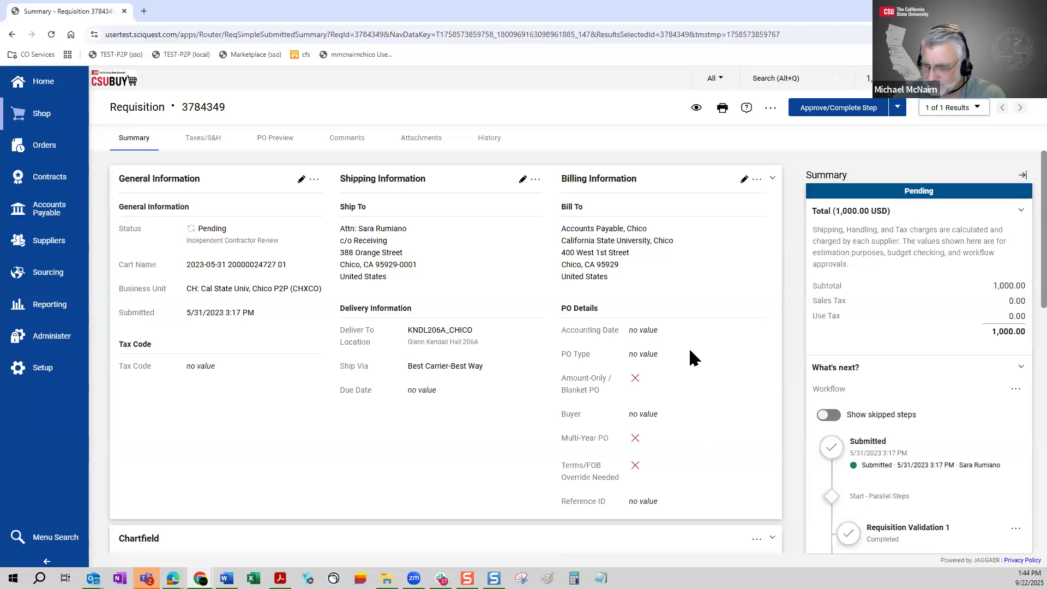
scroll(916, 297, "down", 1)
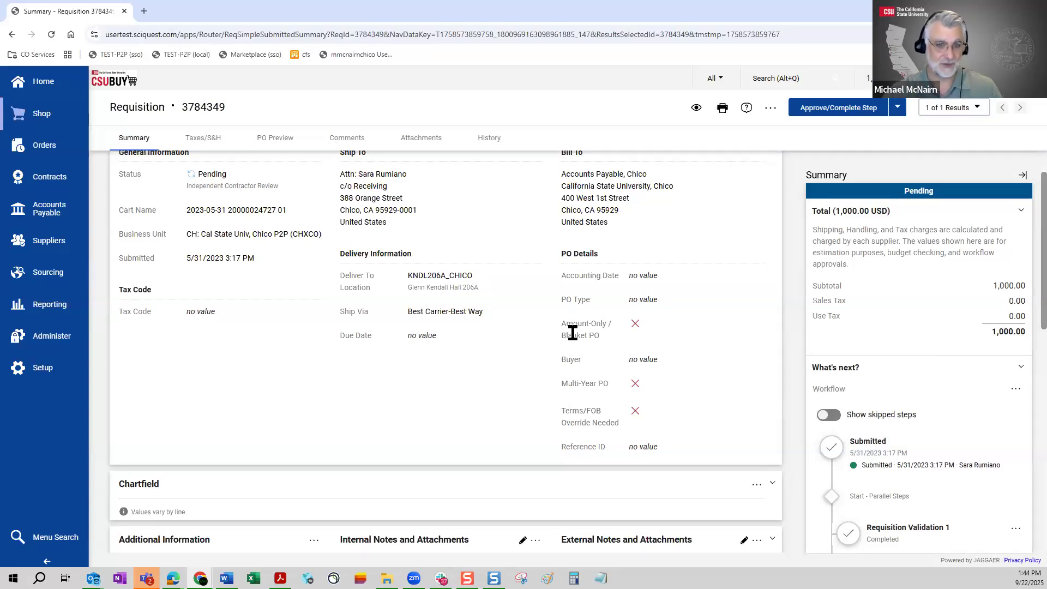
scroll(508, 358, "down", 7)
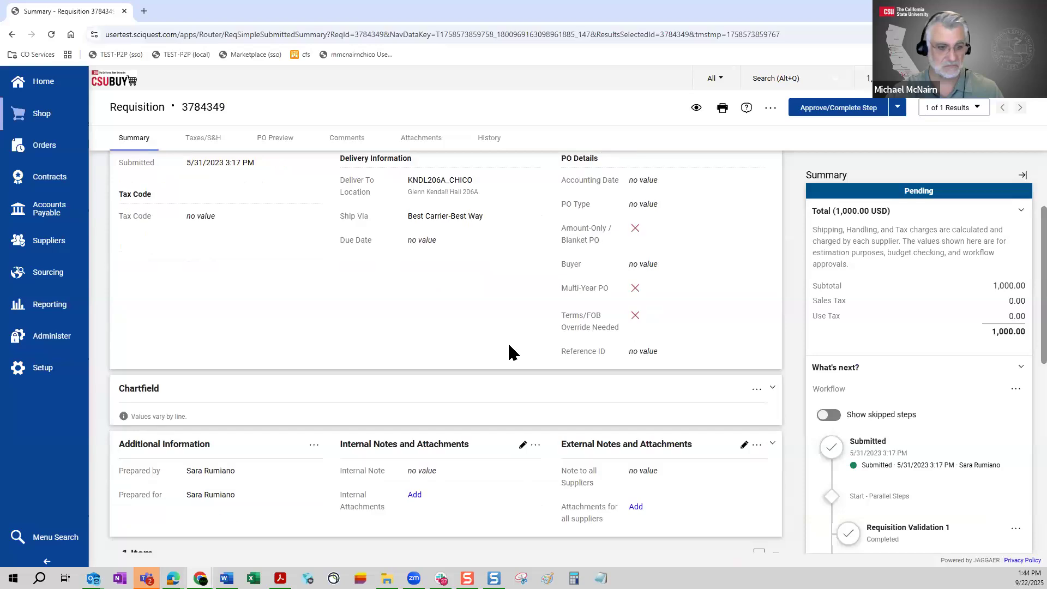
scroll(600, 376, "down", 1)
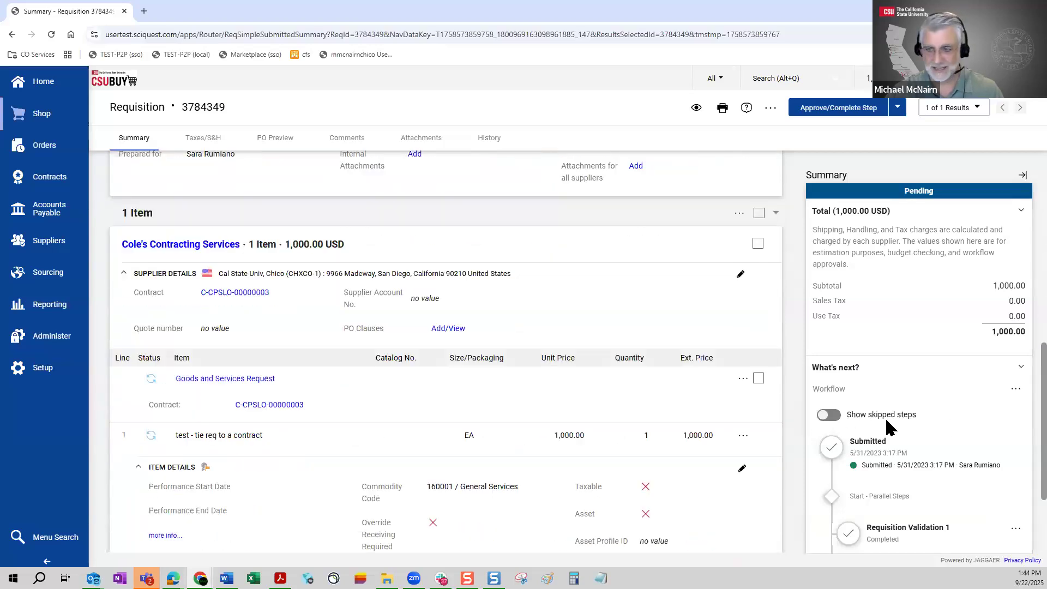
scroll(933, 398, "down", 2)
scroll(949, 380, "down", 3)
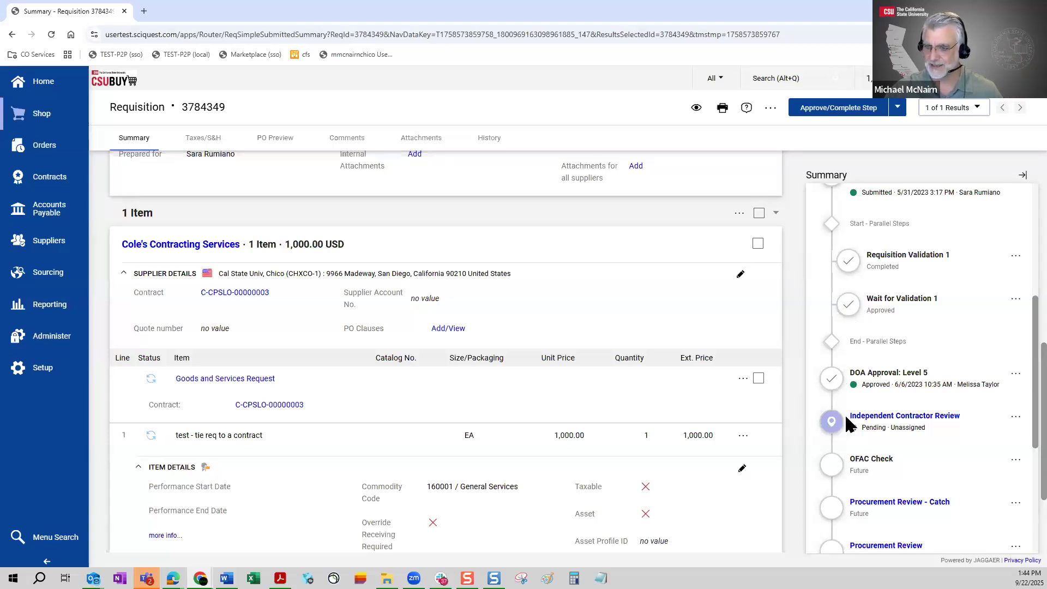
scroll(851, 442, "down", 2)
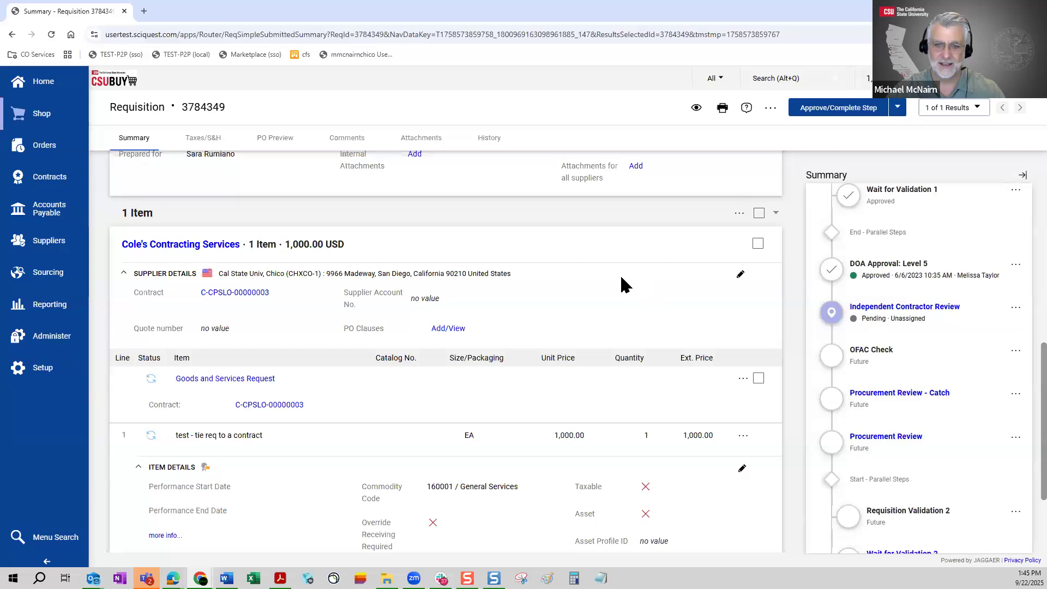
scroll(535, 289, "down", 1)
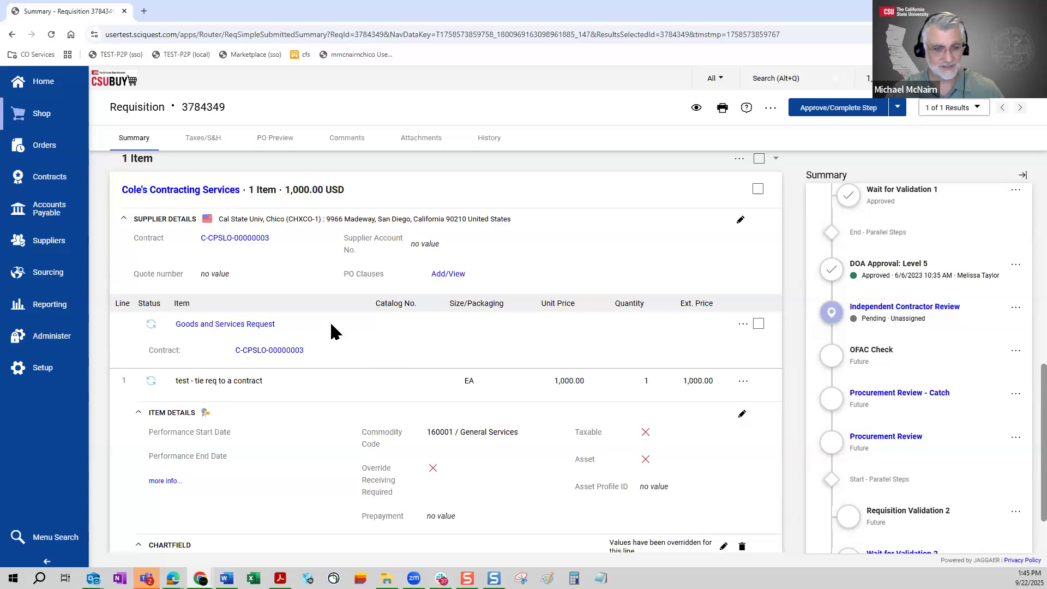
scroll(386, 450, "down", 1)
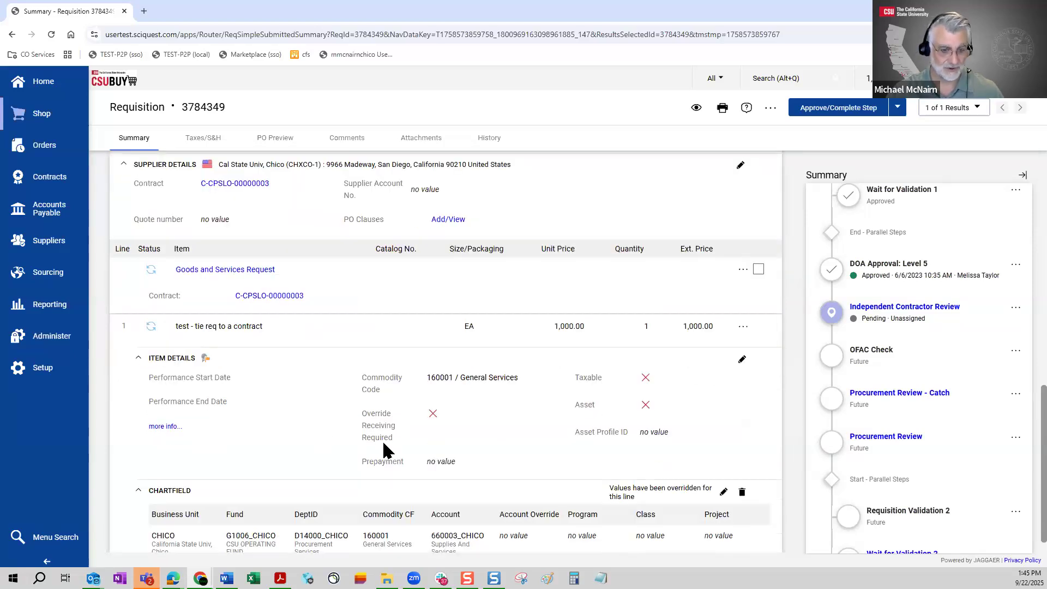
scroll(381, 439, "down", 1)
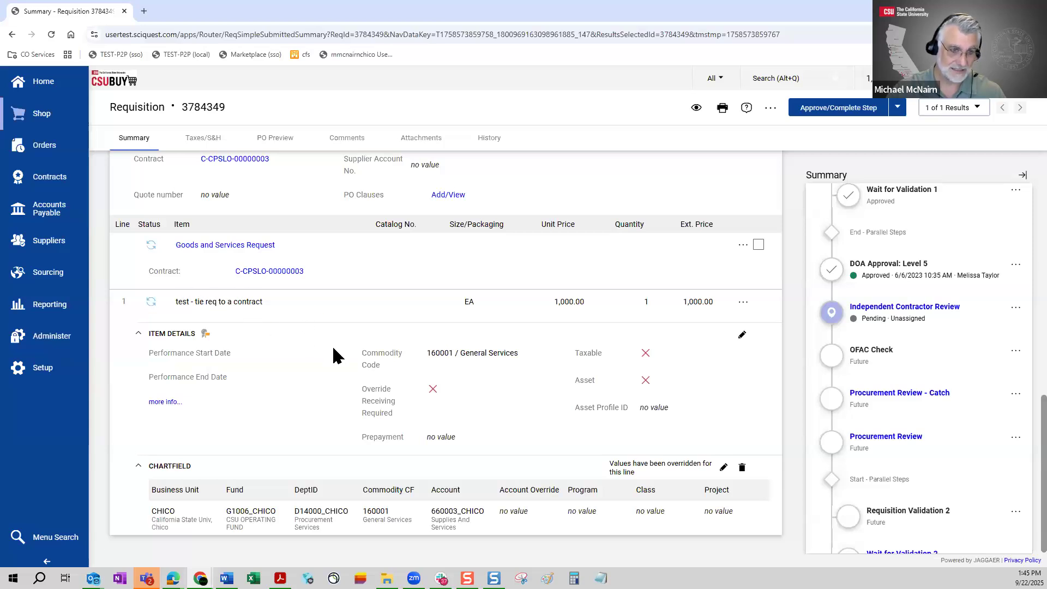
scroll(355, 362, "up", 1)
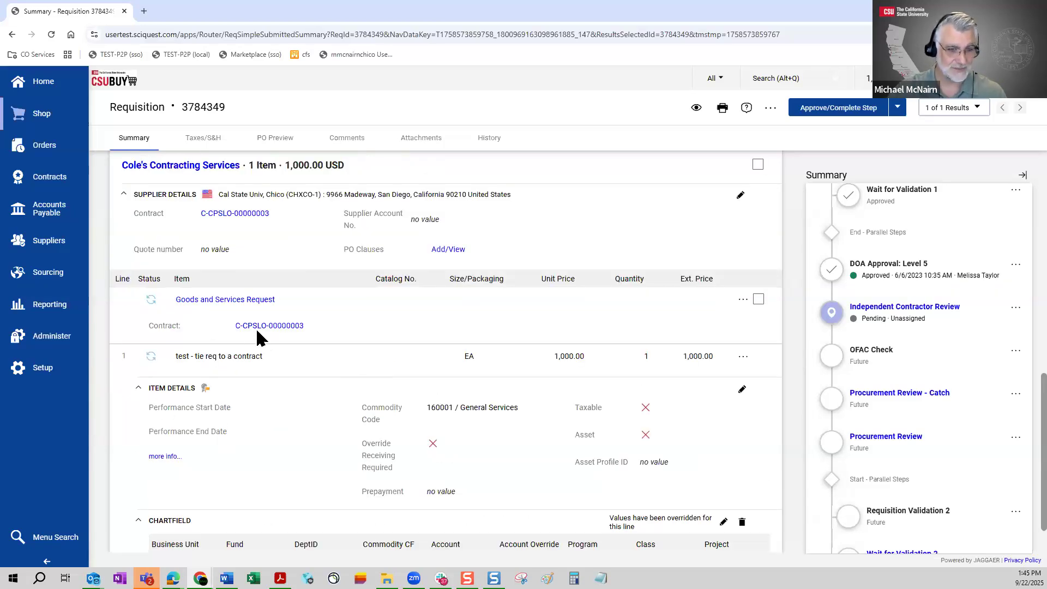
left_click(236, 300)
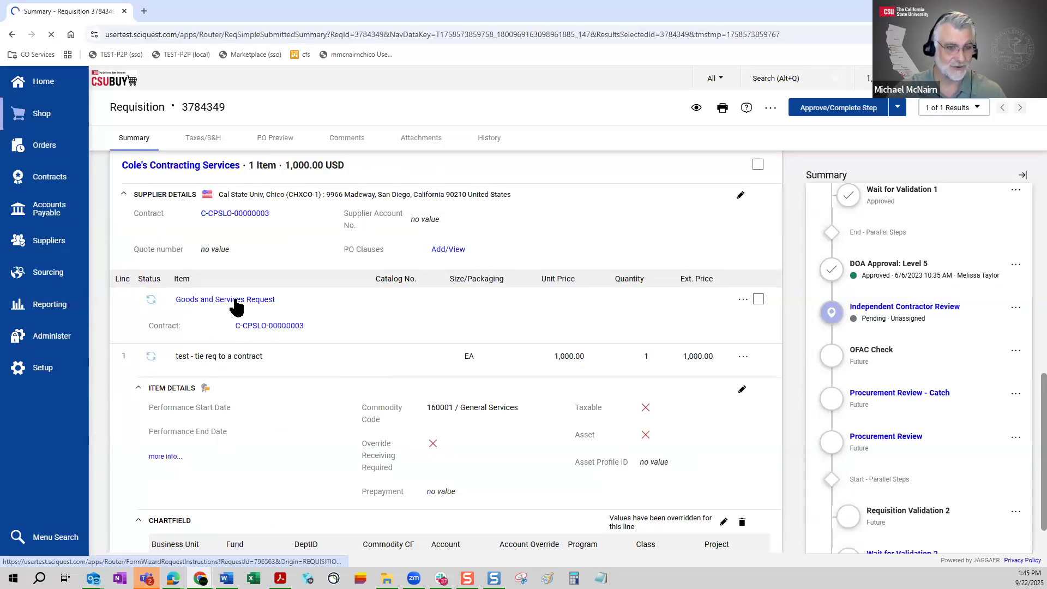
- View the form's General Information, Other Goods & Services and Cost Details pages, then return to requisition 3784349
left_click(159, 249)
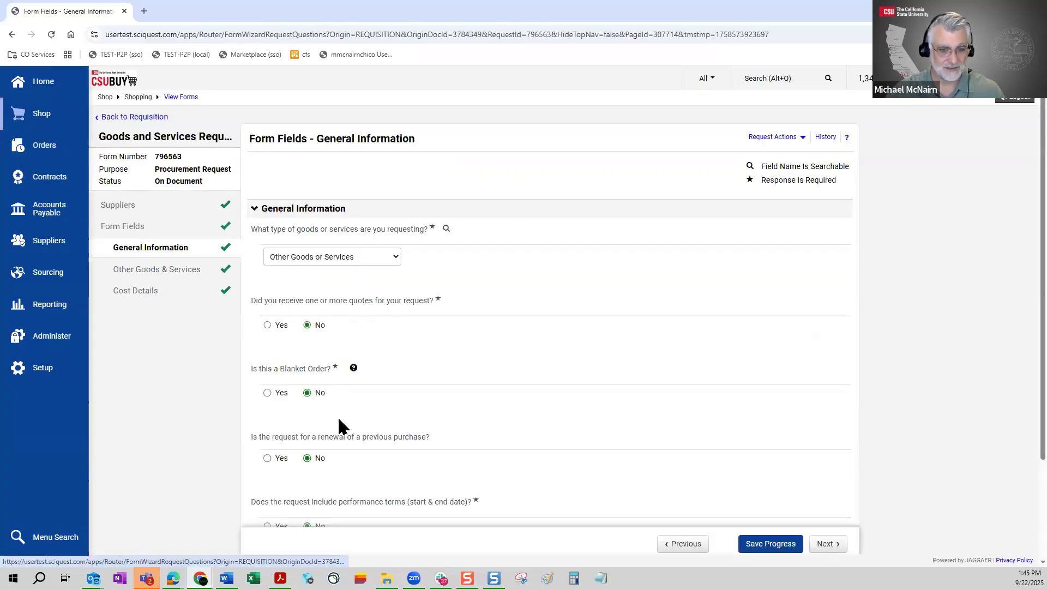
left_click(176, 272)
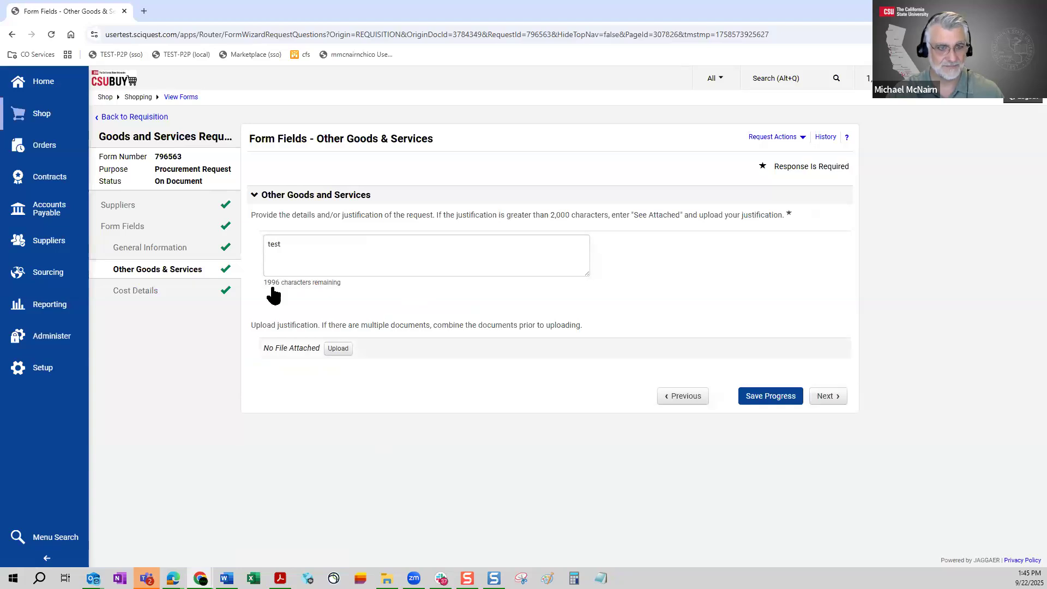
left_click(143, 294)
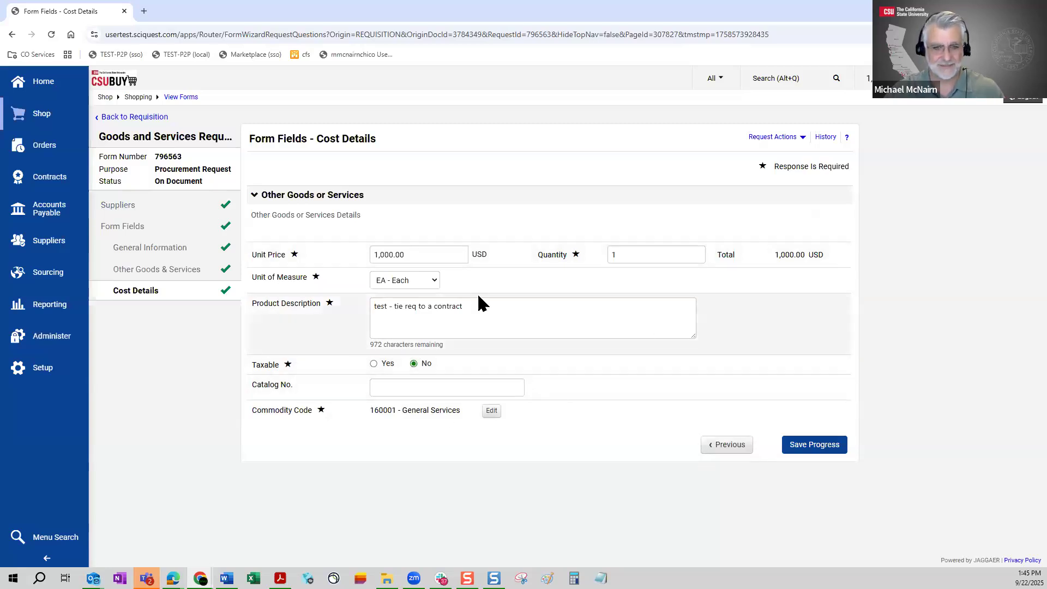
left_click(122, 118)
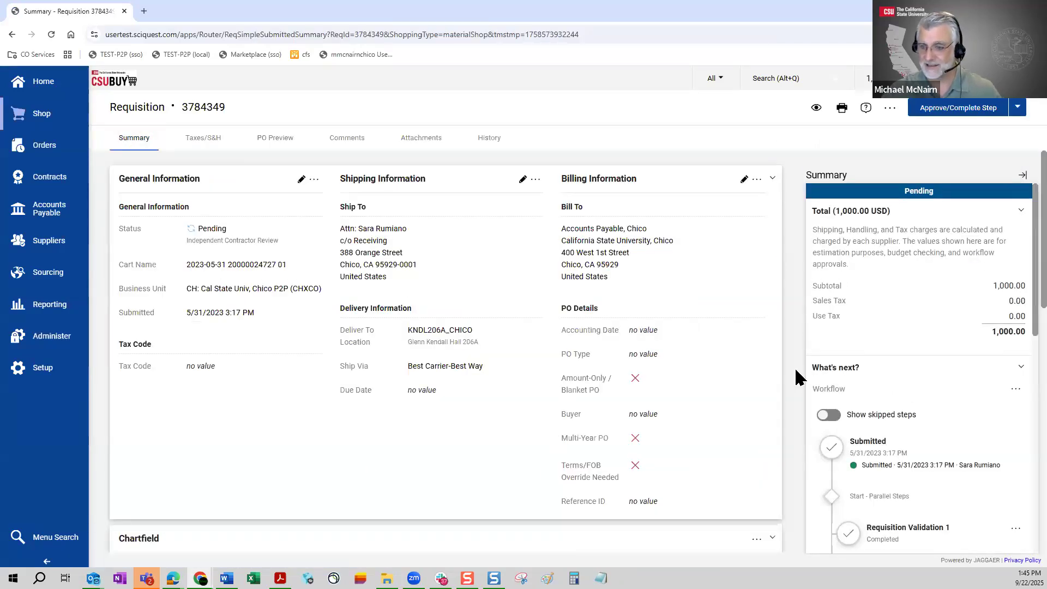
- Assign the Independent Contractor Review step to yourself via Assign & Further Actions
scroll(655, 352, "down", 2)
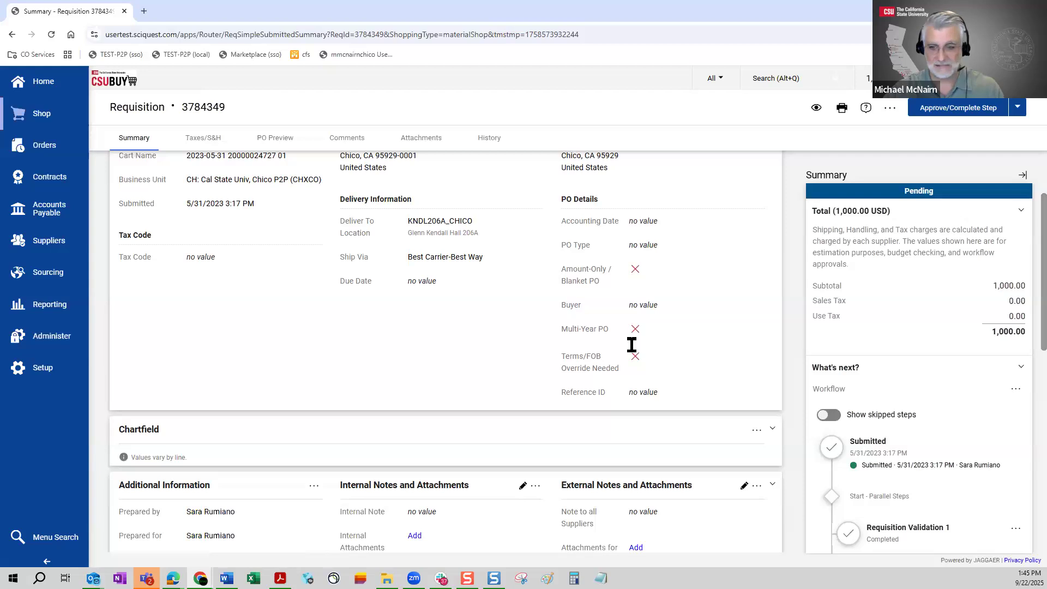
scroll(631, 349, "down", 3)
scroll(907, 365, "down", 3)
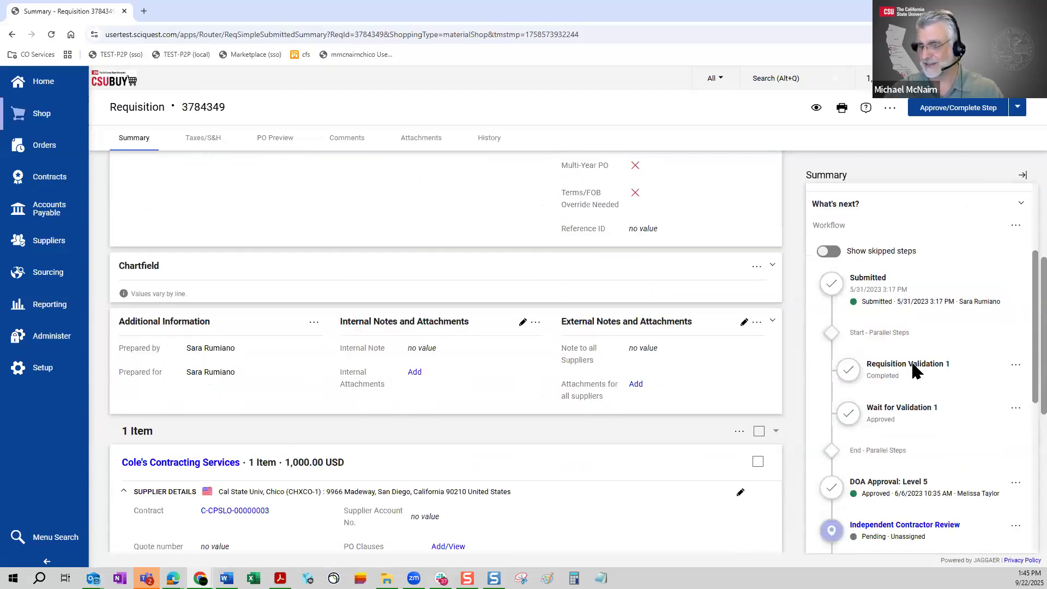
scroll(930, 312, "down", 1)
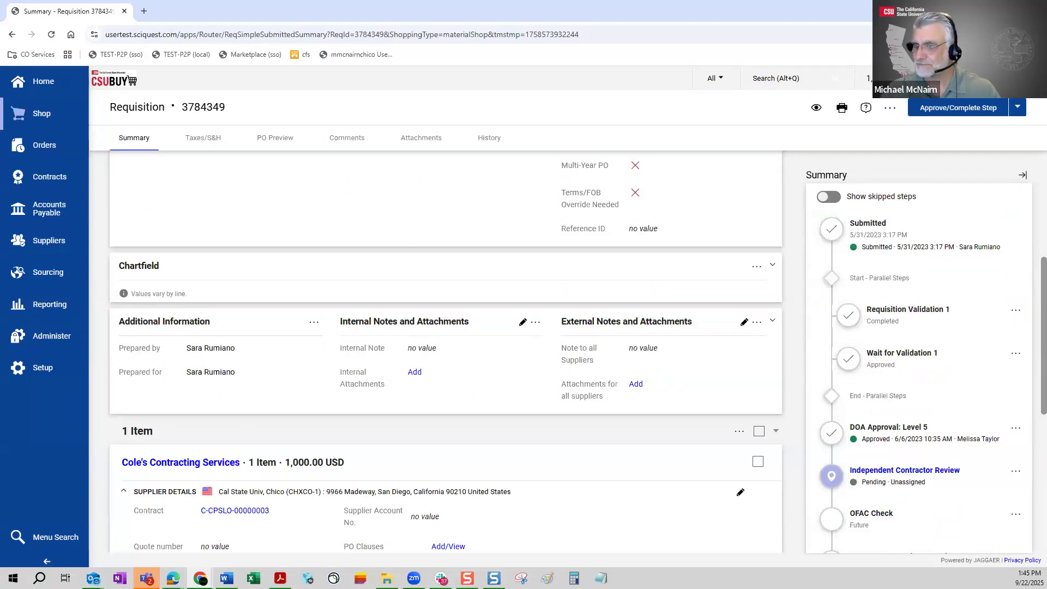
left_click(1019, 109)
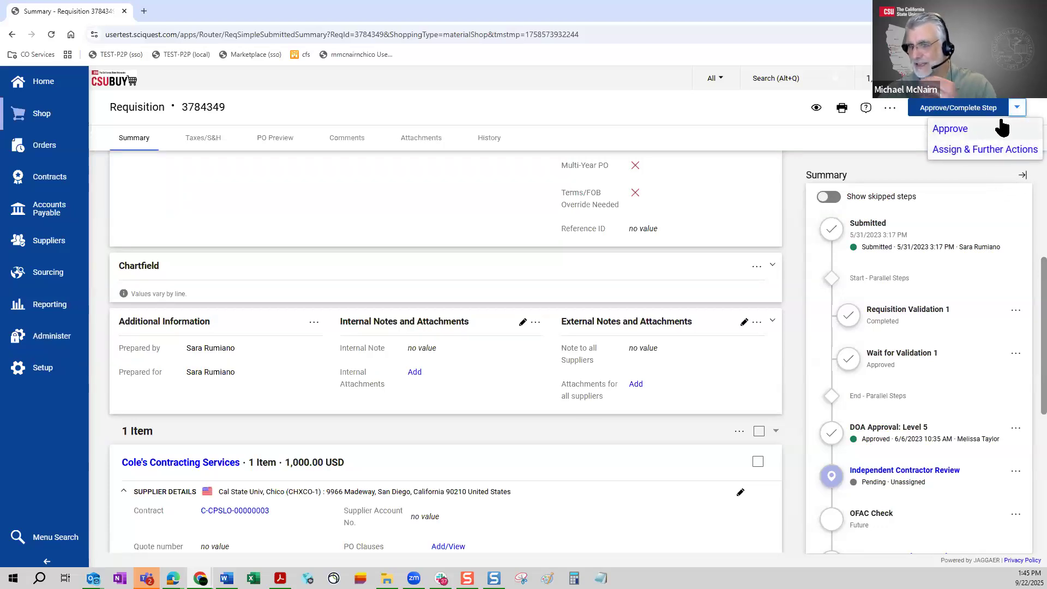
left_click(1020, 110)
left_click(1019, 108)
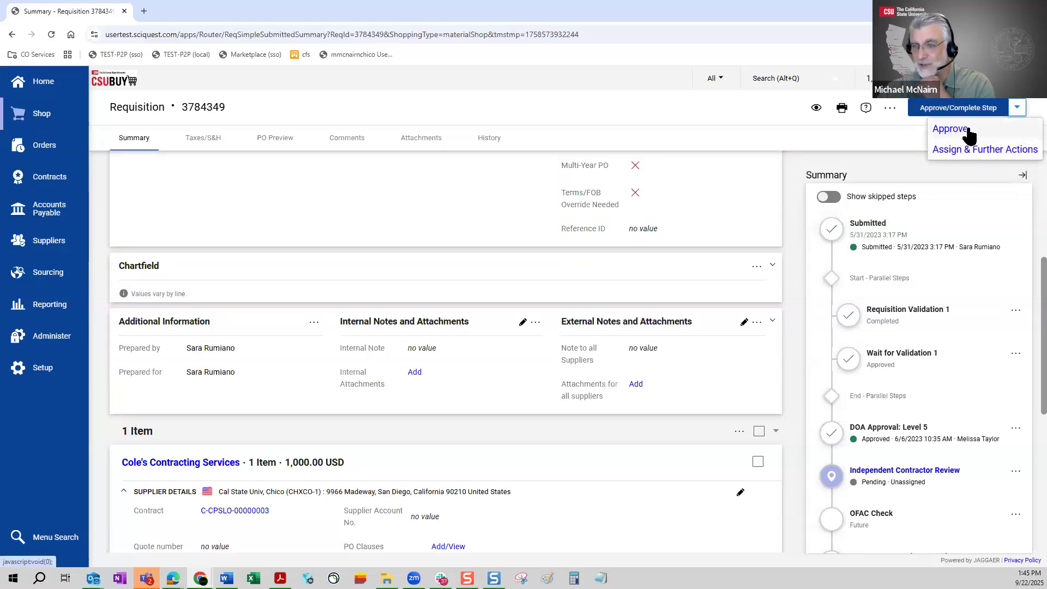
left_click(988, 157)
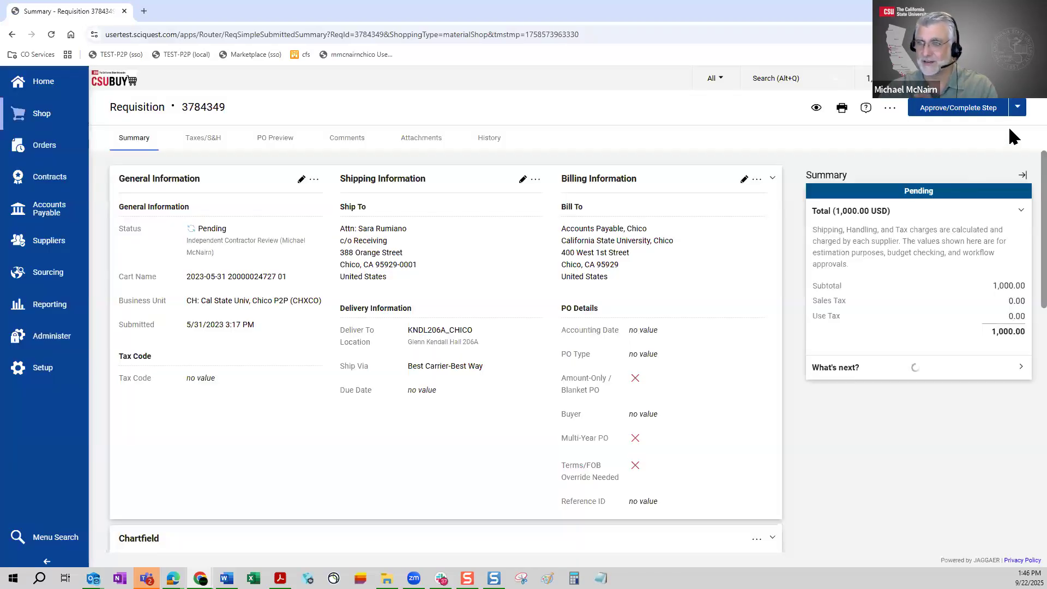
- Expand Independent Contractor Review to confirm you're its assigned approver, with OFAC Check next, then open Approve/Complete Step actions
left_click(1019, 112)
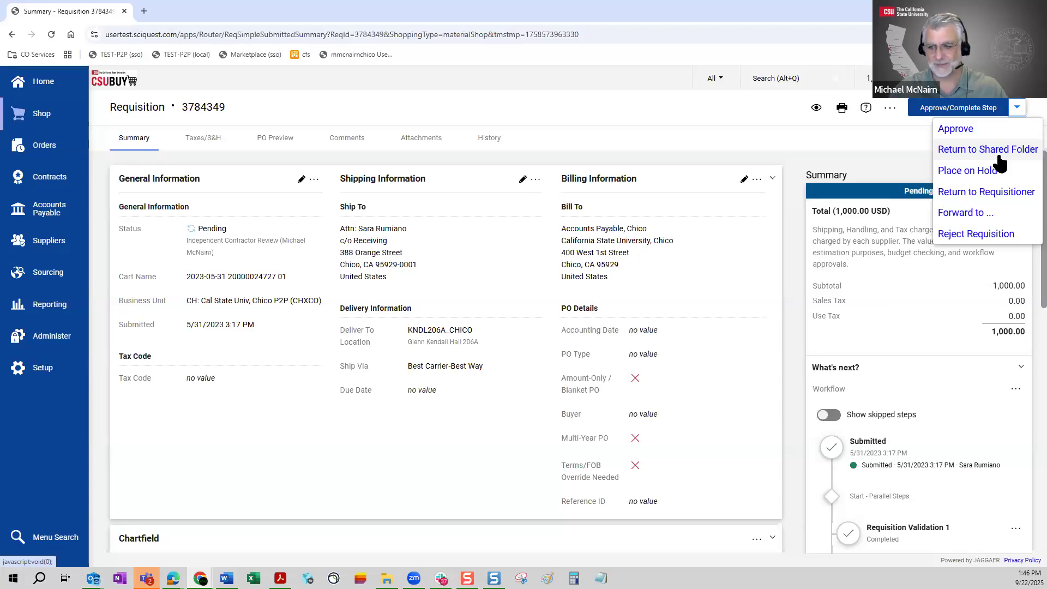
left_click(787, 271)
scroll(895, 361, "down", 5)
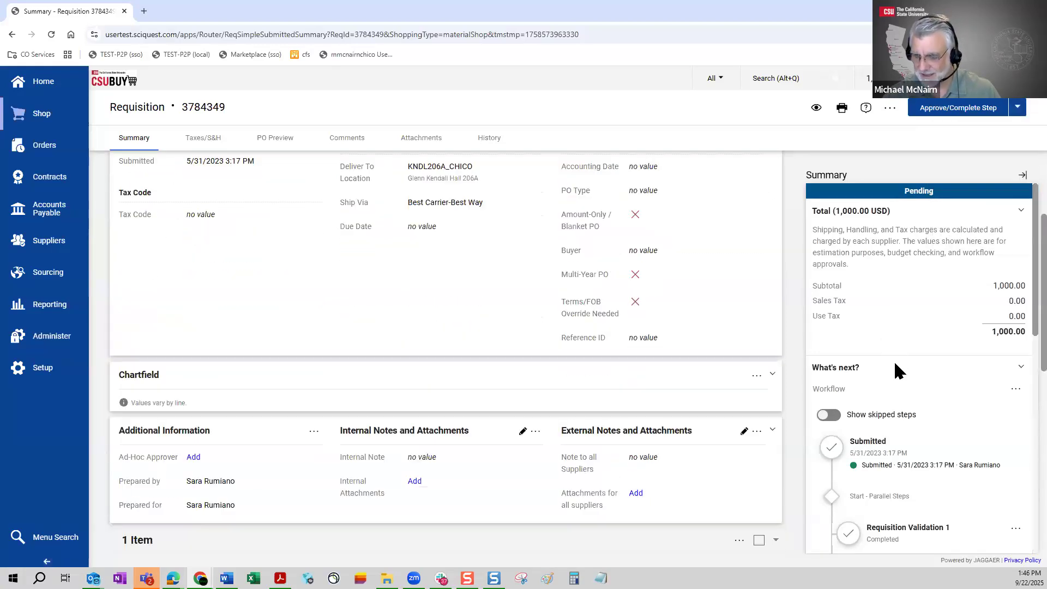
scroll(906, 387, "down", 4)
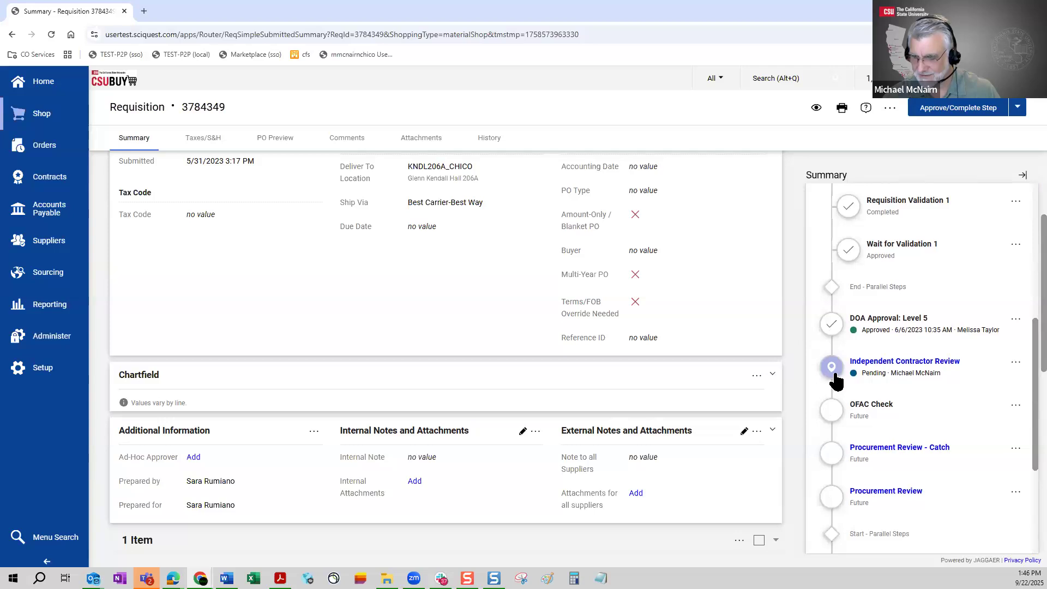
left_click(833, 377)
scroll(960, 436, "down", 3)
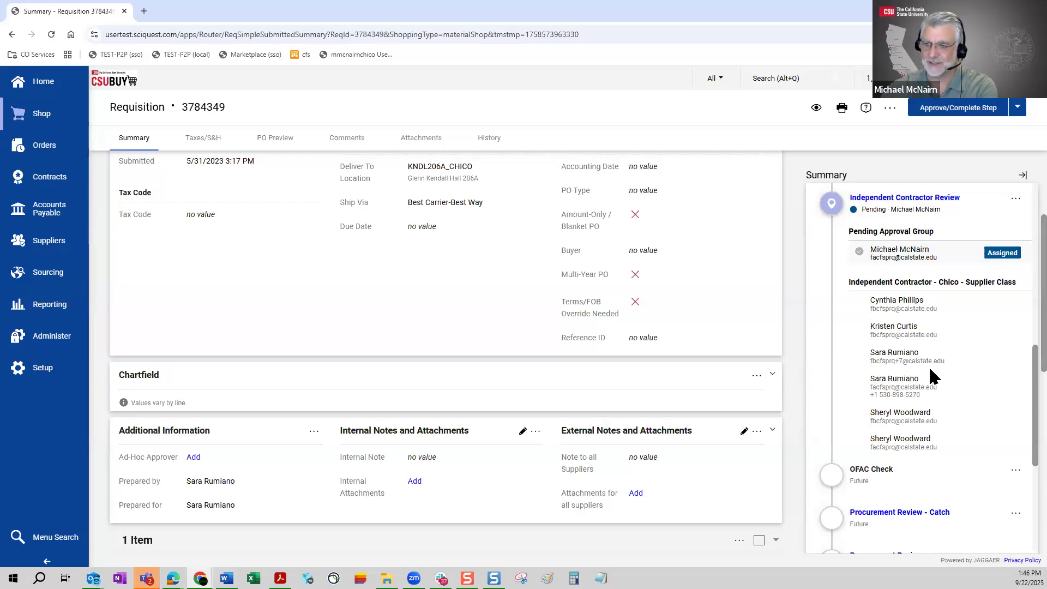
scroll(952, 280, "up", 10)
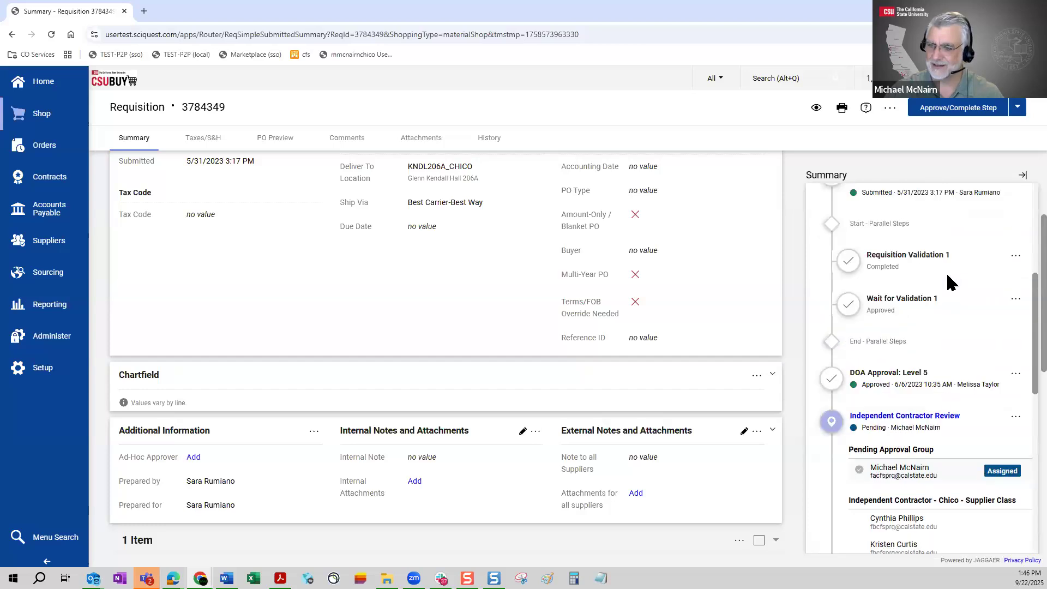
left_click(1018, 109)
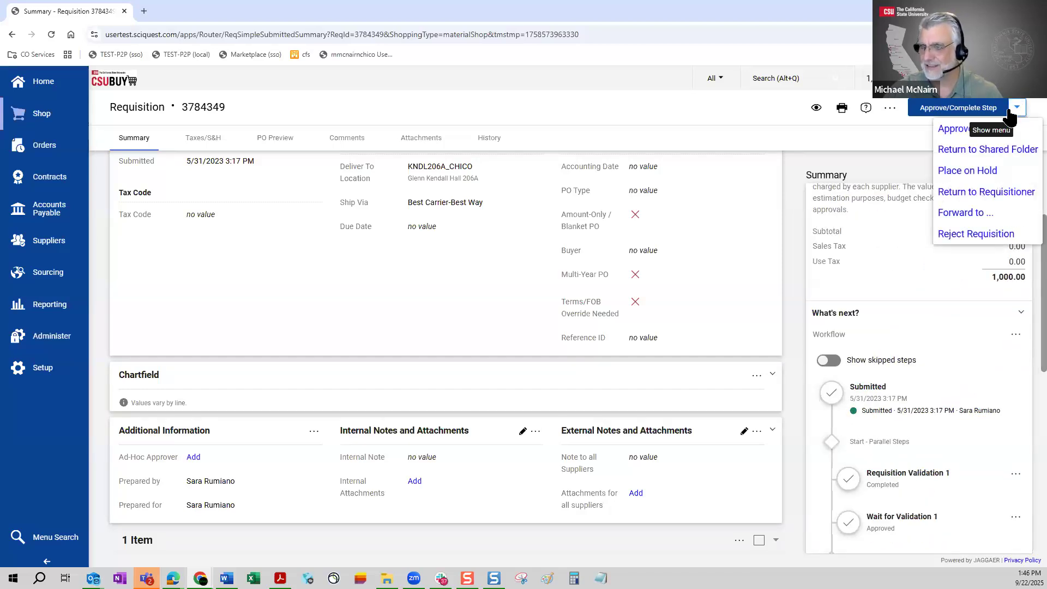
- Return the review step to the shared folder, then reopen requisition 3784349 via quick search
left_click(1006, 158)
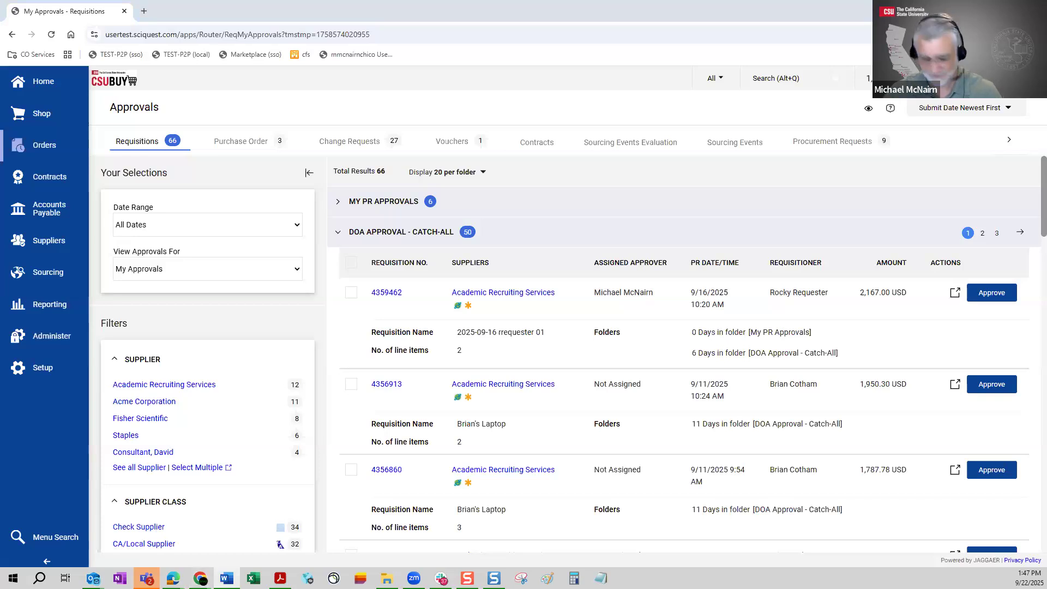
left_click(801, 78)
type("3784349")
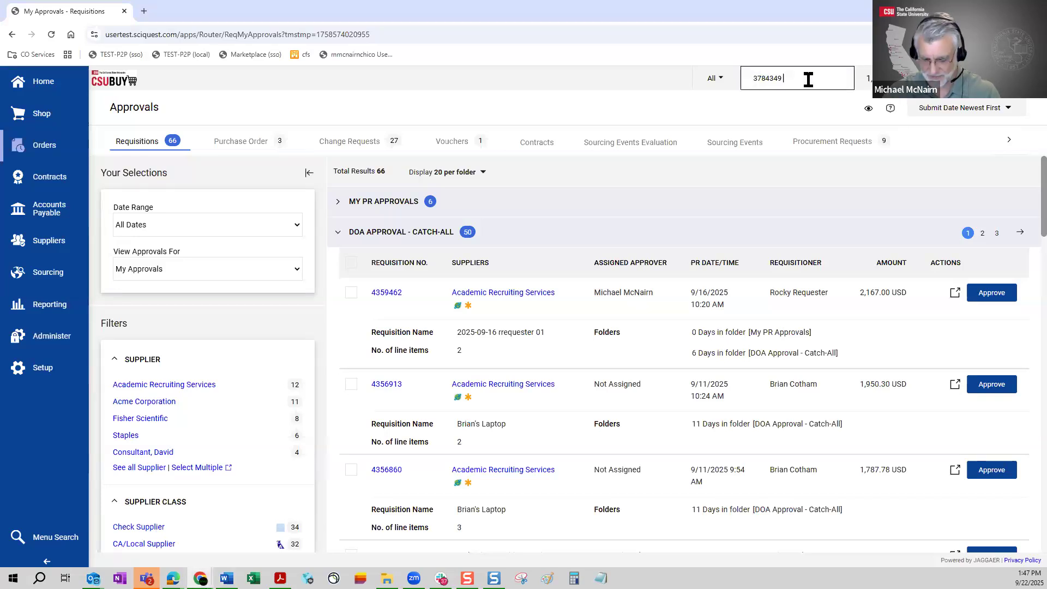
left_click(642, 141)
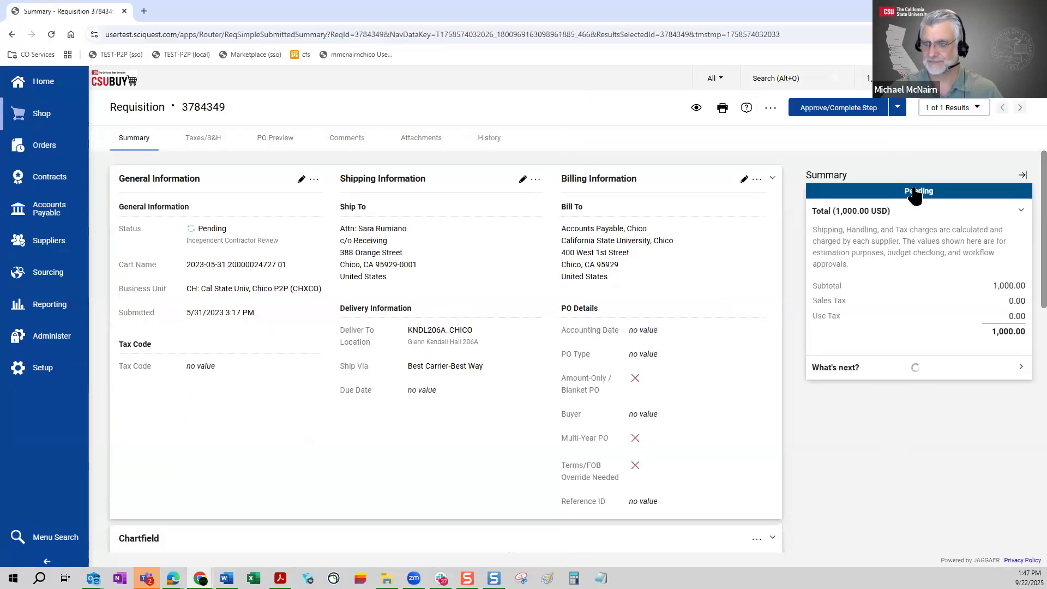
- Expand What's next and reassign requisition 3784349's Independent Contractor Review step to yourself
left_click(919, 367)
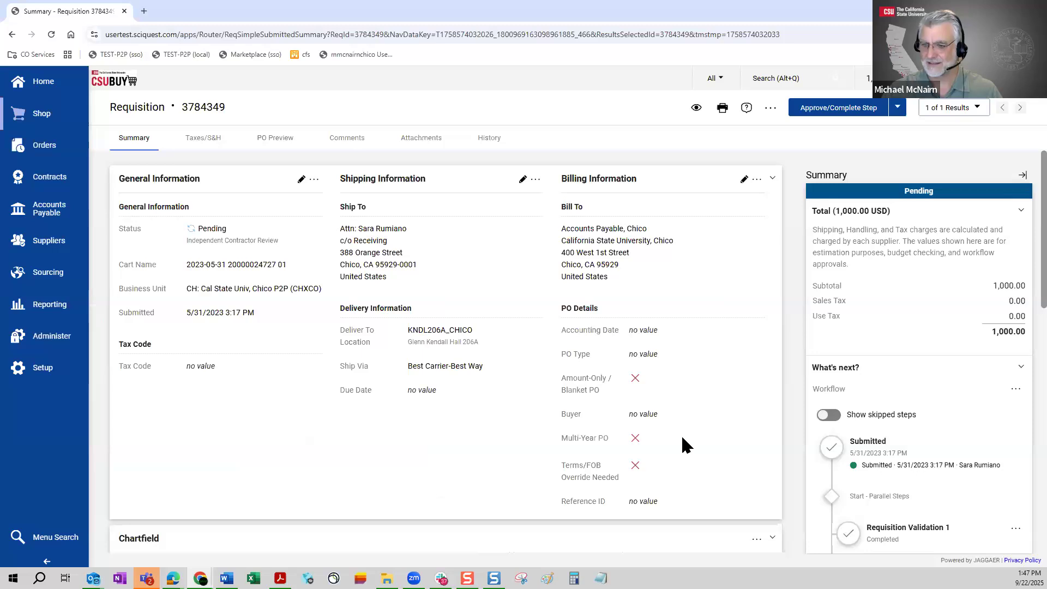
scroll(682, 436, "down", 2)
scroll(935, 416, "down", 7)
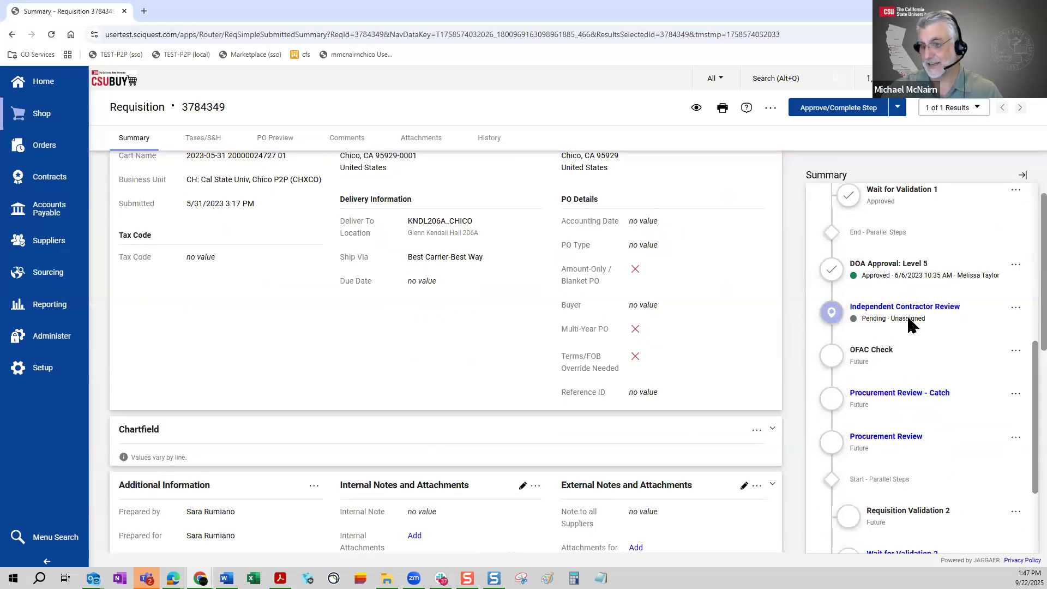
left_click(898, 107)
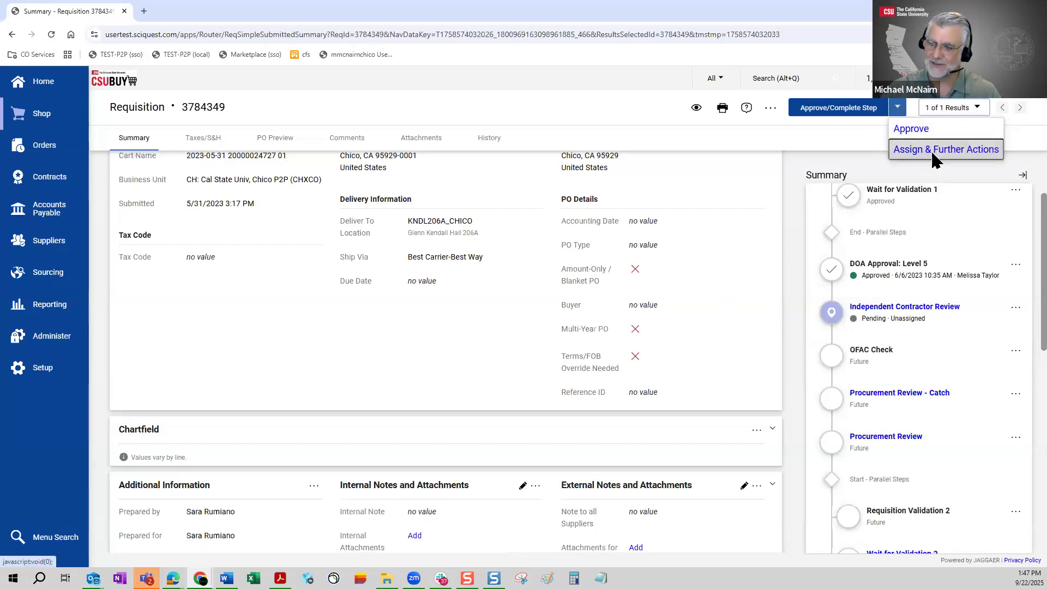
left_click(934, 151)
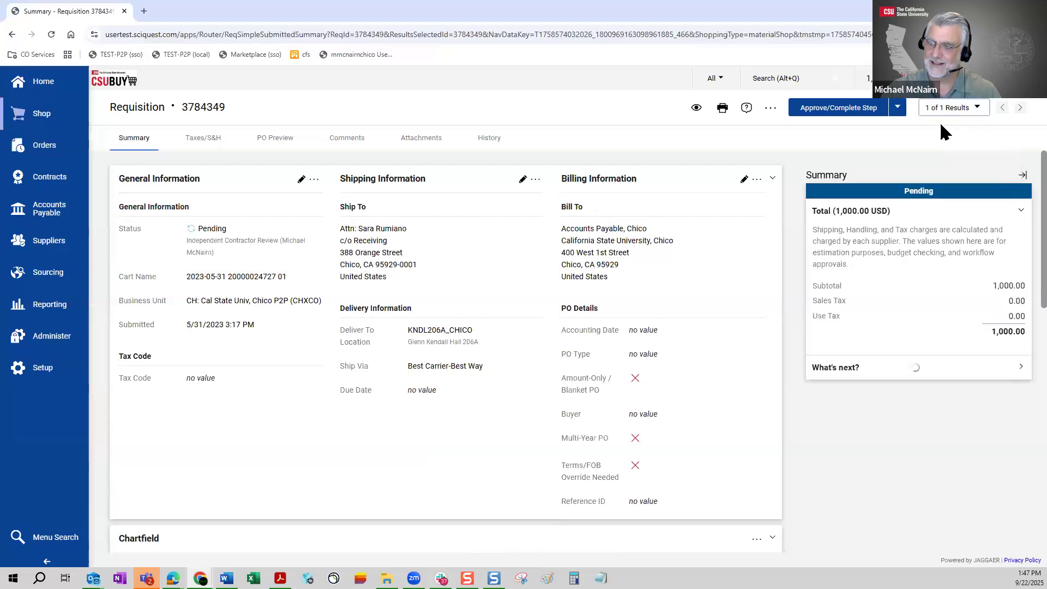
left_click(897, 109)
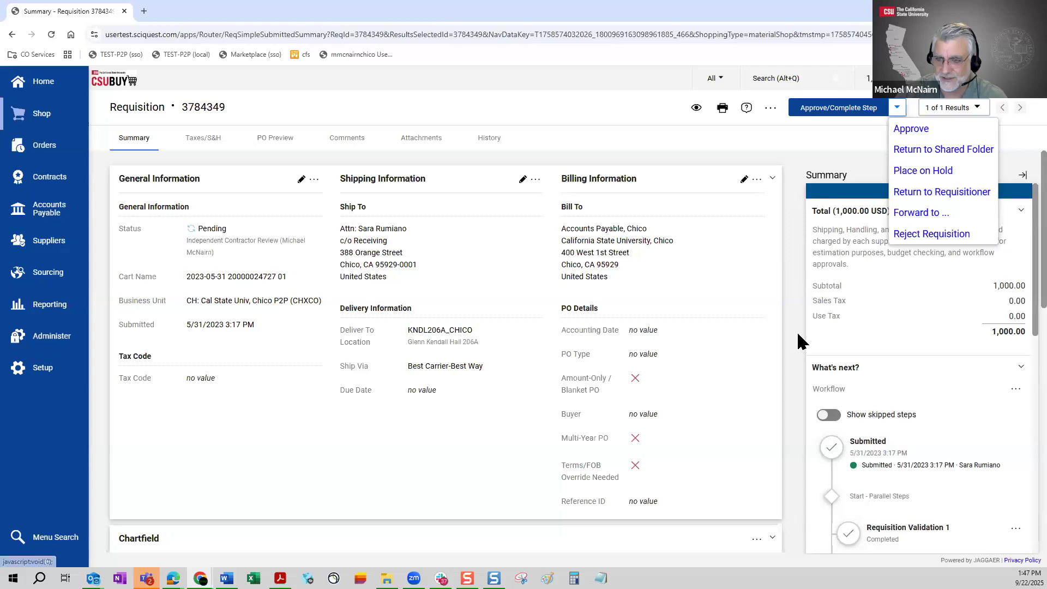
left_click(818, 344)
scroll(873, 392, "down", 2)
scroll(900, 455, "down", 2)
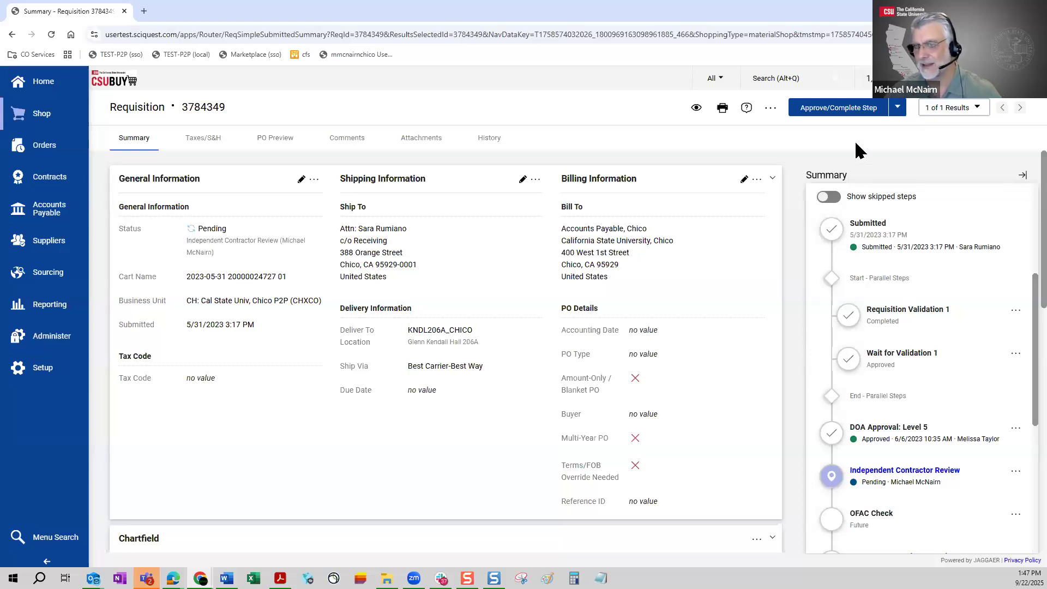
- Show the Approve, Return to Shared Folder, Place on Hold, Forward to and Reject actions
left_click(899, 109)
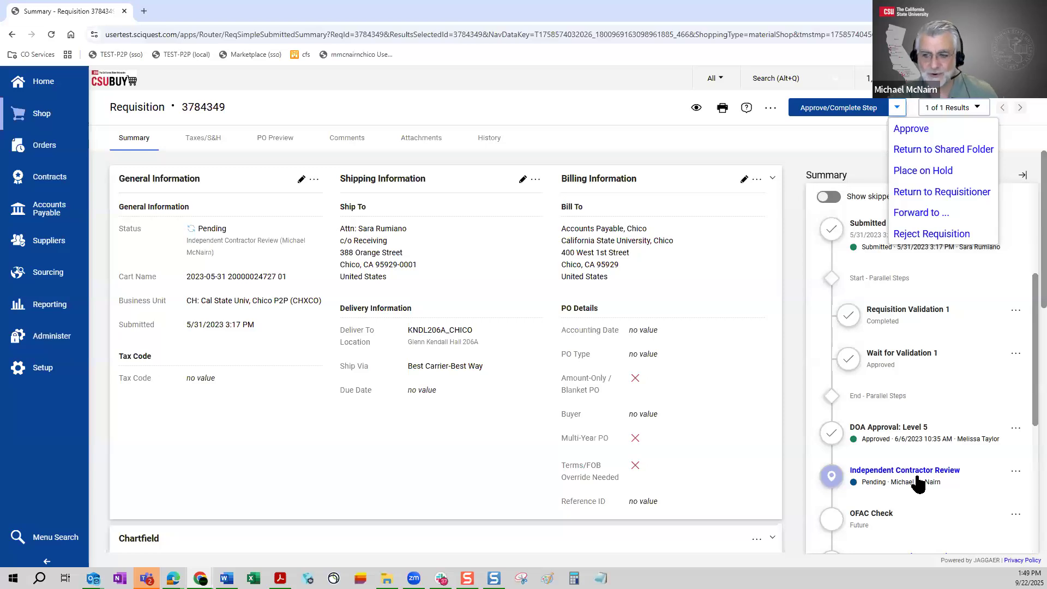
left_click(865, 492)
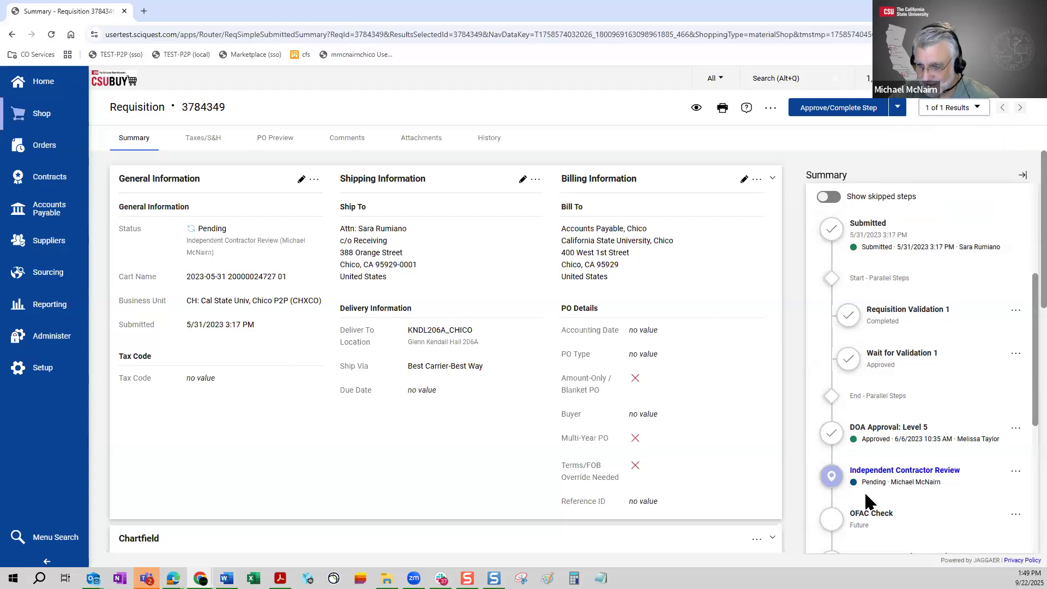
left_click(833, 477)
scroll(893, 447, "down", 5)
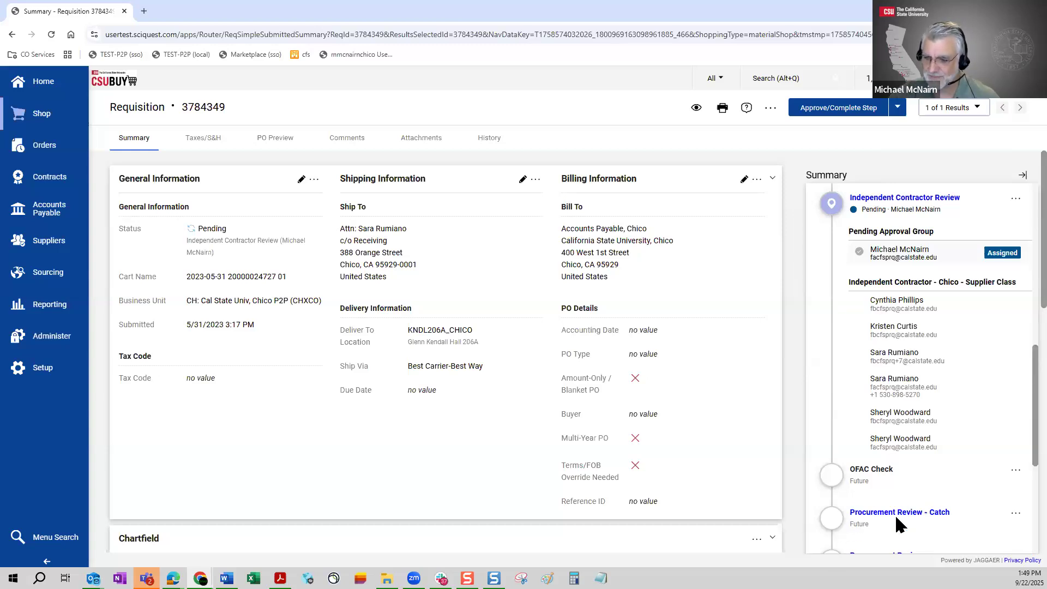
scroll(920, 382, "up", 2)
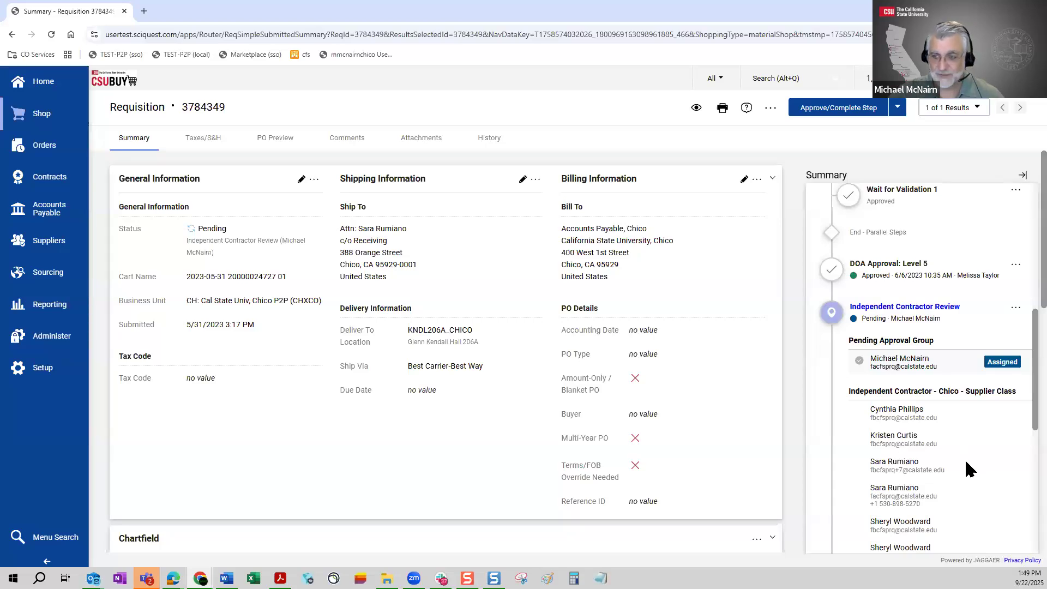
scroll(939, 445, "down", 2)
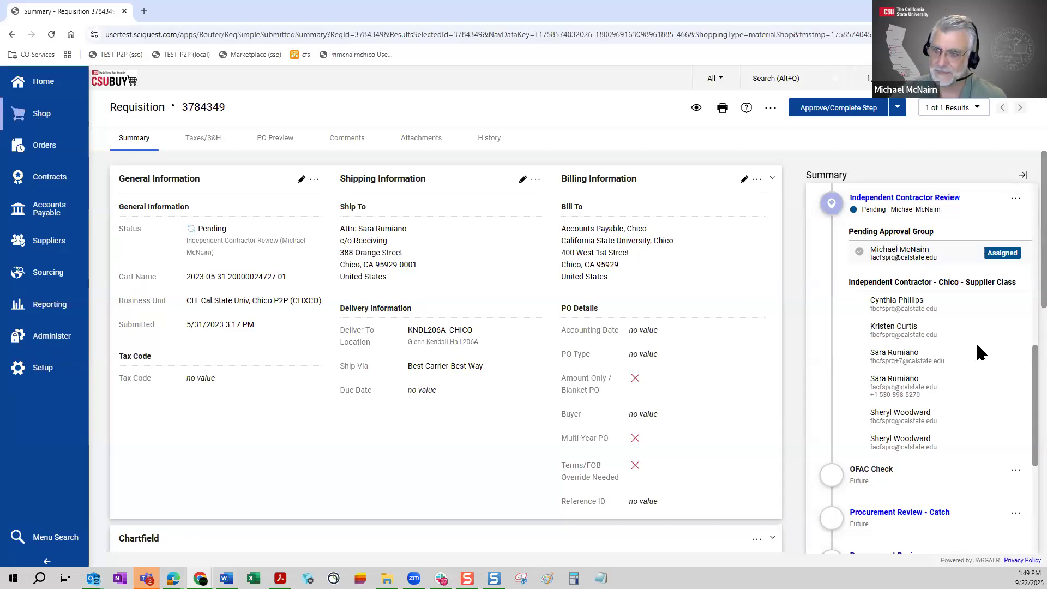
scroll(977, 345, "up", 1)
scroll(919, 331, "down", 1)
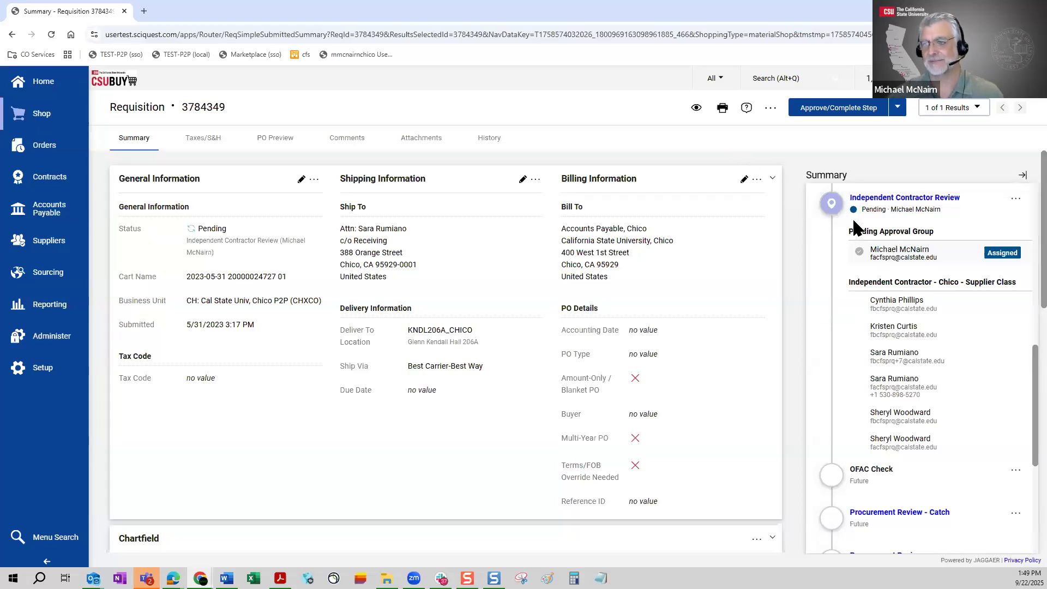
scroll(863, 311, "up", 1)
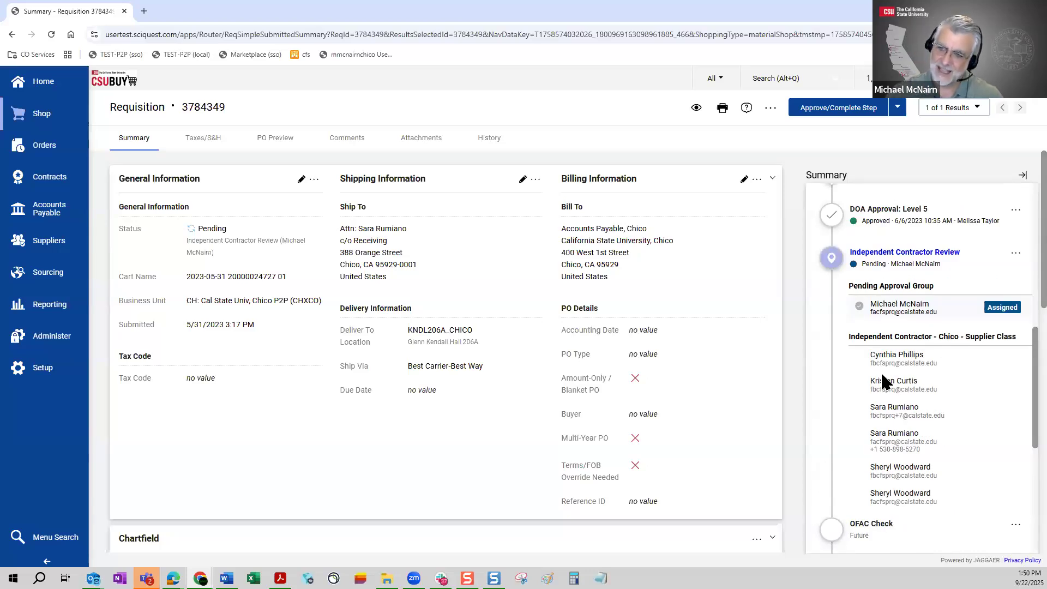
scroll(883, 381, "up", 6)
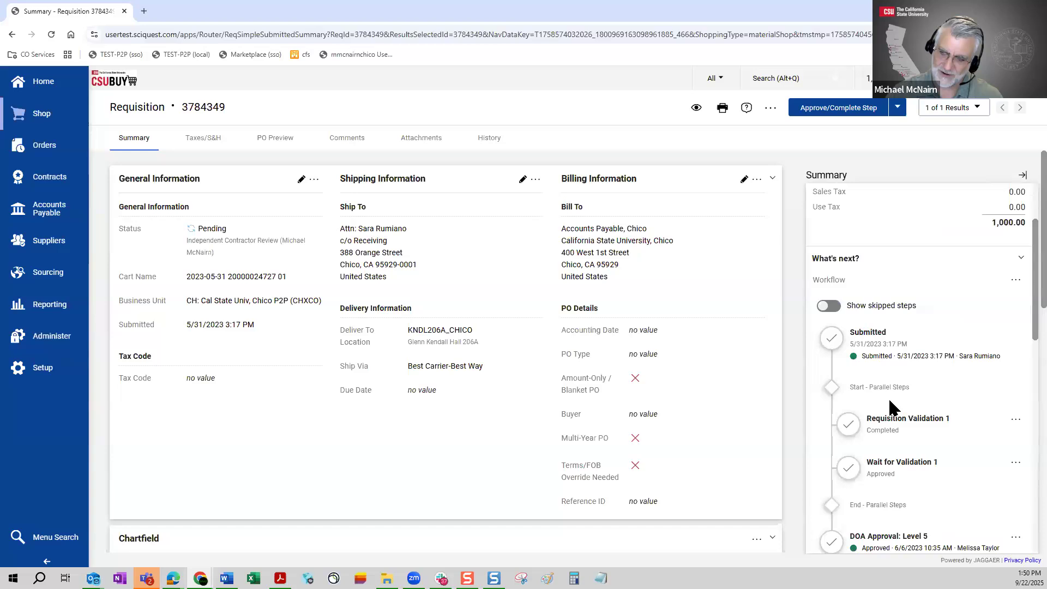
scroll(890, 407, "down", 1)
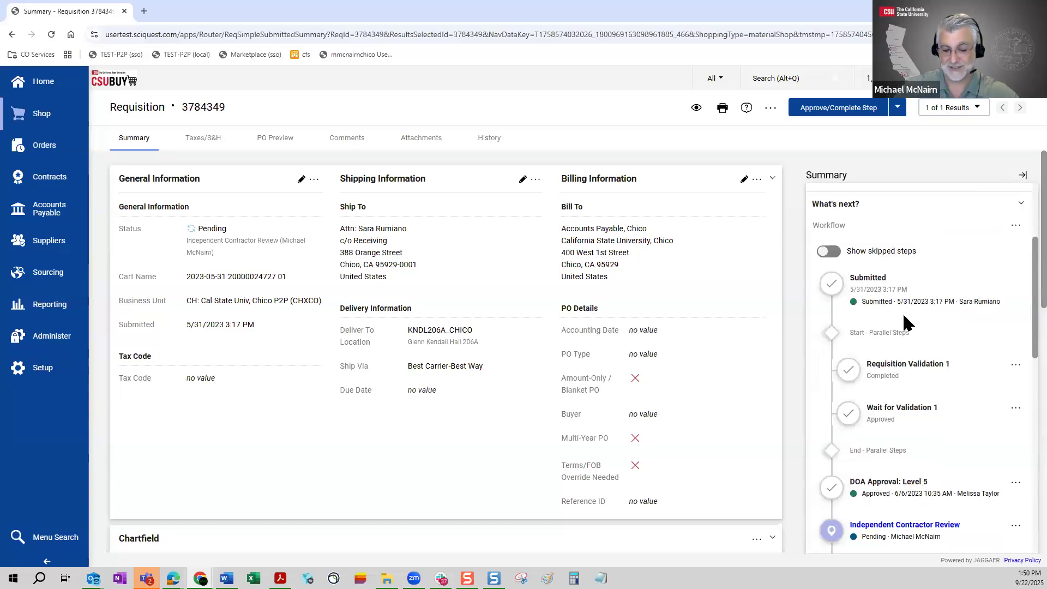
scroll(879, 281, "down", 1)
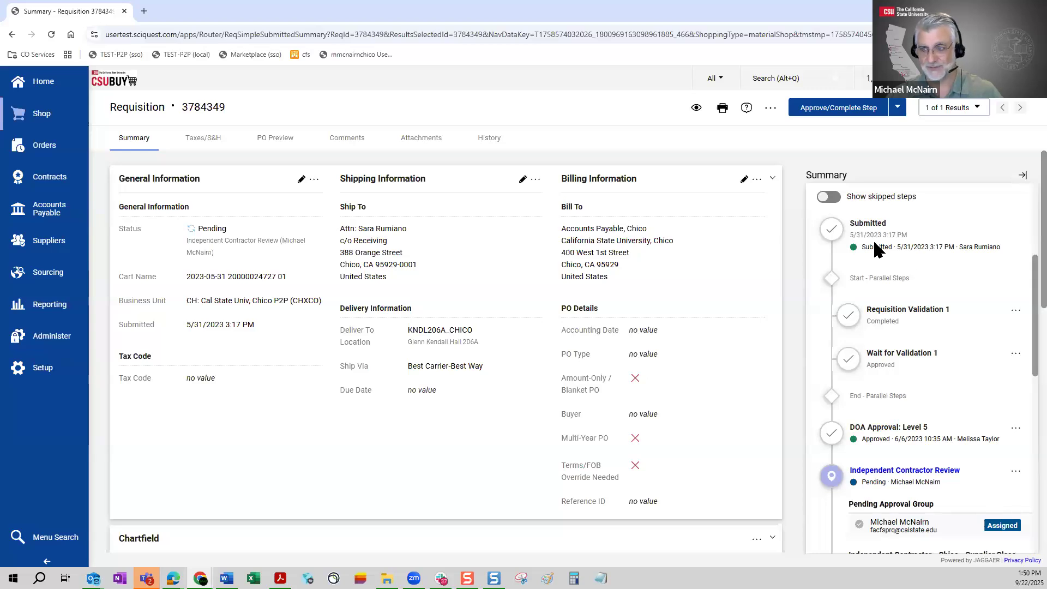
scroll(888, 216, "down", 1)
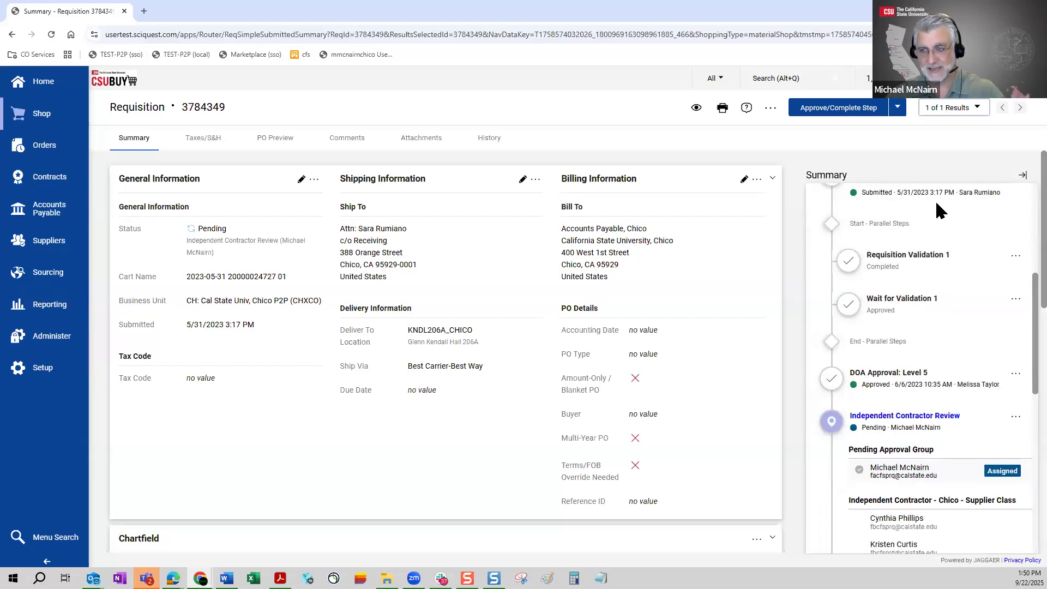
scroll(906, 470, "down", 2)
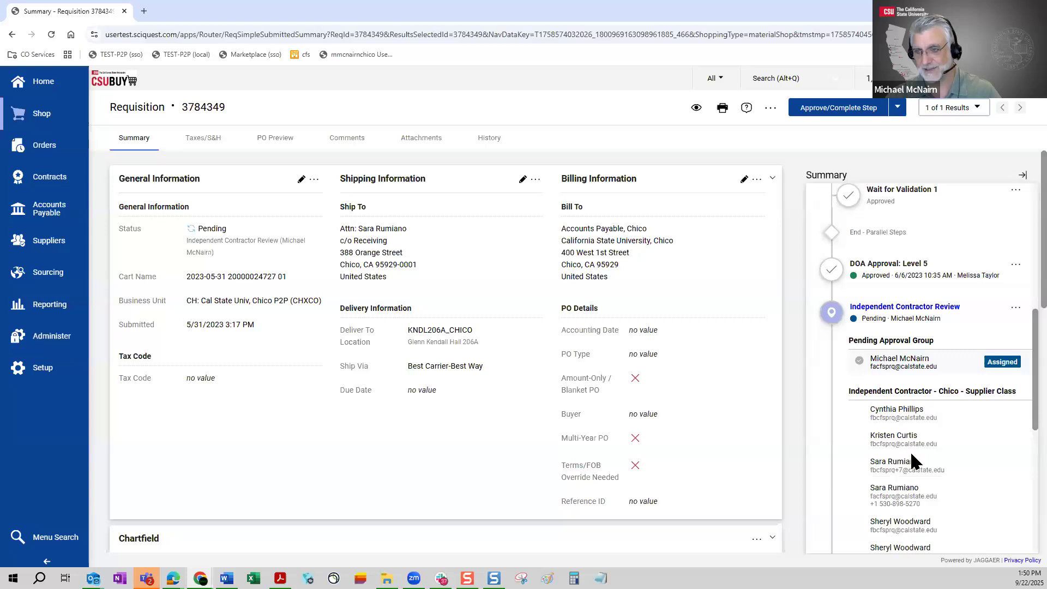
scroll(911, 456, "down", 1)
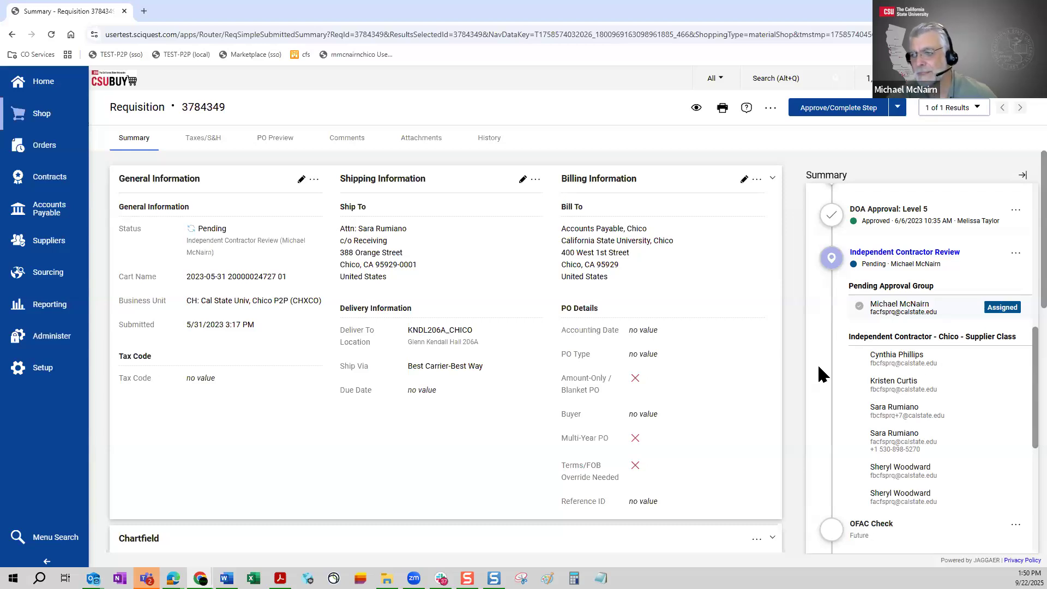
left_click(897, 108)
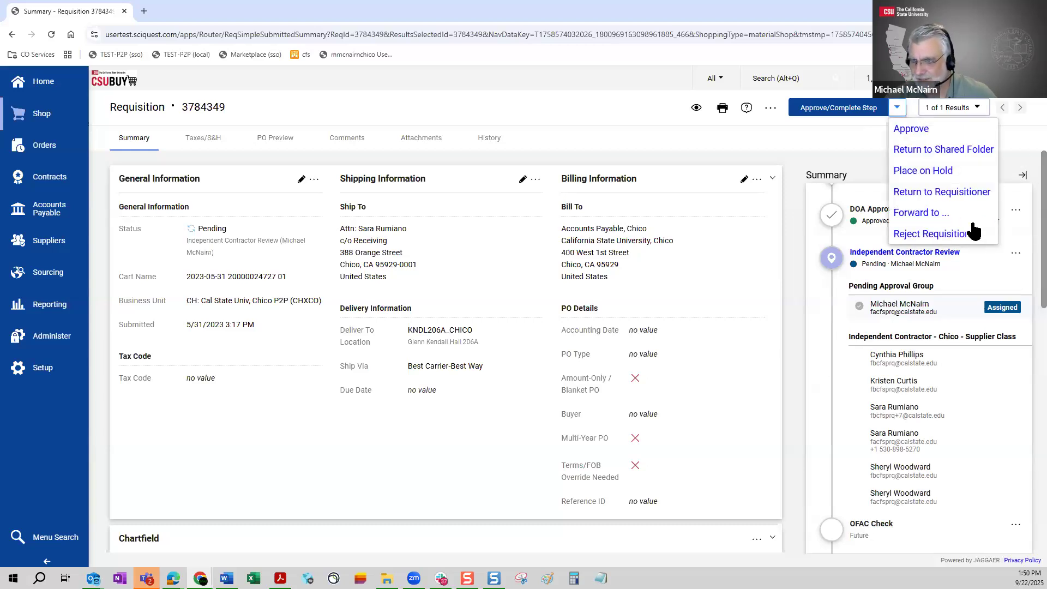
left_click(797, 330)
scroll(828, 352, "up", 2)
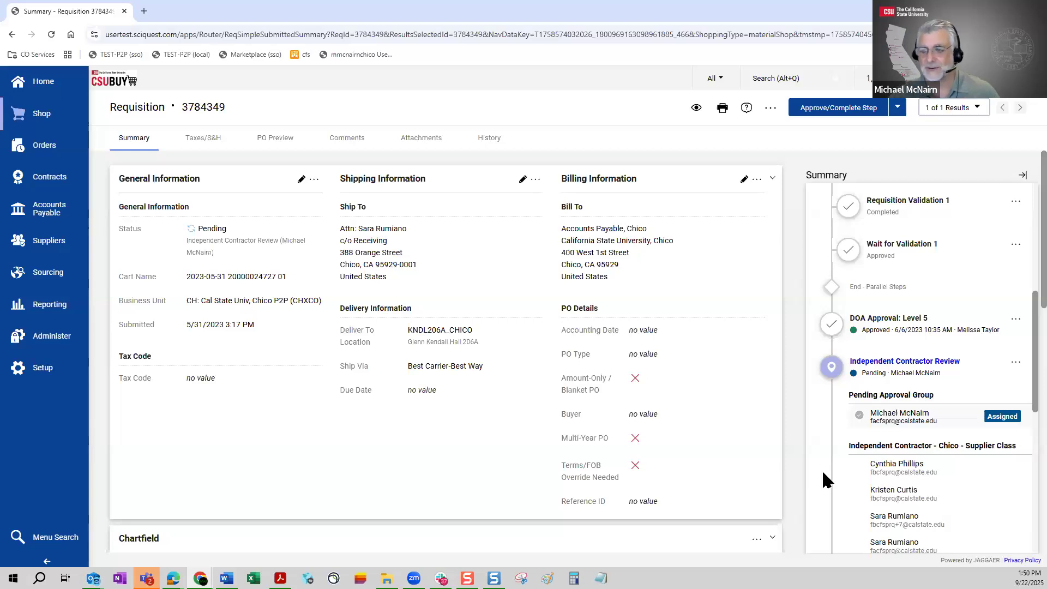
scroll(838, 430, "down", 3)
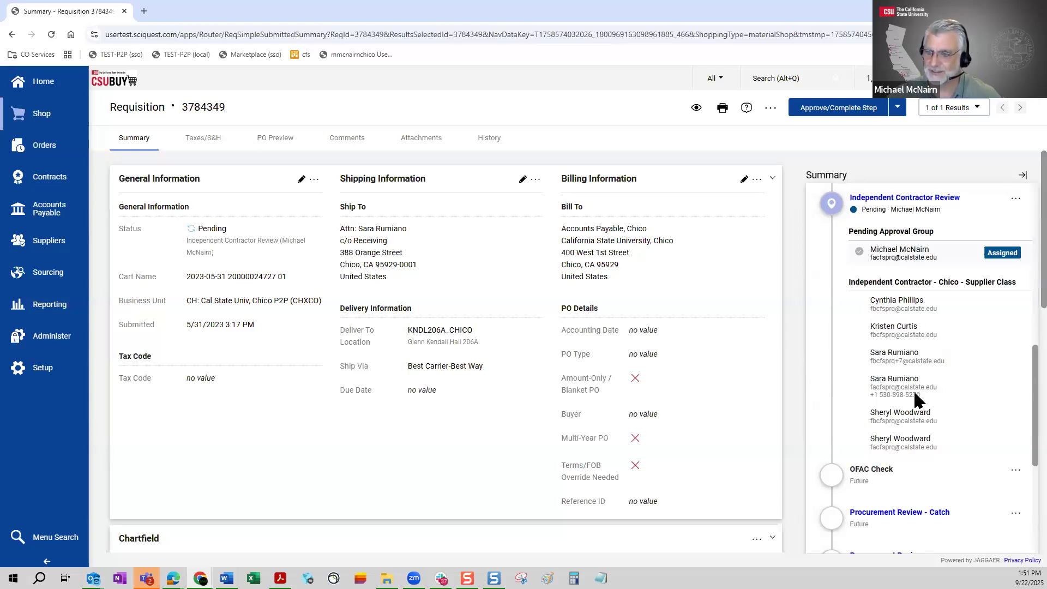
scroll(914, 391, "up", 4)
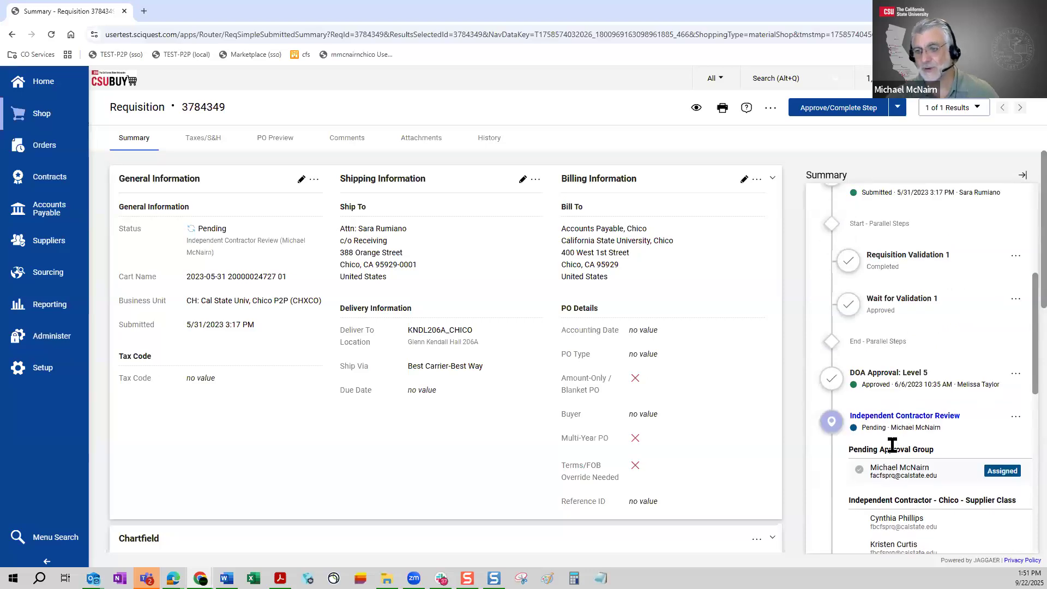
scroll(892, 444, "up", 4)
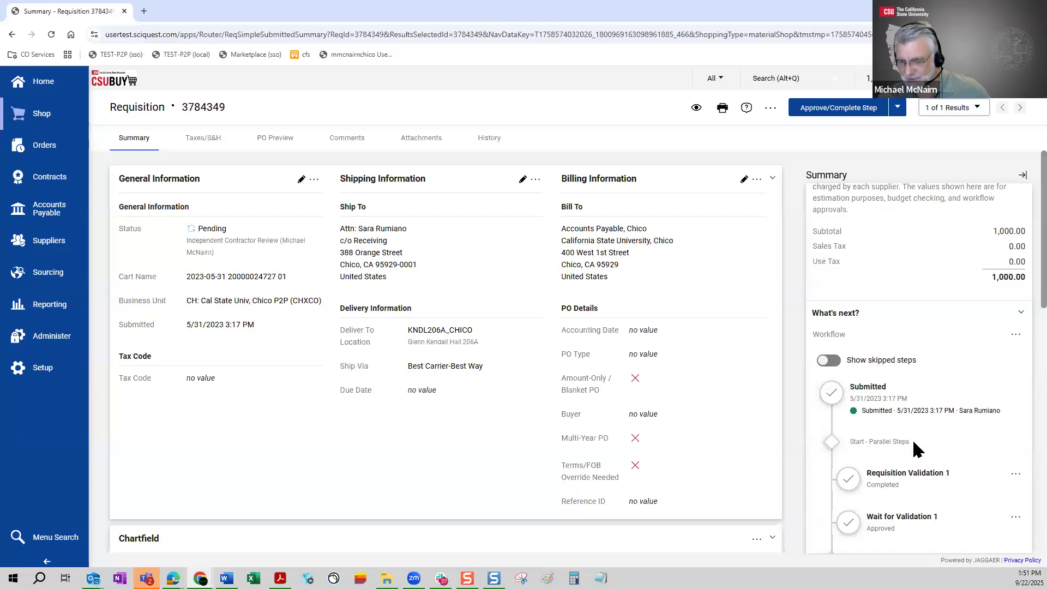
left_click(1016, 335)
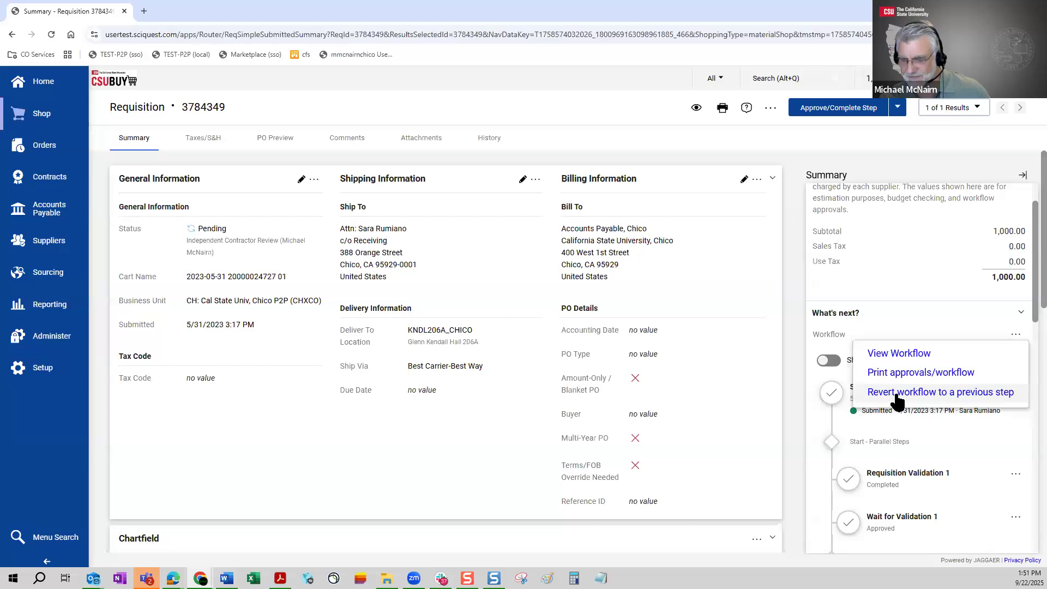
left_click(988, 394)
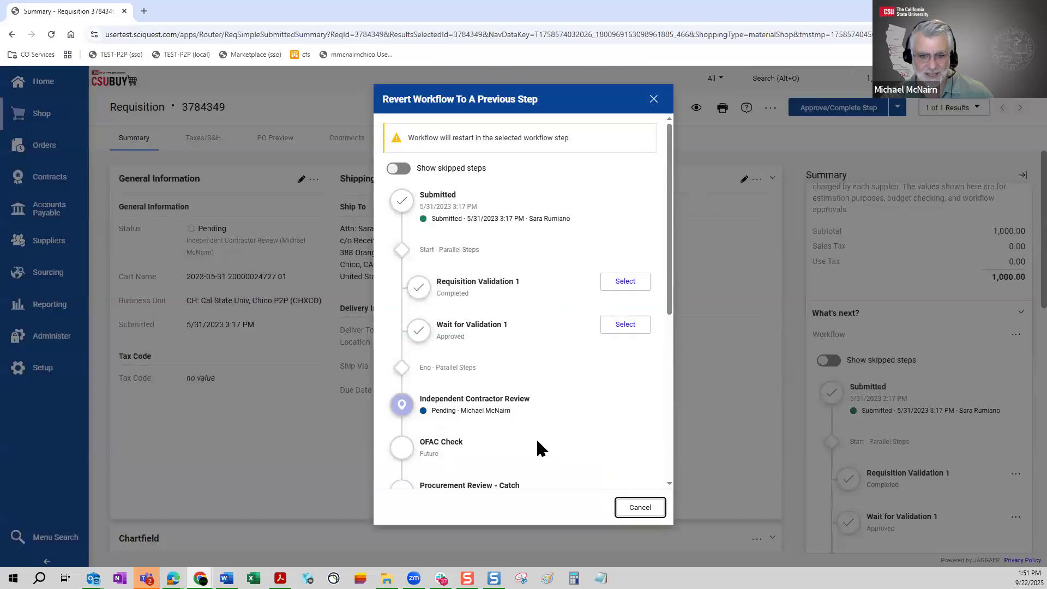
scroll(545, 418, "down", 2)
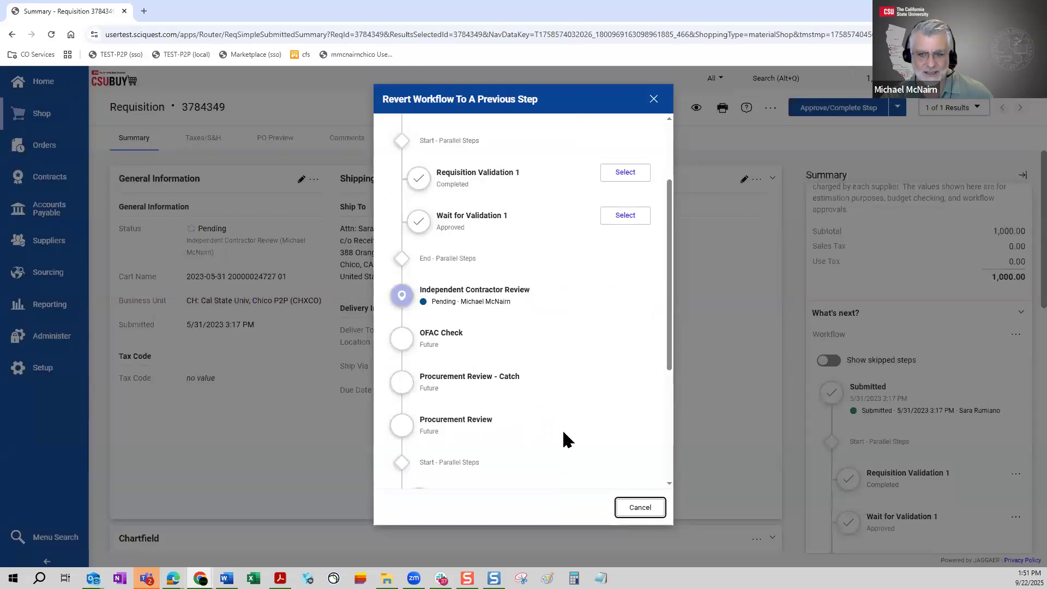
scroll(565, 427, "up", 2)
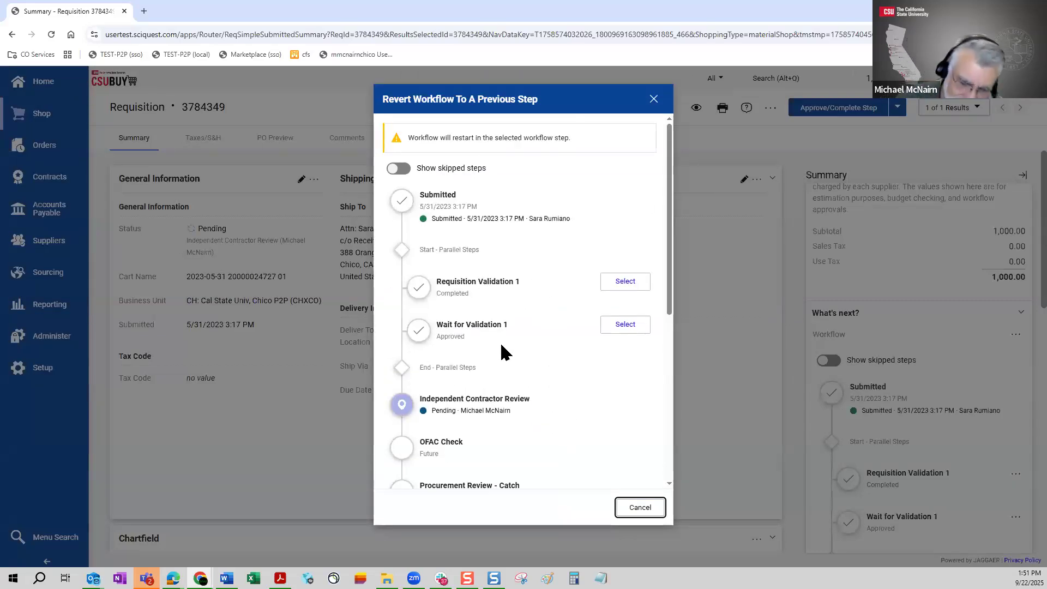
scroll(590, 322, "down", 1)
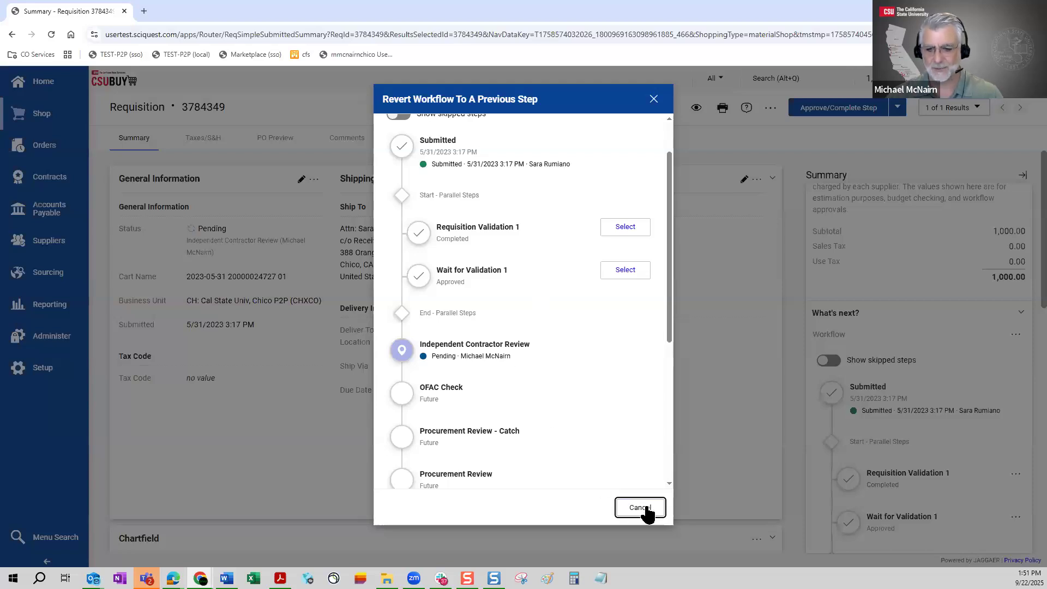
left_click(640, 508)
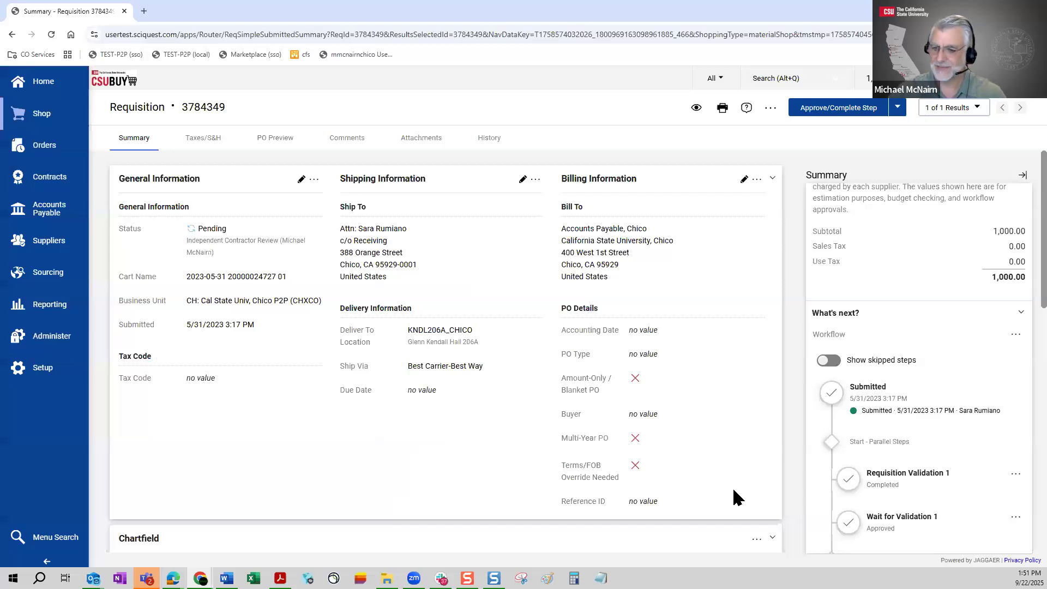
scroll(885, 482, "down", 1)
scroll(886, 469, "down", 5)
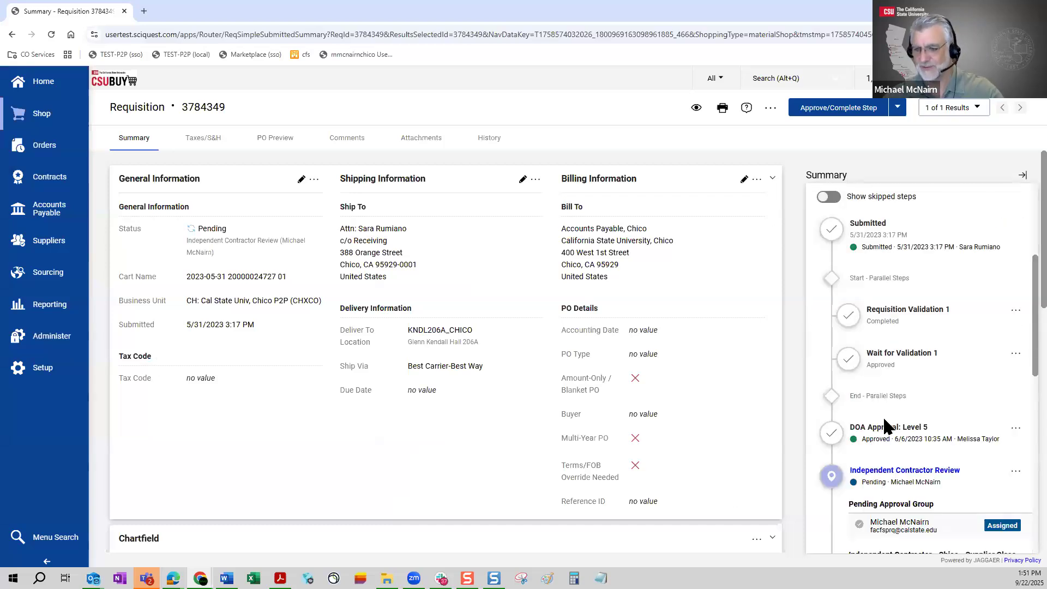
scroll(902, 461, "down", 2)
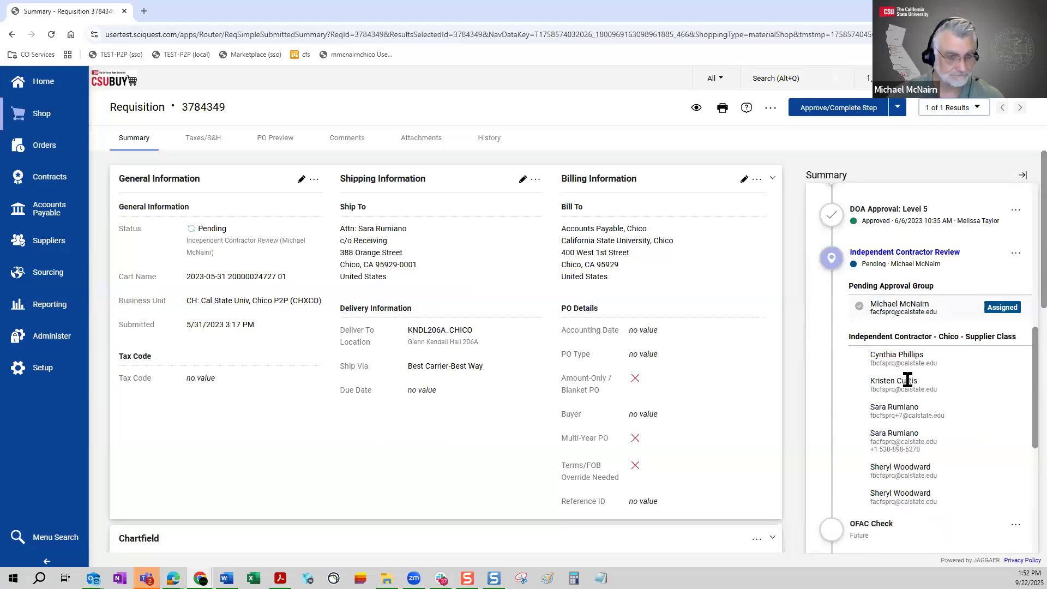
- Scroll down to the Additional Information section showing the Ad-Hoc Approver field
scroll(494, 413, "down", 5)
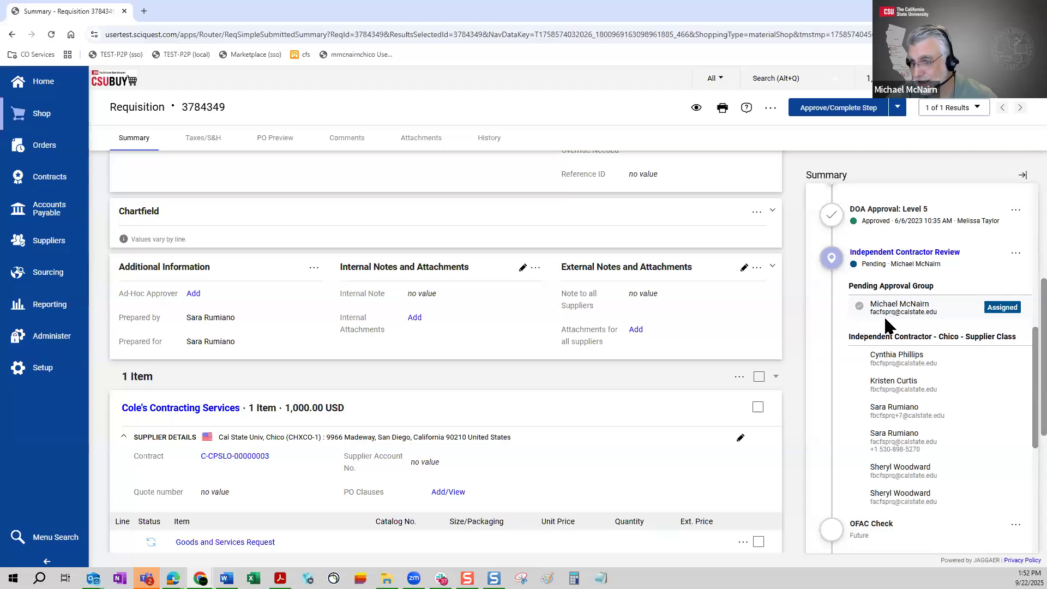
scroll(882, 314, "down", 1)
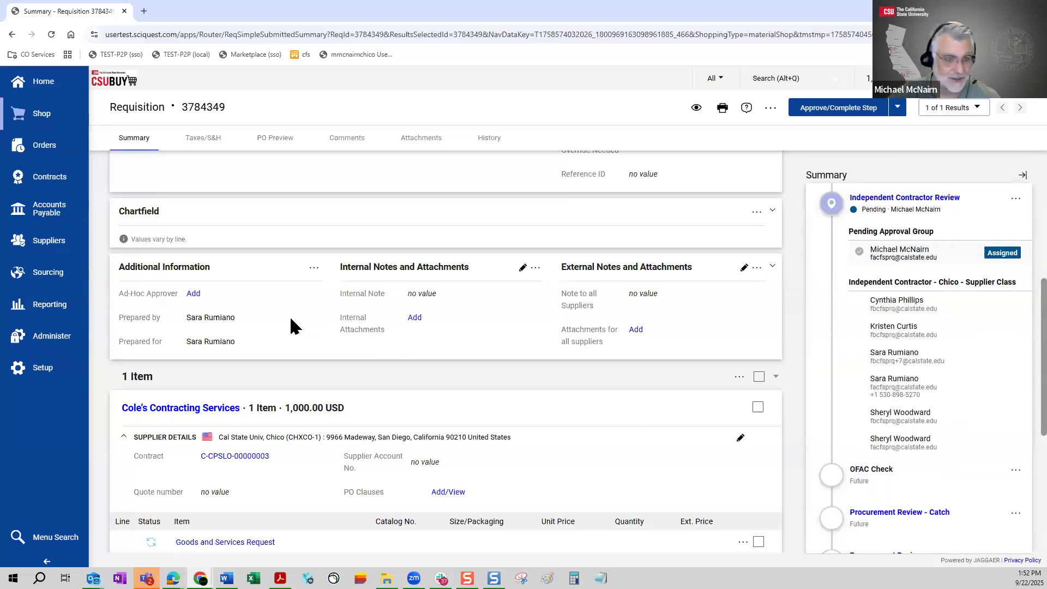
- Start a new ad-hoc approver step placed after Independent Contractor Review
left_click(194, 295)
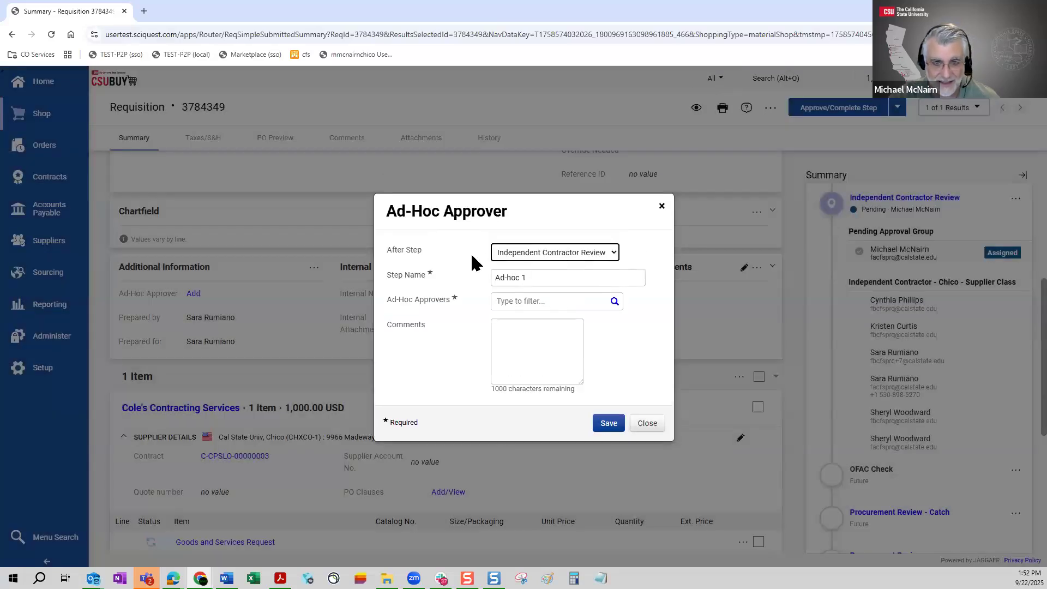
left_click(577, 254)
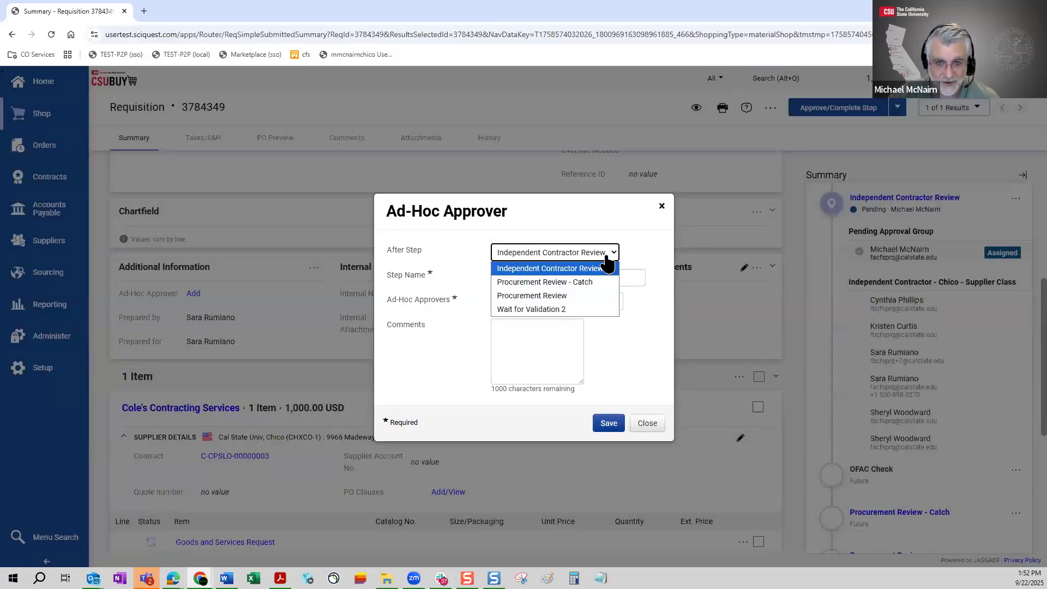
left_click(605, 271)
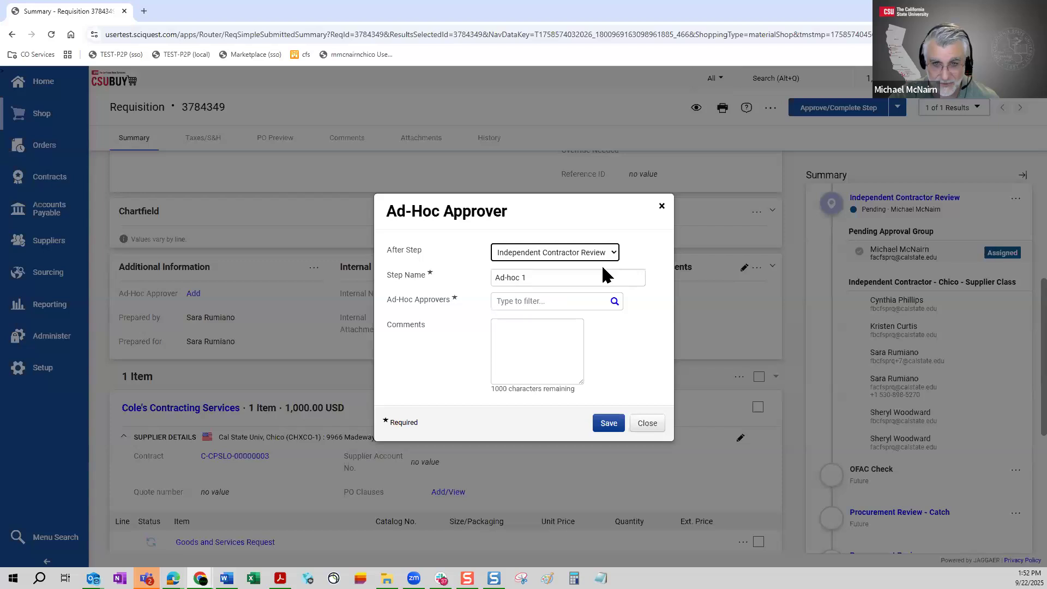
left_click(564, 254)
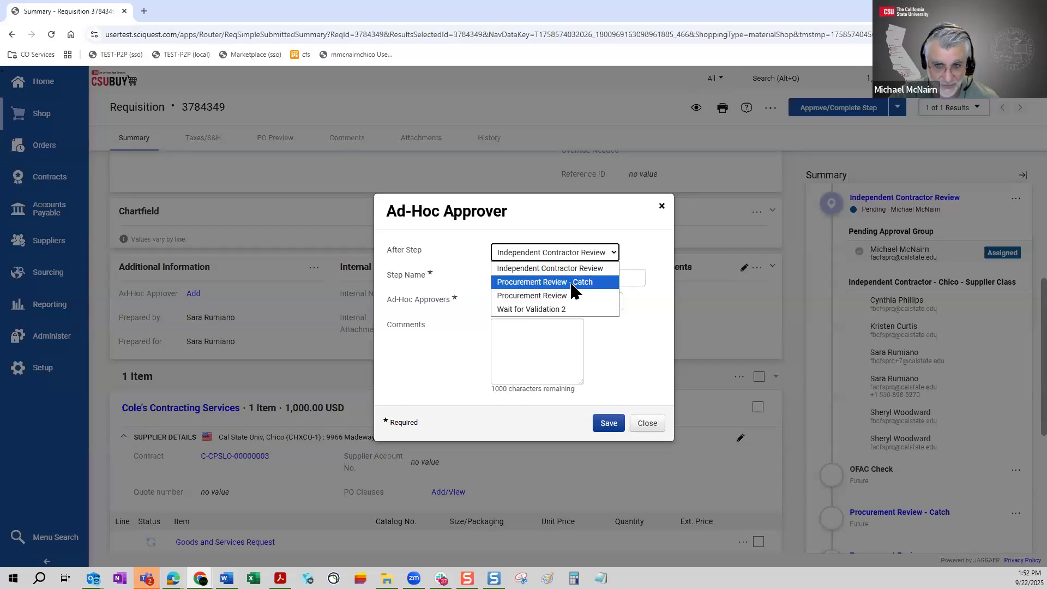
left_click(579, 267)
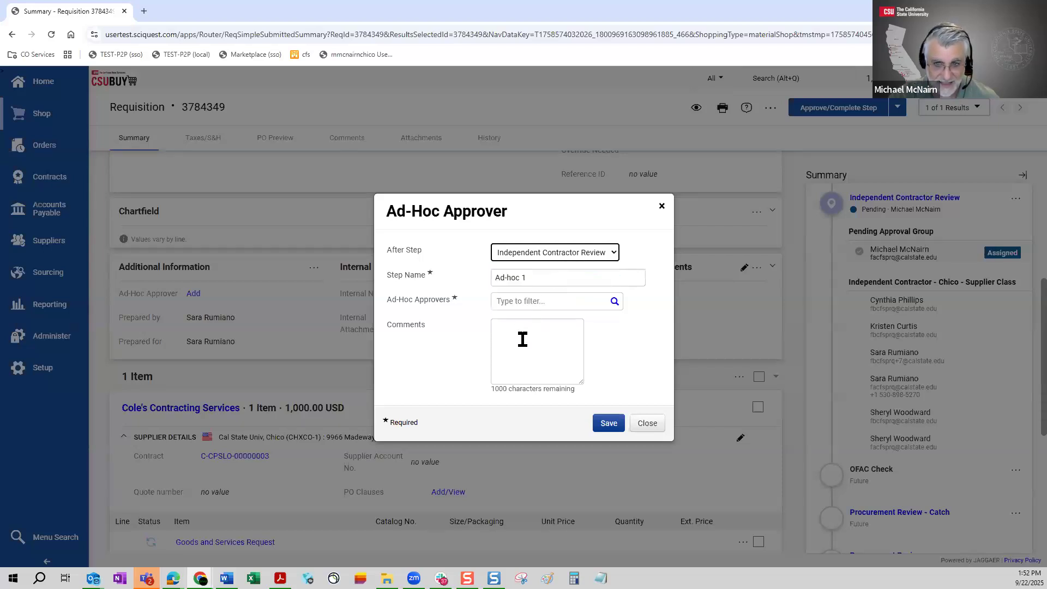
- Pick the approver by name search, add the comment 'please review', and save Ad-hoc 1
left_click(554, 361)
type("please")
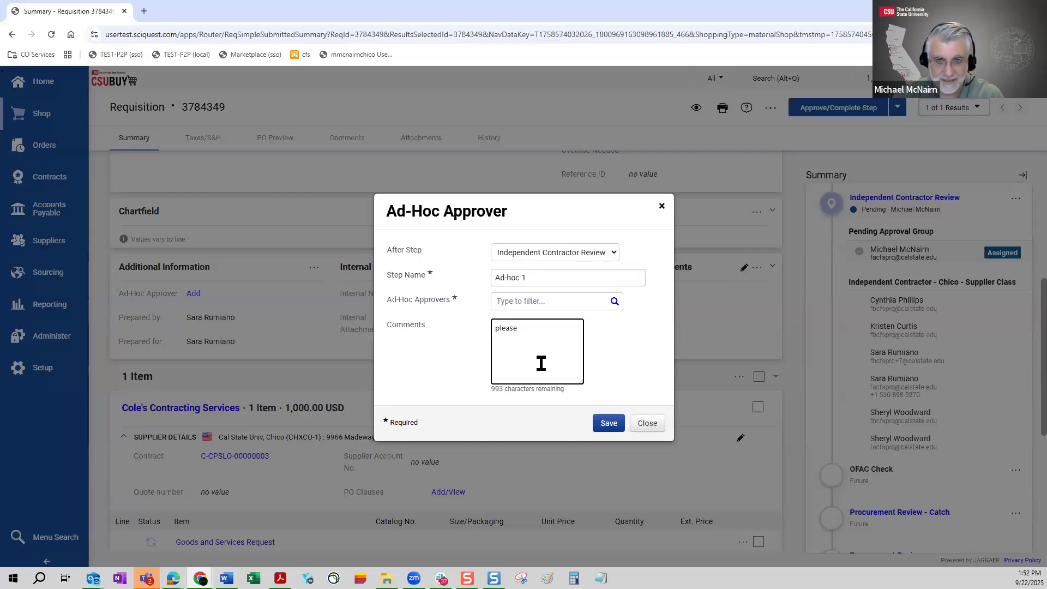
left_click(587, 301)
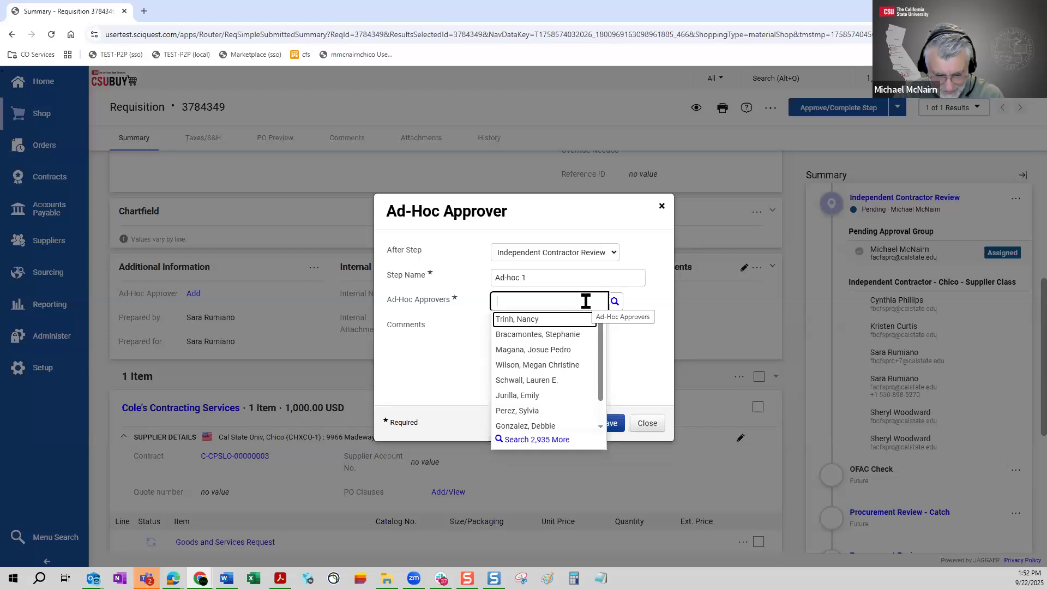
type("ruma")
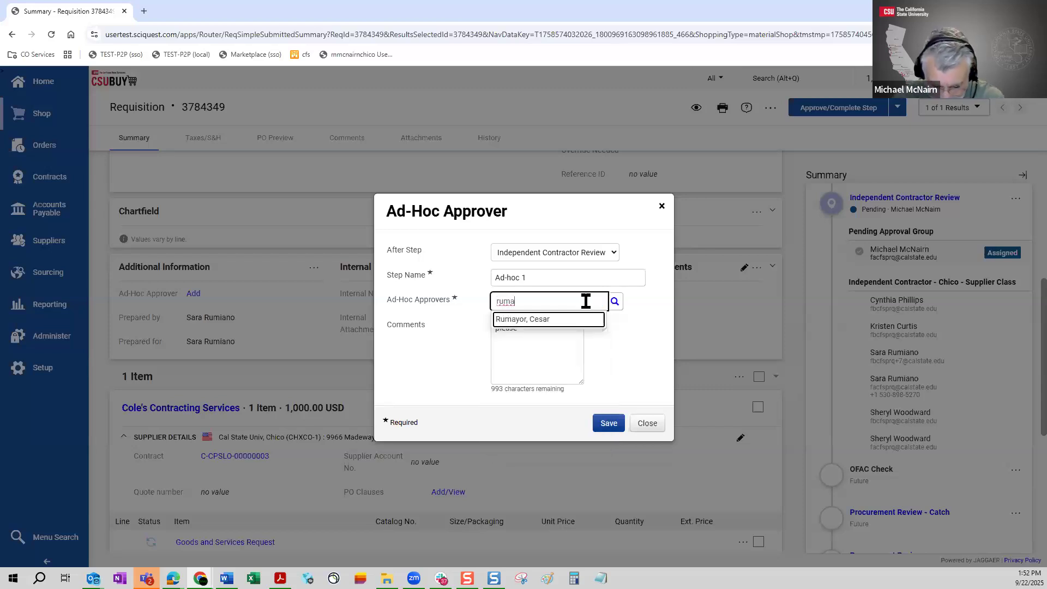
key("BackSpace")
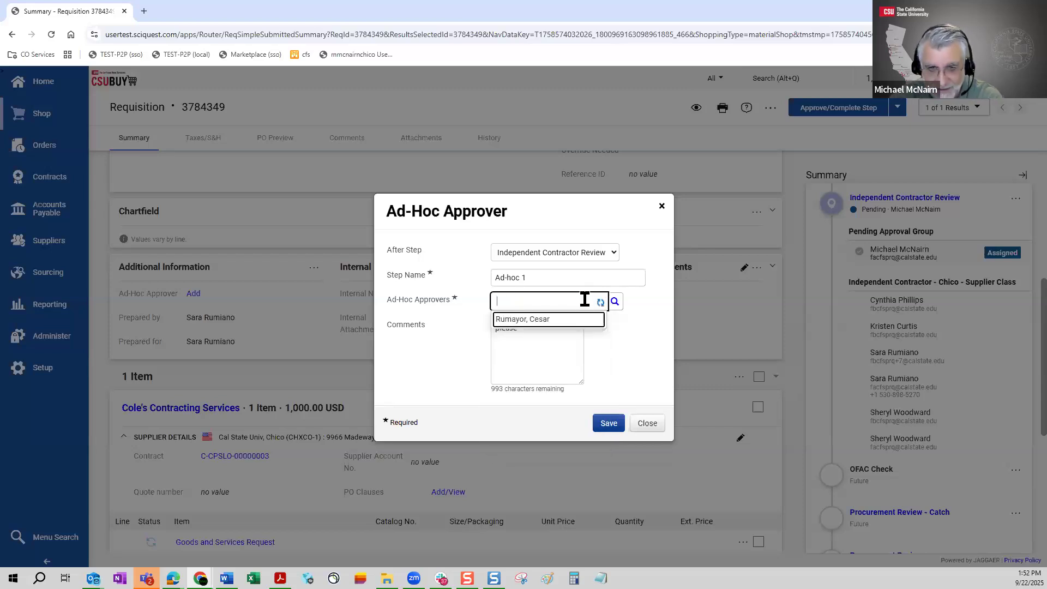
type("loren")
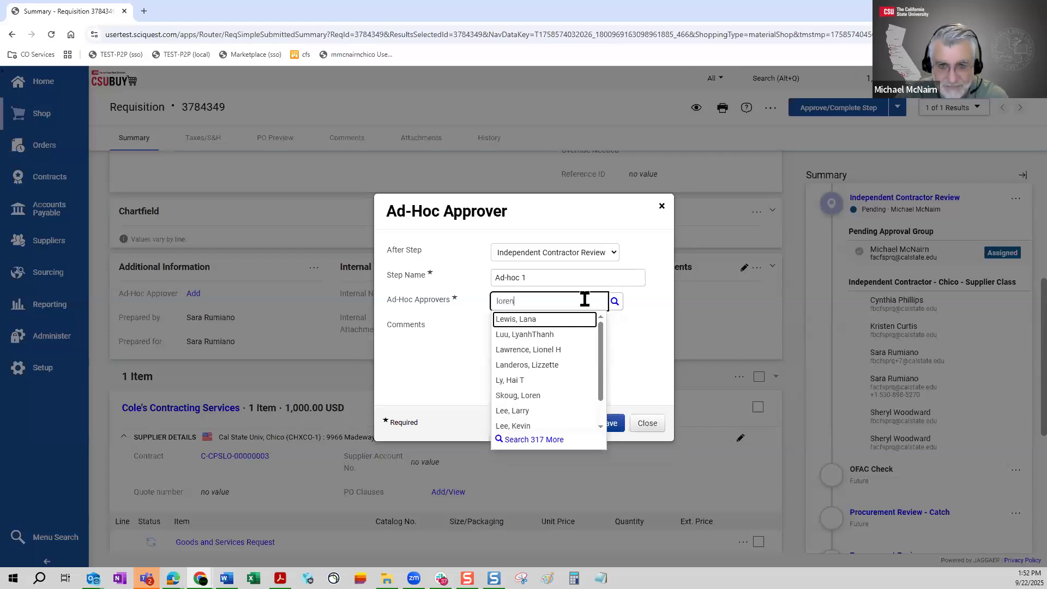
left_click(542, 320)
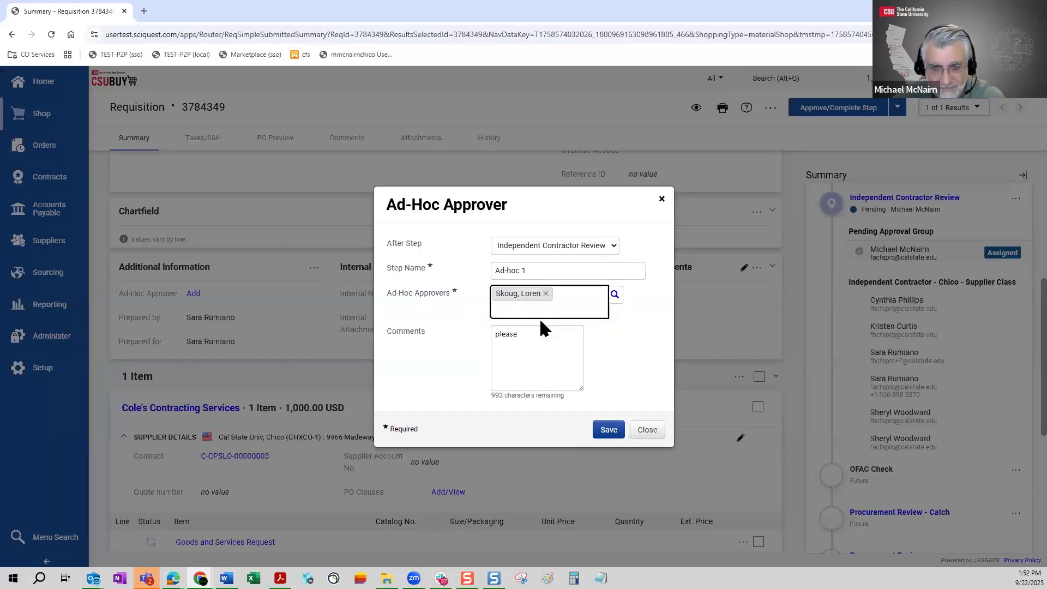
left_click(532, 354)
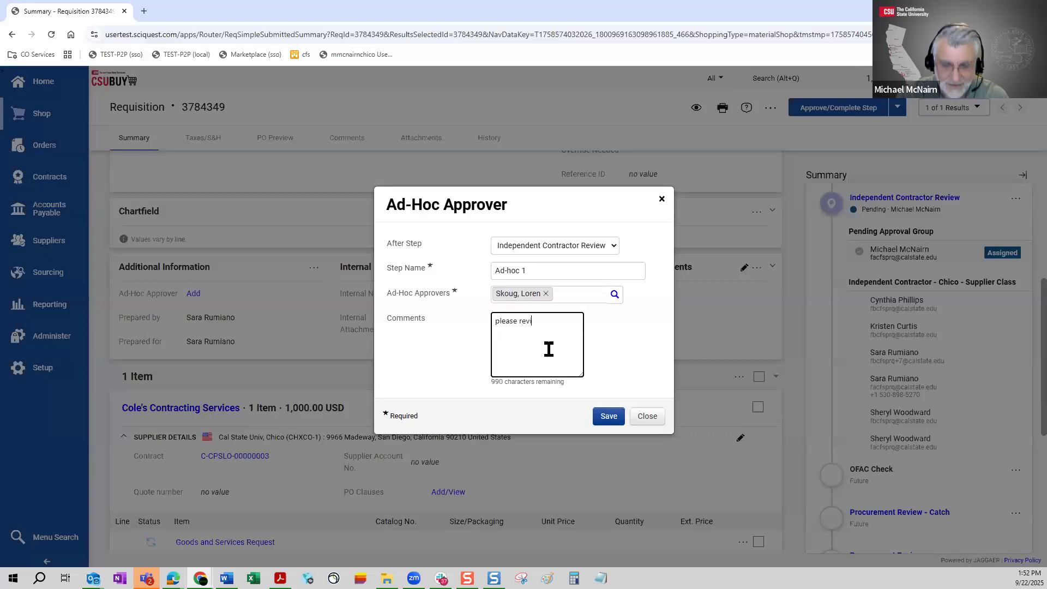
left_click(636, 367)
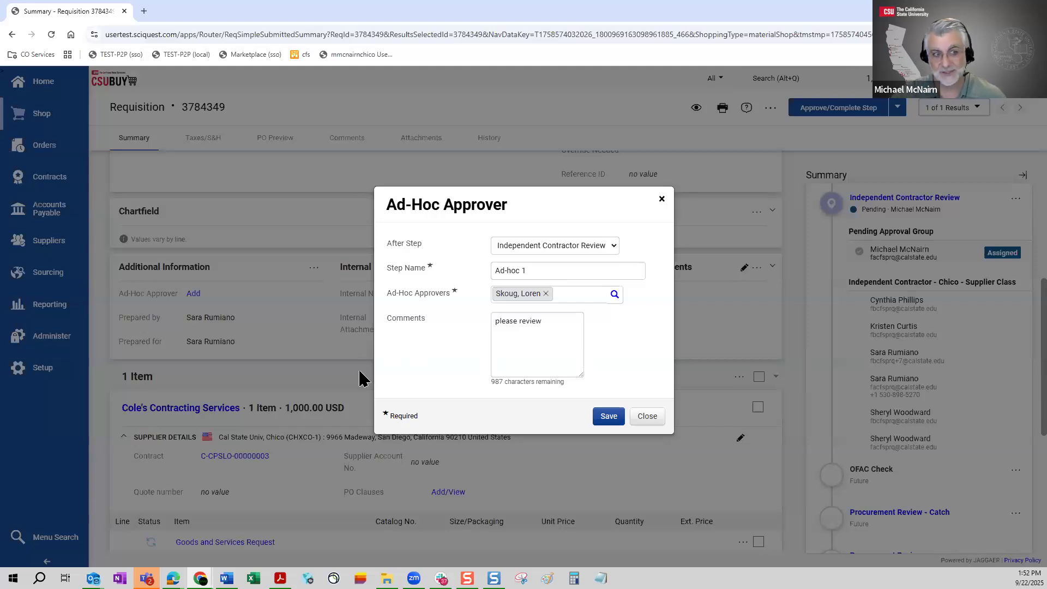
left_click(609, 416)
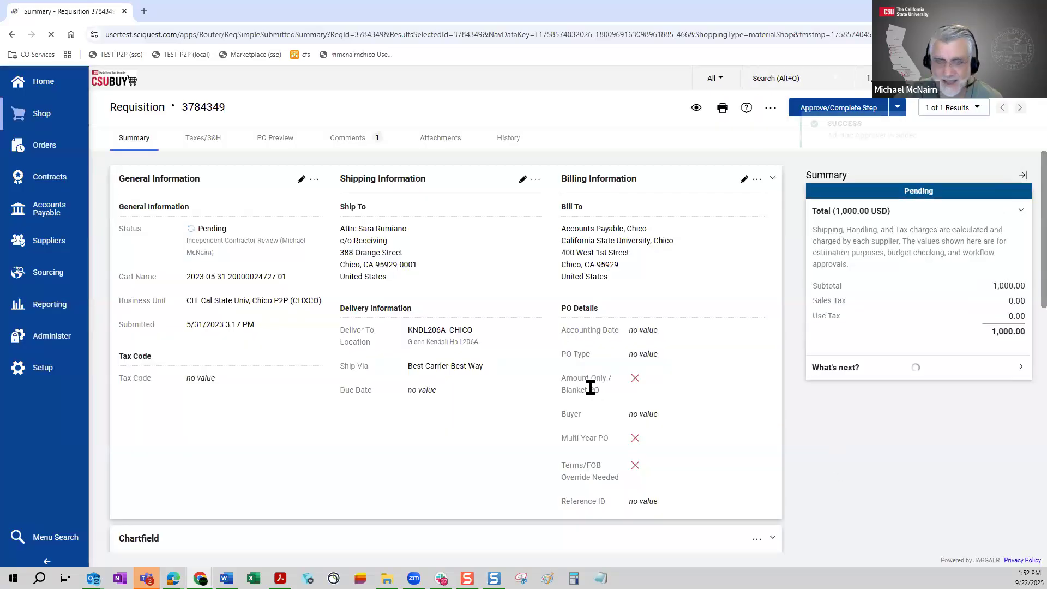
- Expand Ad-hoc 1 in What's next to confirm it follows Independent Contractor Review with an approver
scroll(934, 359, "down", 5)
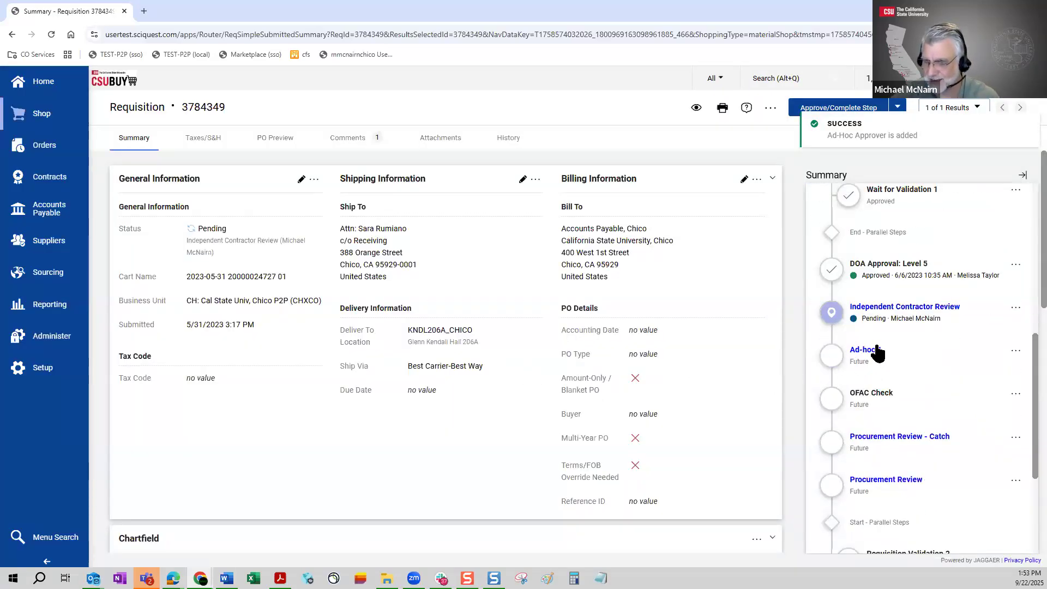
left_click(834, 358)
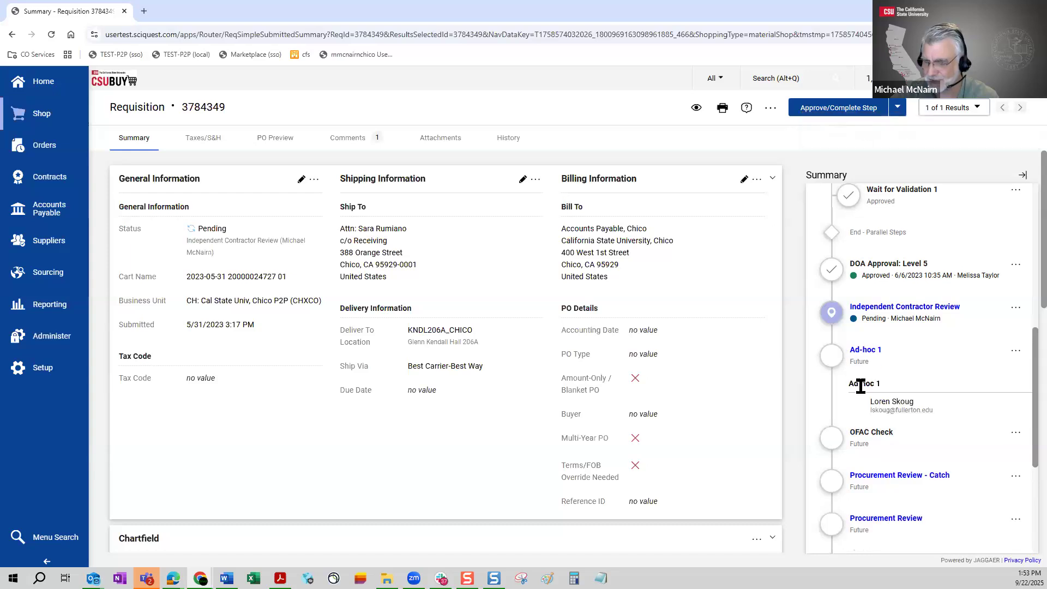
scroll(840, 392, "down", 2)
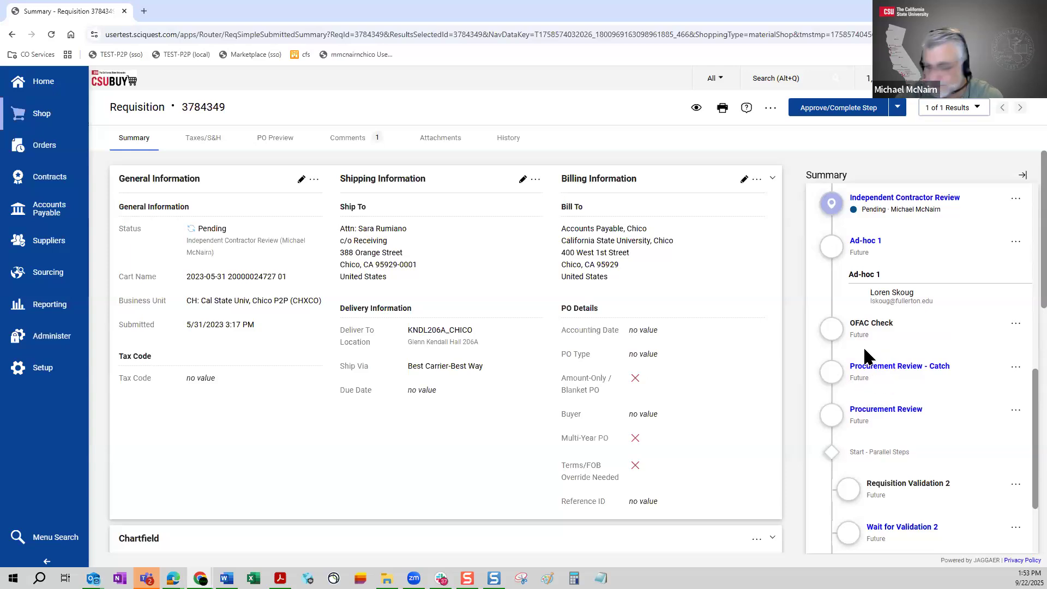
scroll(906, 338, "up", 8)
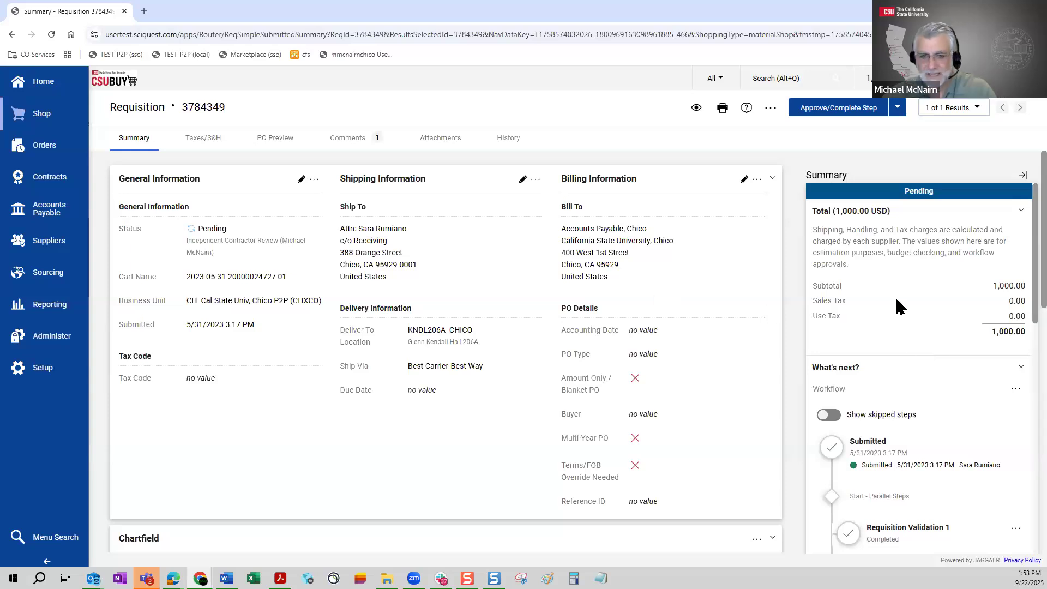
scroll(891, 302, "down", 5)
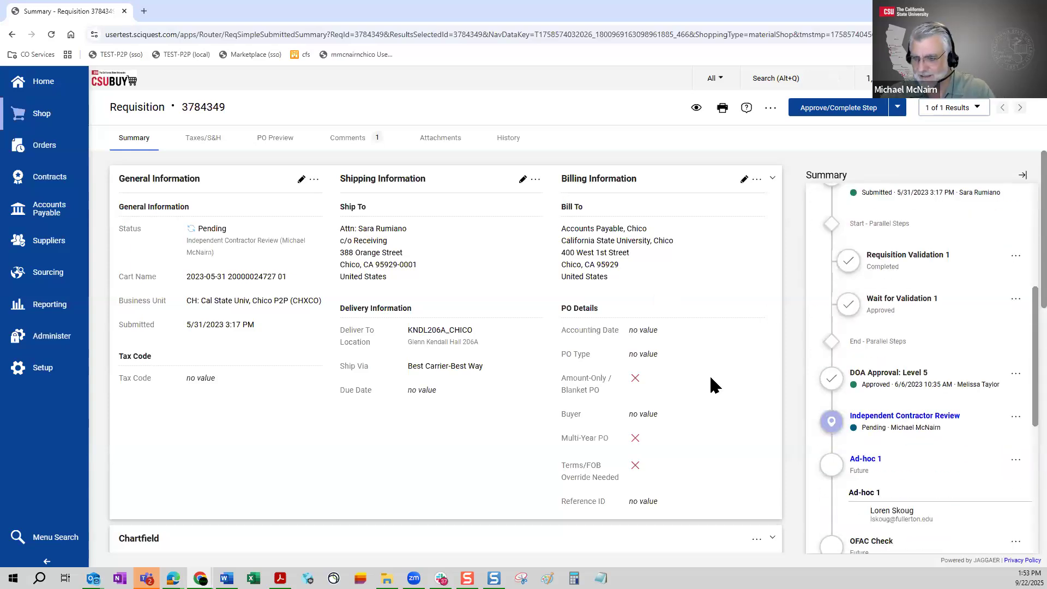
left_click(872, 113)
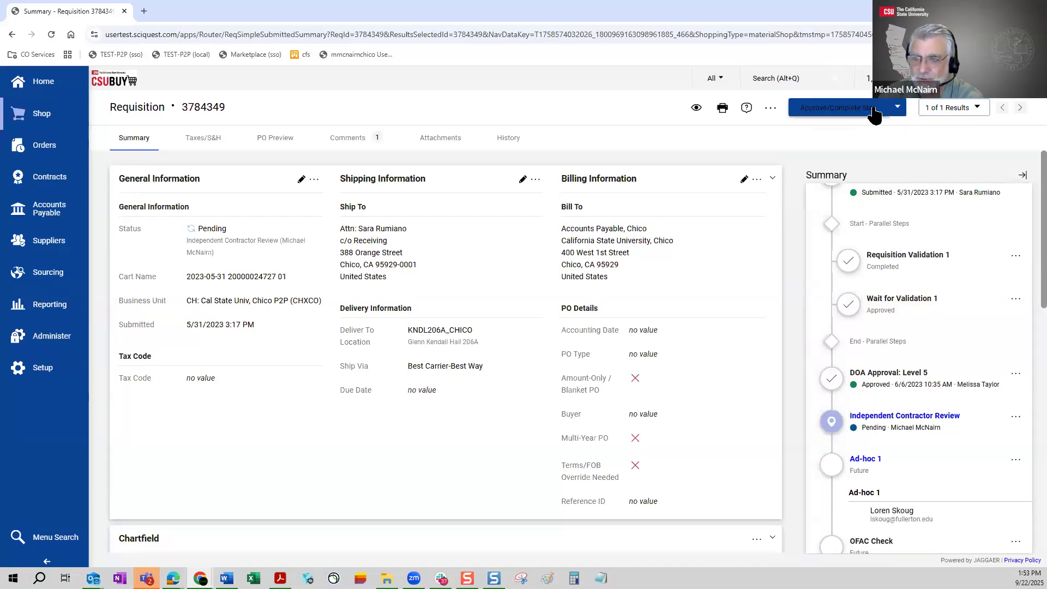
left_click(897, 108)
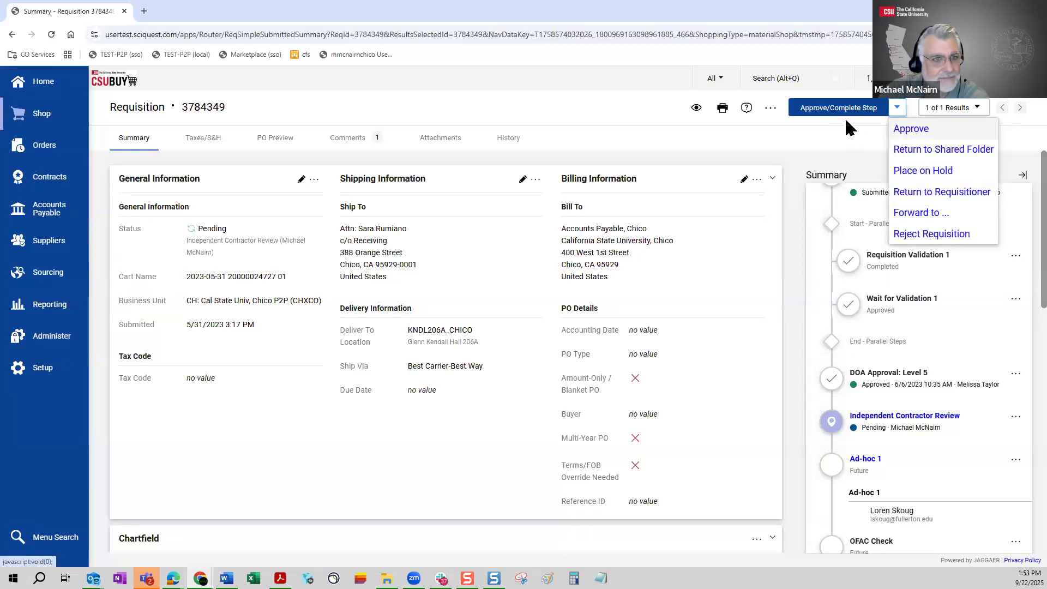
- Approve Independent Contractor Review, landing on the Approvals list of 66 requisitions
left_click(912, 134)
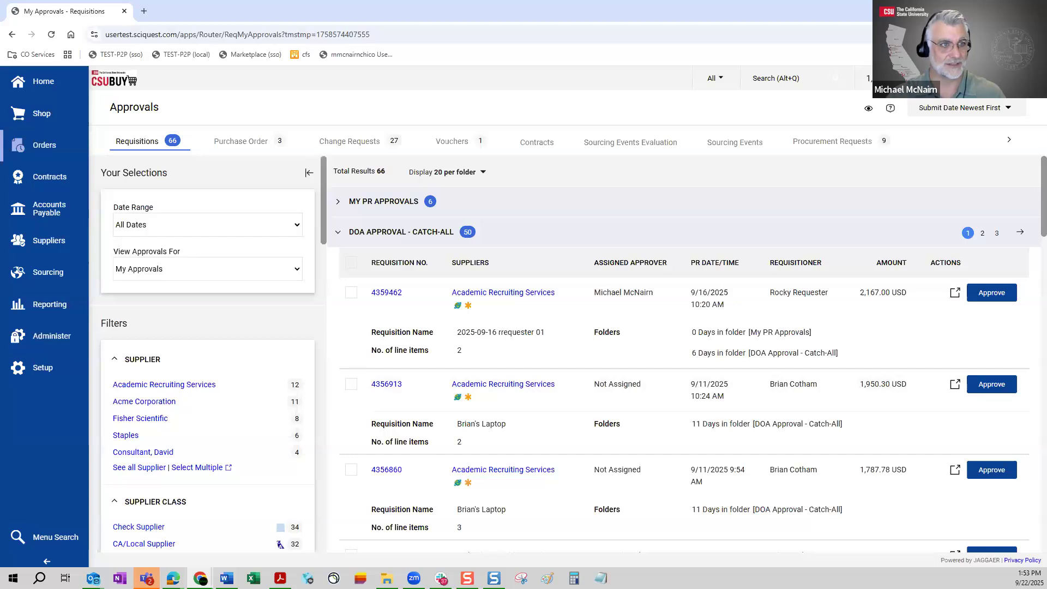
- From Home, quick-search 3784349, open it, and scroll to the workflow showing Ad-hoc 1 pending
left_click(43, 82)
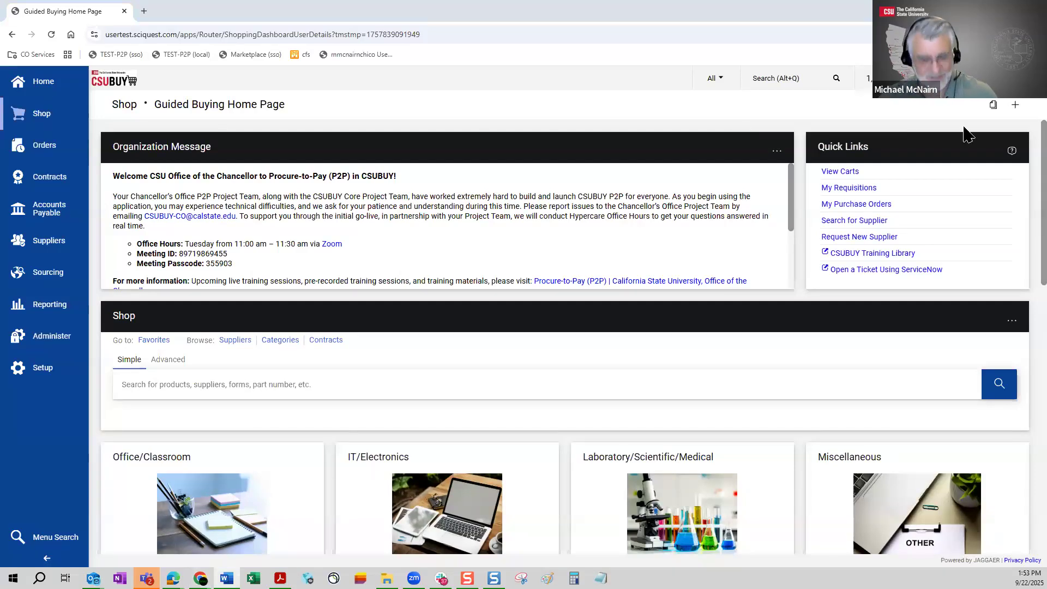
left_click(800, 76)
type("3784349")
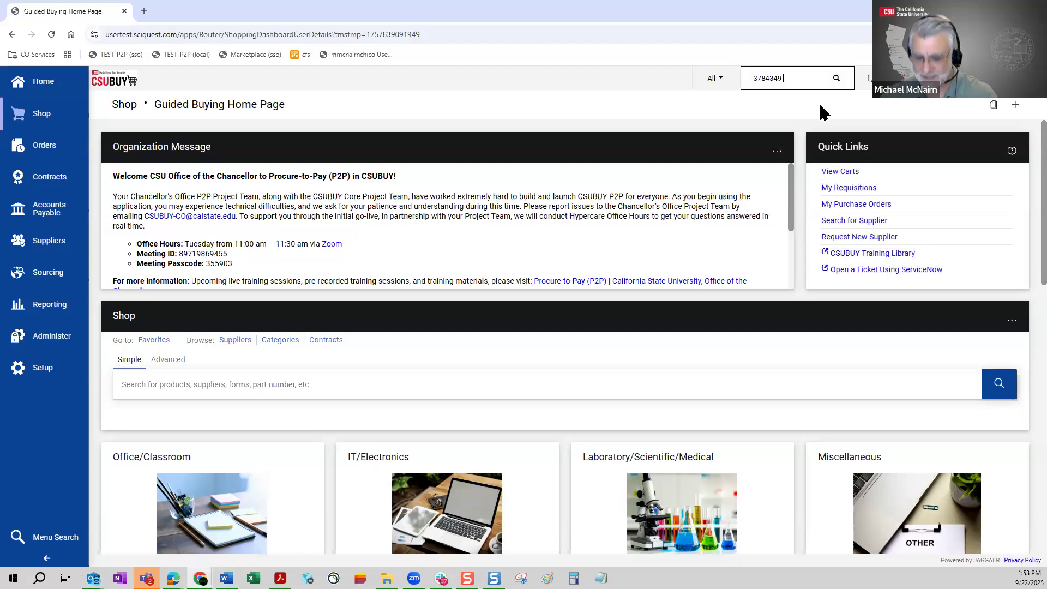
left_click(596, 140)
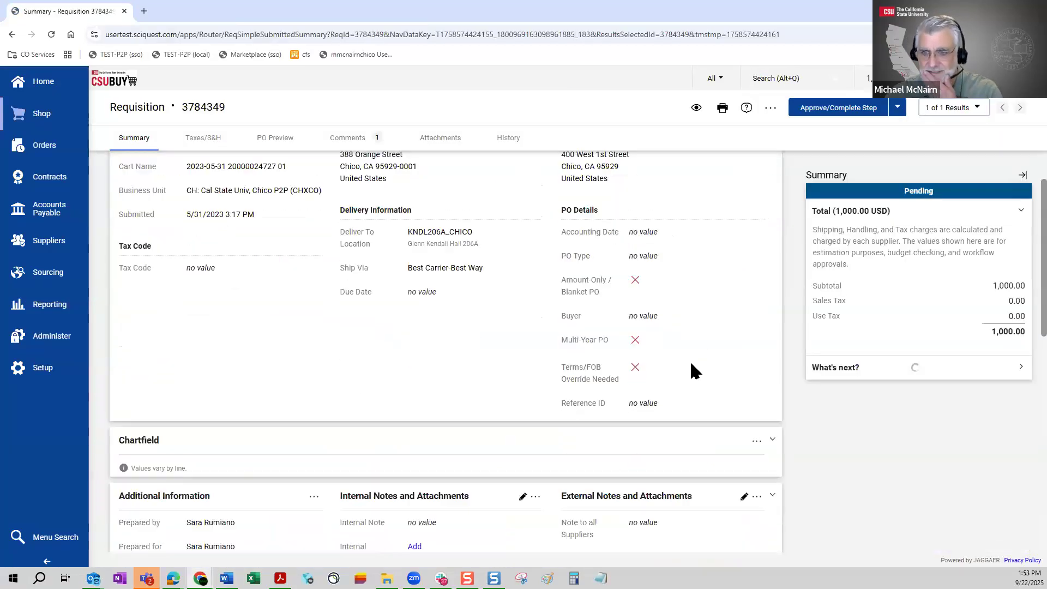
scroll(693, 382, "down", 3)
scroll(888, 371, "down", 2)
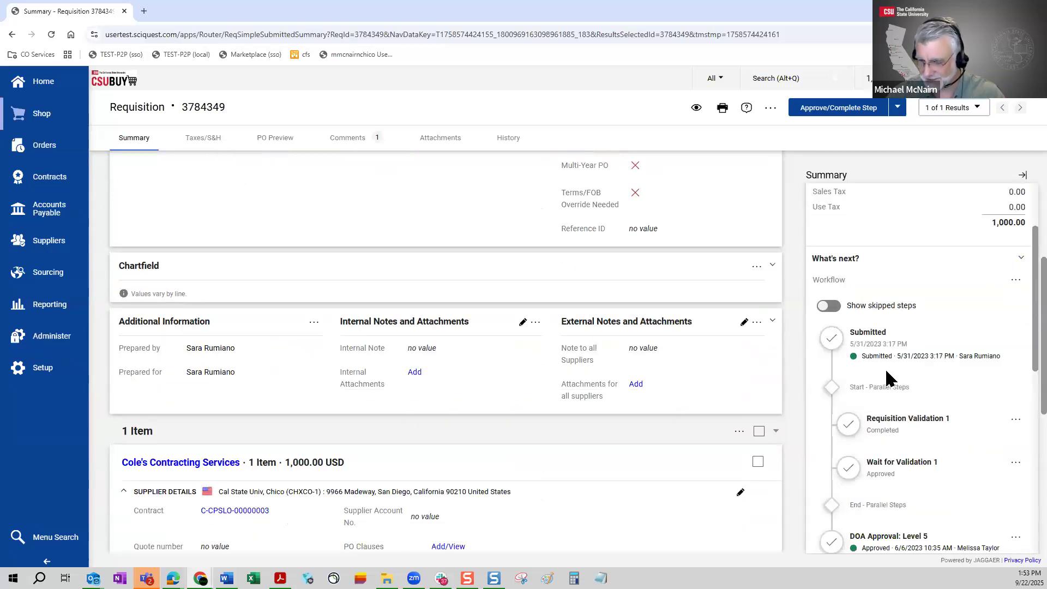
scroll(895, 377, "down", 4)
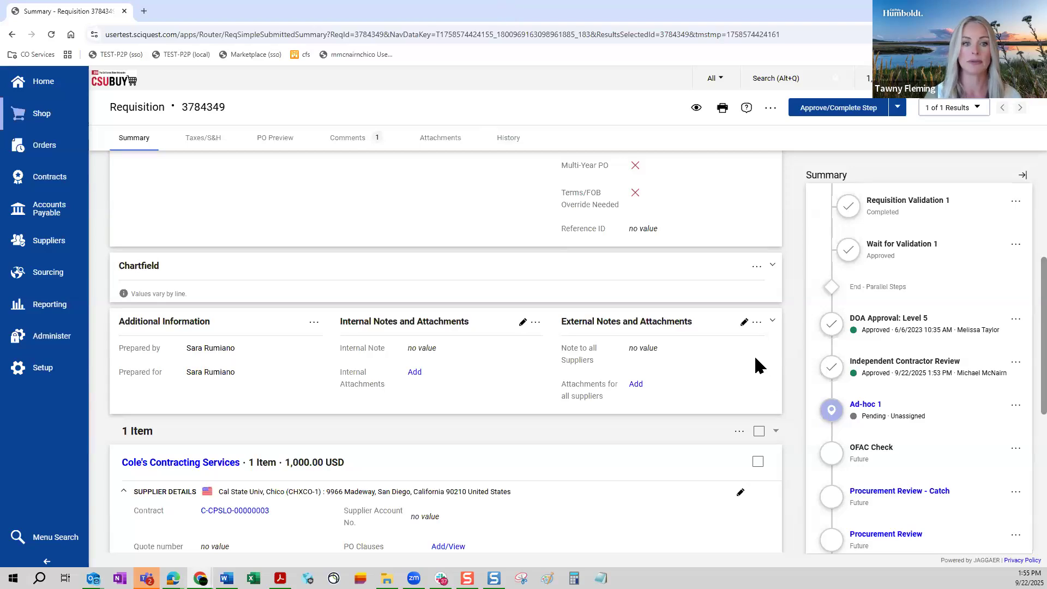
- Scroll to the top of requisition 3784349 and go back to the Guided Buying home page
scroll(750, 359, "up", 5)
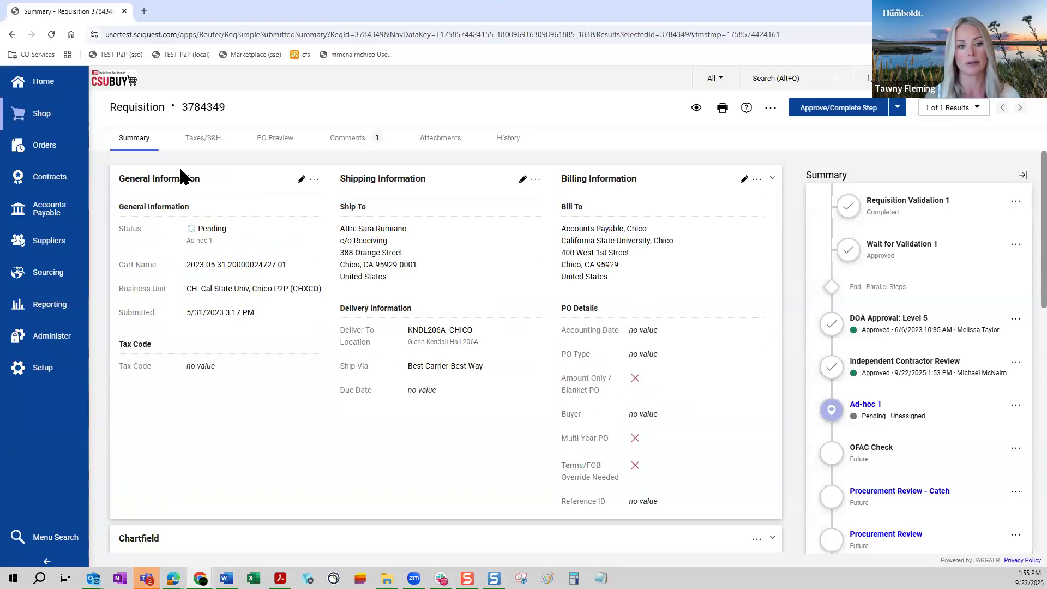
left_click(56, 86)
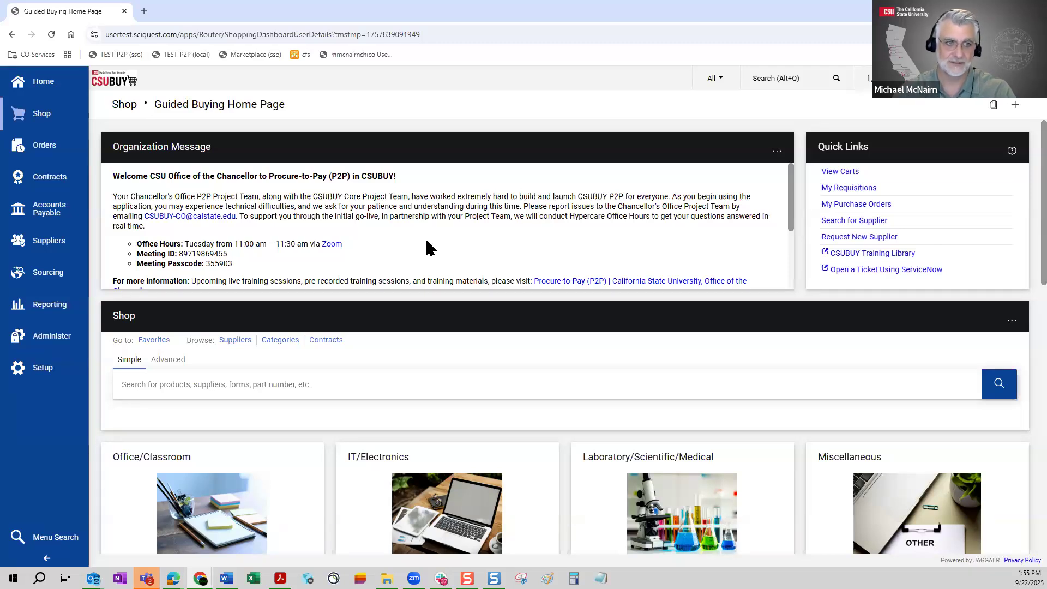
- Paste 3784349 into Quick Search, open the requisition, and scroll to its workflow steps
triple_click(430, 210)
left_click(473, 263)
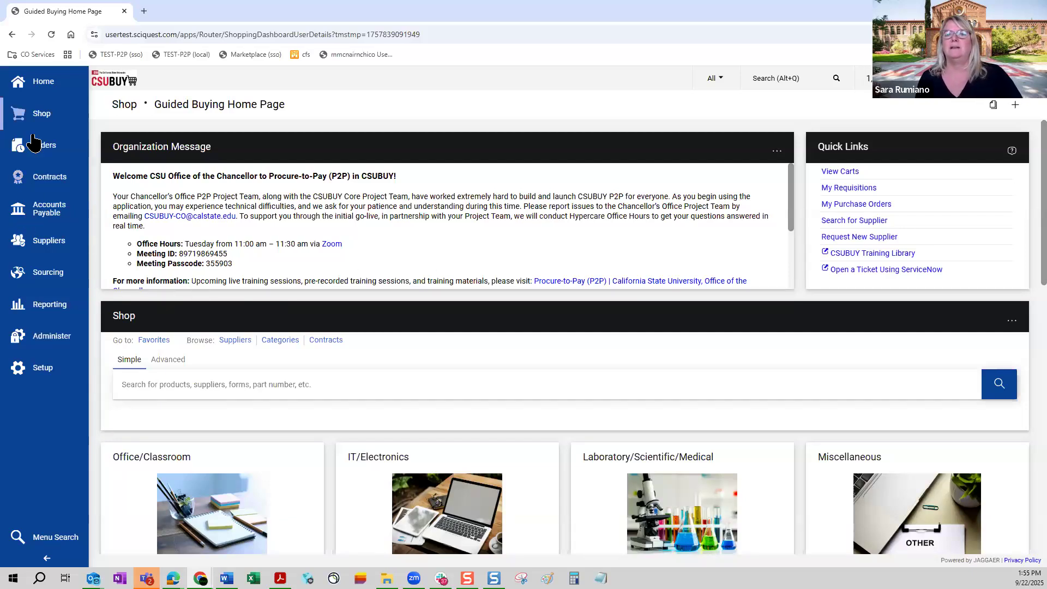
left_click(767, 80)
type("3784349")
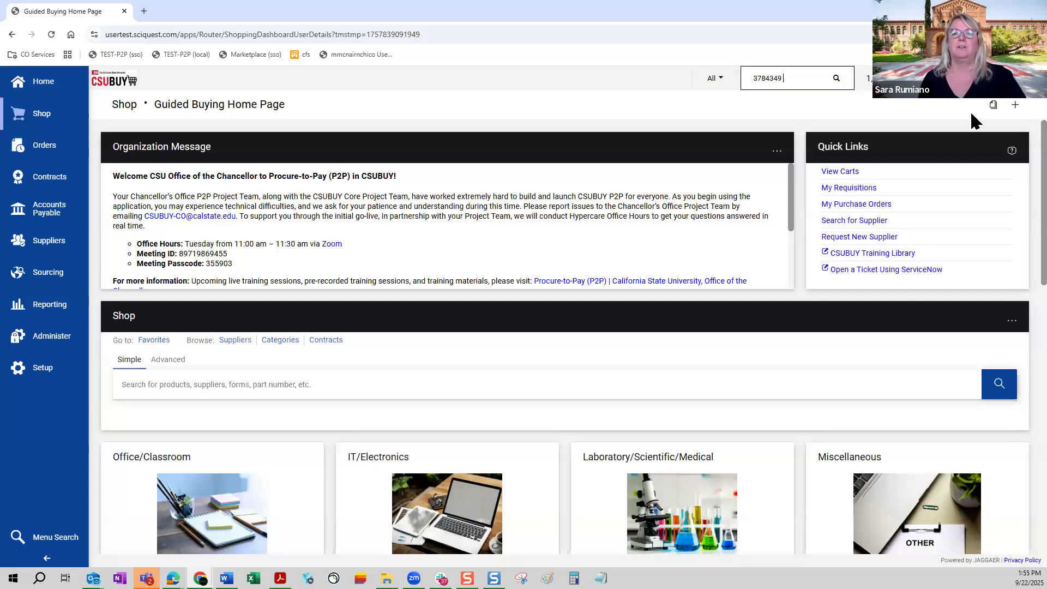
left_click(618, 143)
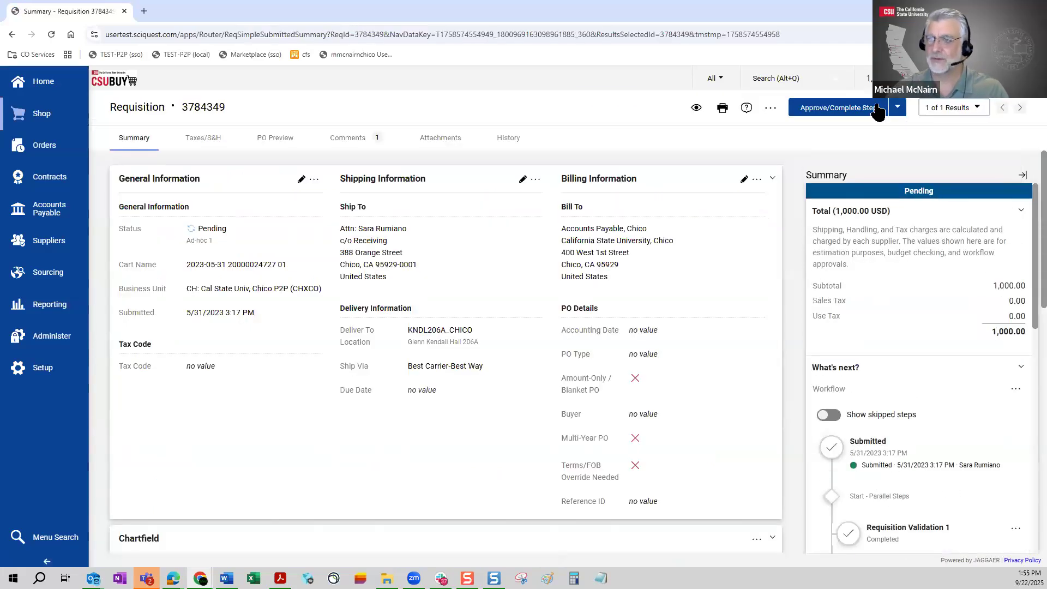
scroll(946, 322, "down", 3)
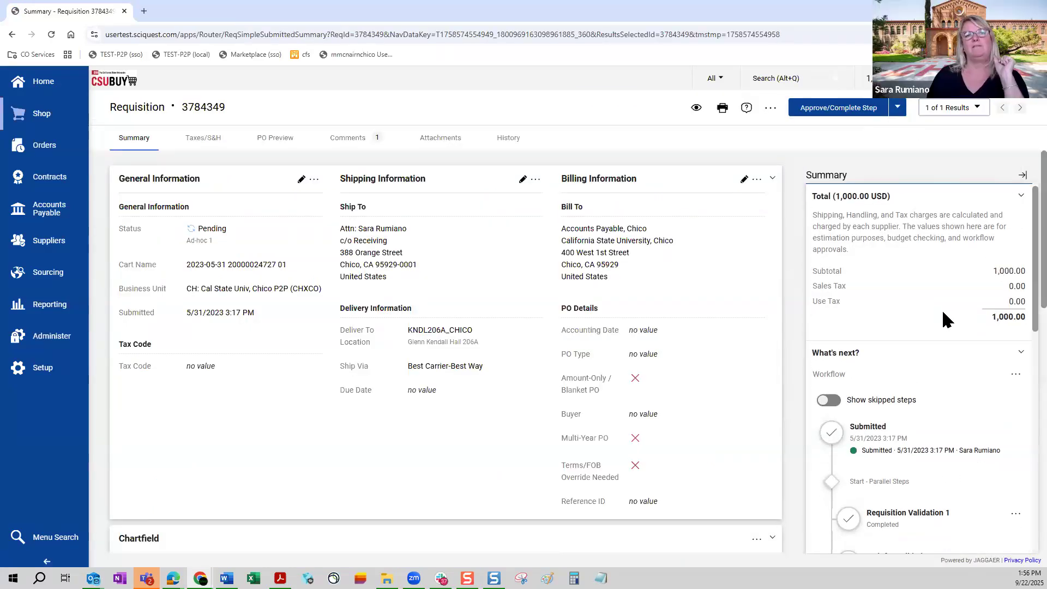
scroll(952, 306, "down", 4)
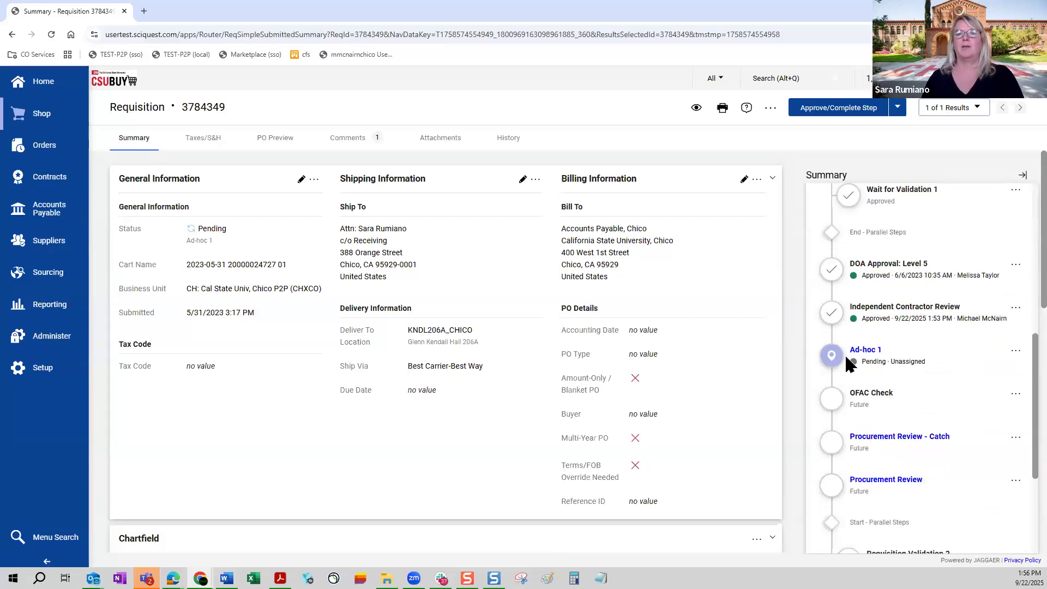
scroll(873, 305, "up", 2)
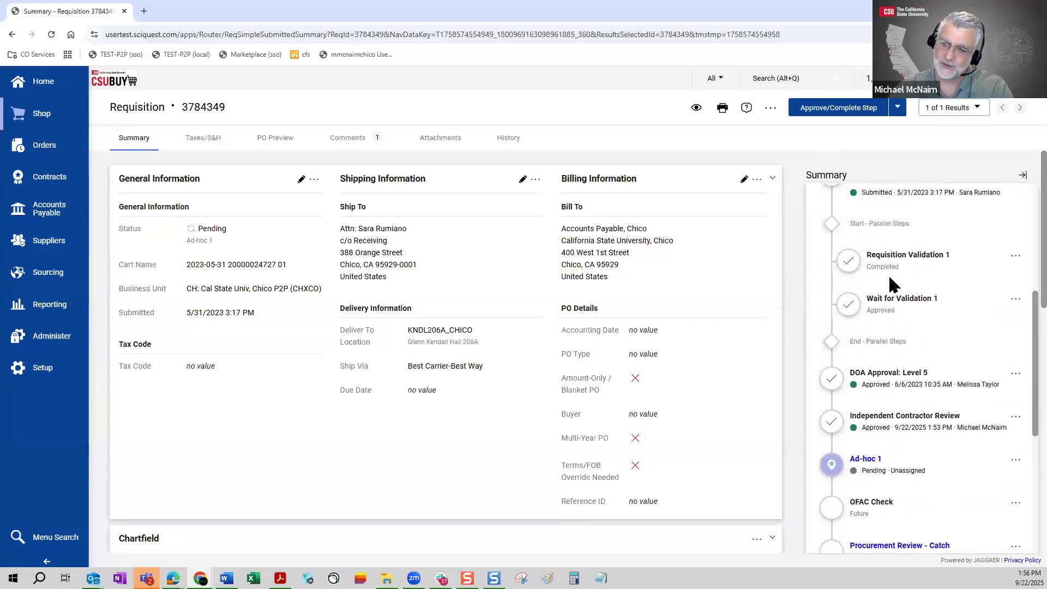
- Assign the pending Ad-hoc 1 step to yourself via Assign & Further Actions
scroll(905, 314, "up", 3)
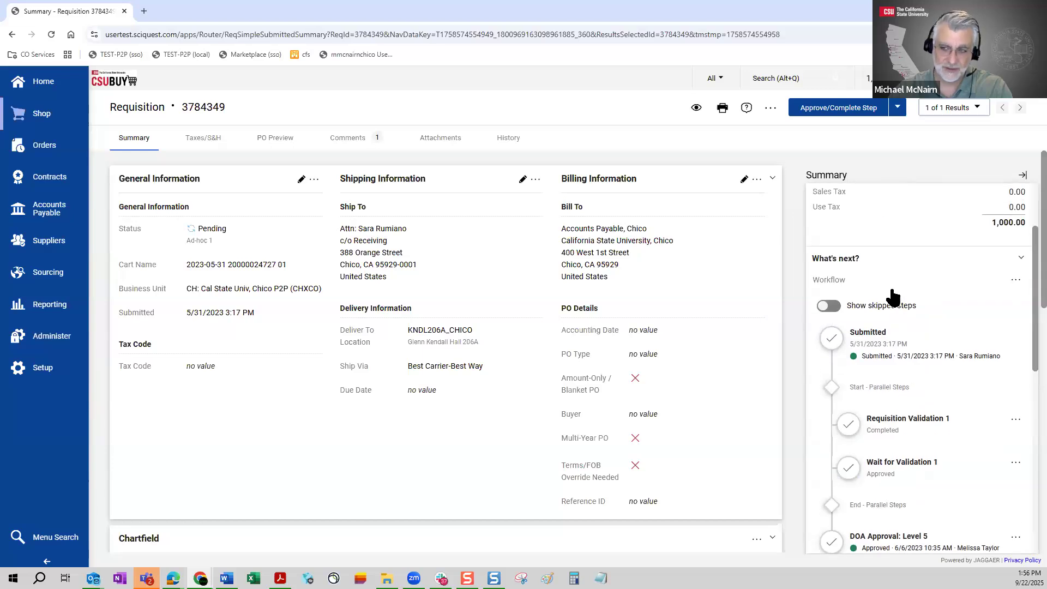
left_click(905, 108)
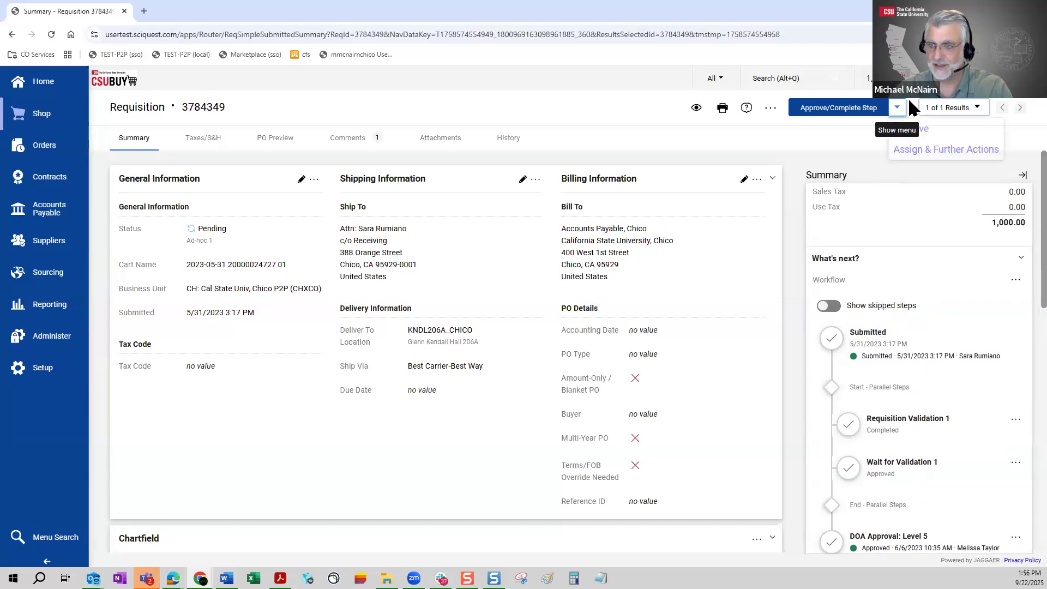
left_click(912, 151)
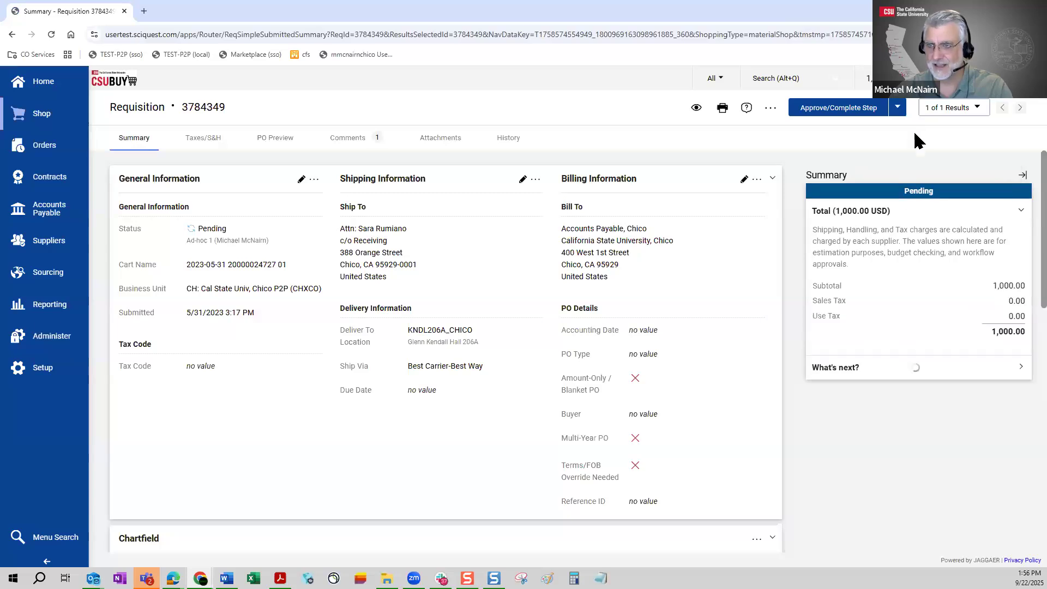
- Start Return to Requisitioner, cancel it, and close the step actions menu unchanged
left_click(898, 109)
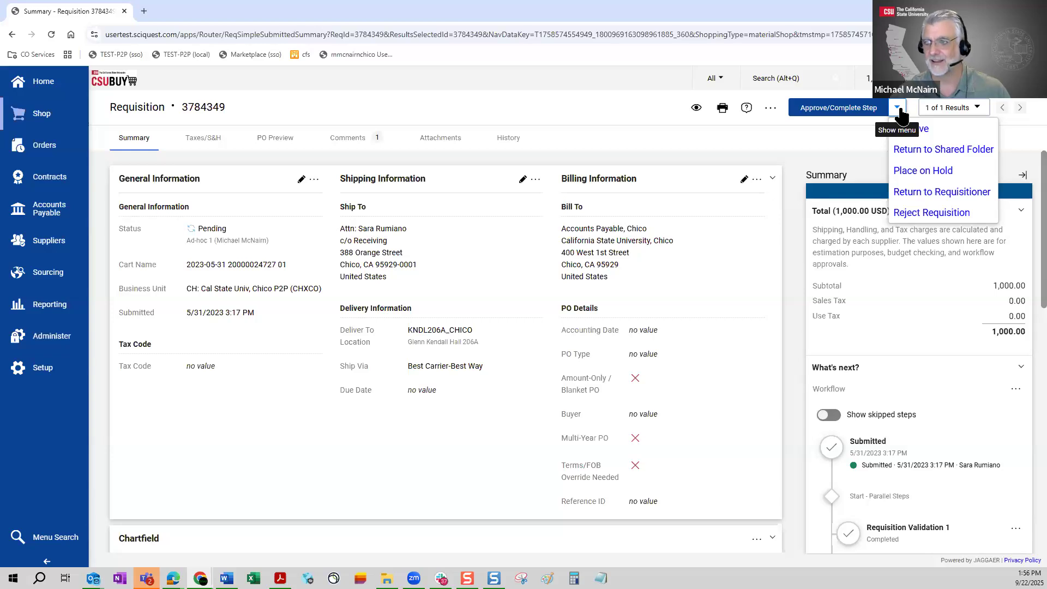
left_click(953, 192)
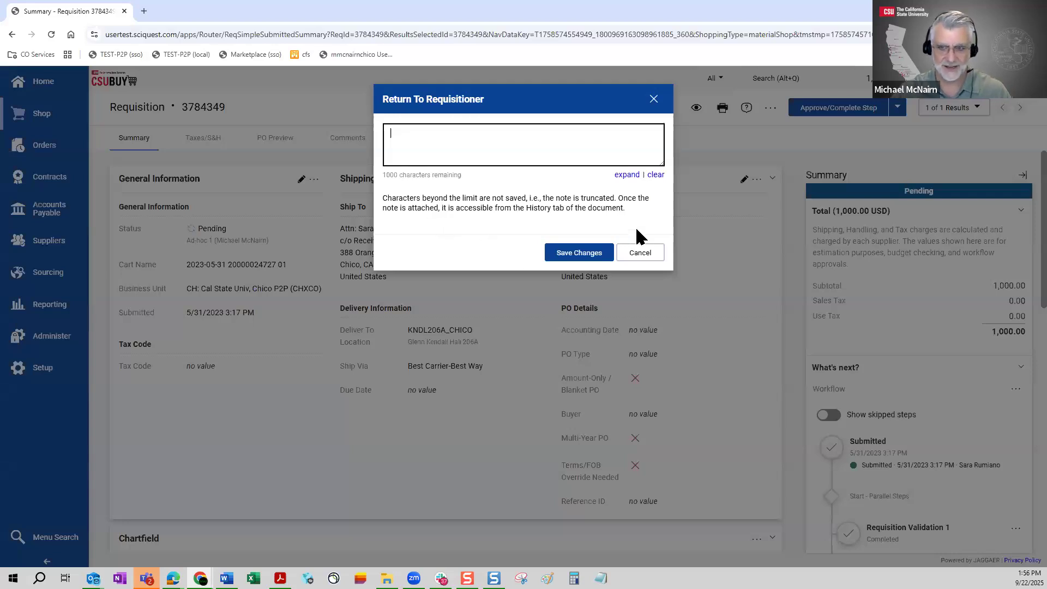
left_click(634, 264)
left_click(897, 107)
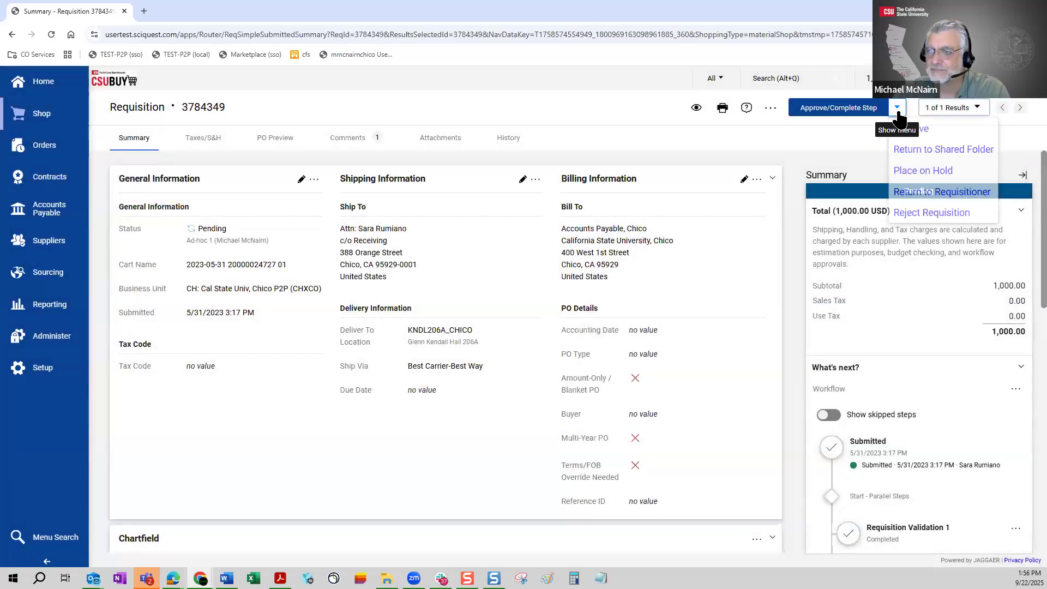
left_click(840, 161)
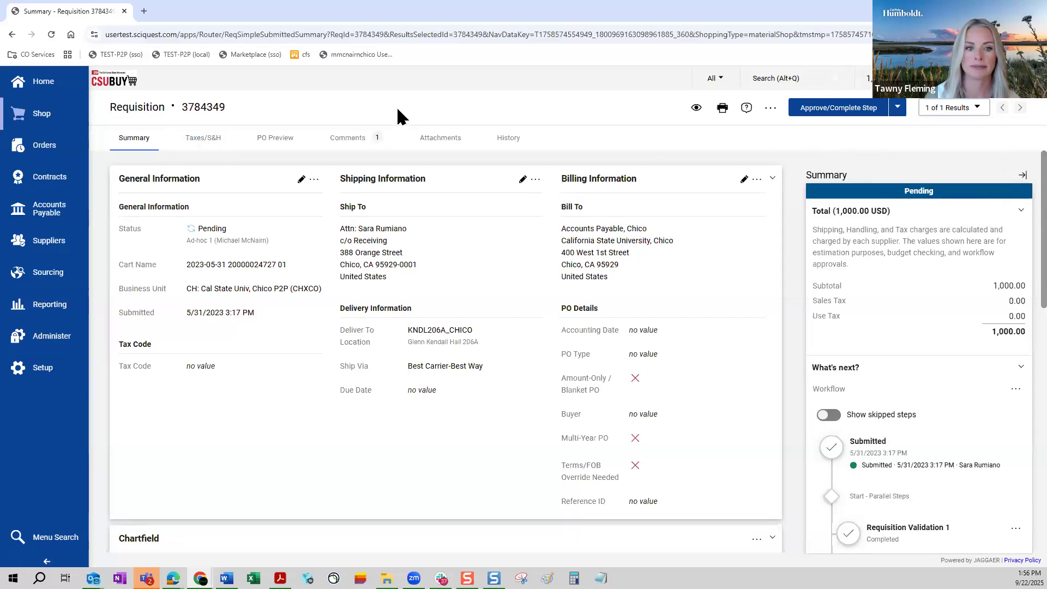
- Check that requisition 3784349's workflow shows Ad-hoc 1 Pending, then go back to Home
scroll(872, 404, "down", 6)
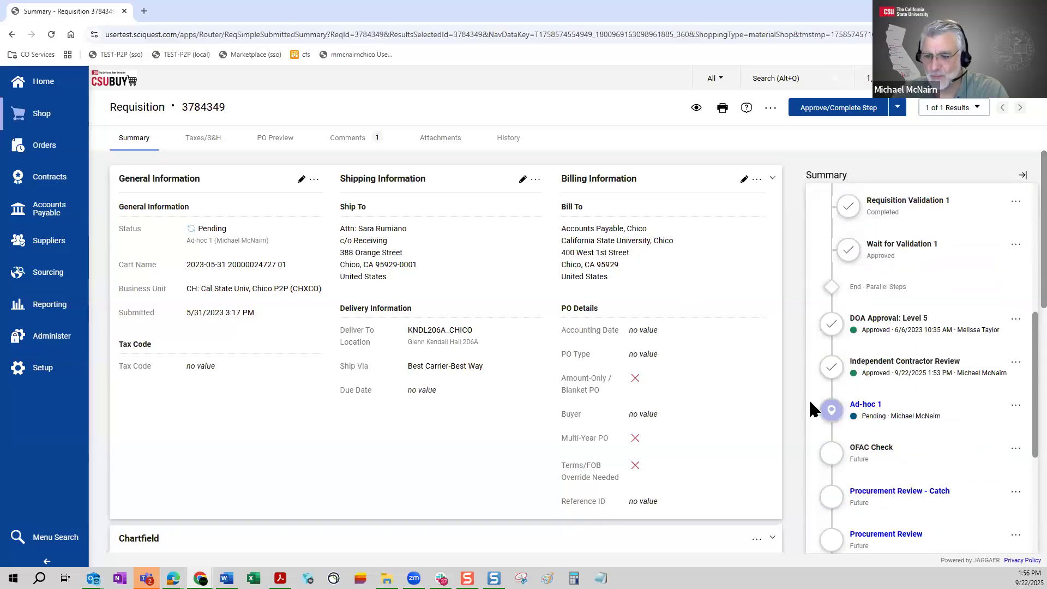
scroll(480, 393, "down", 5)
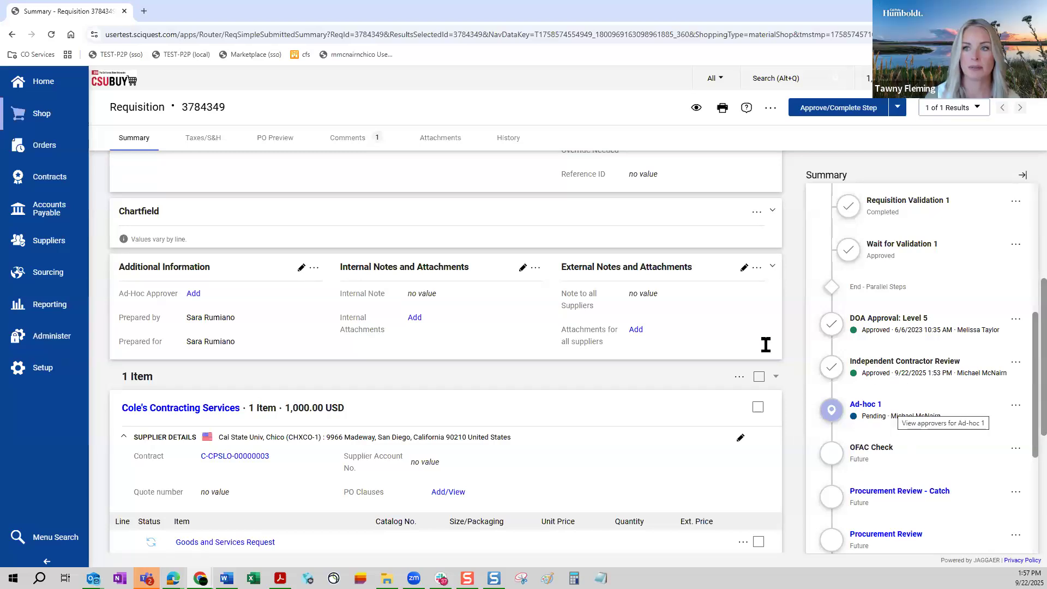
left_click(48, 81)
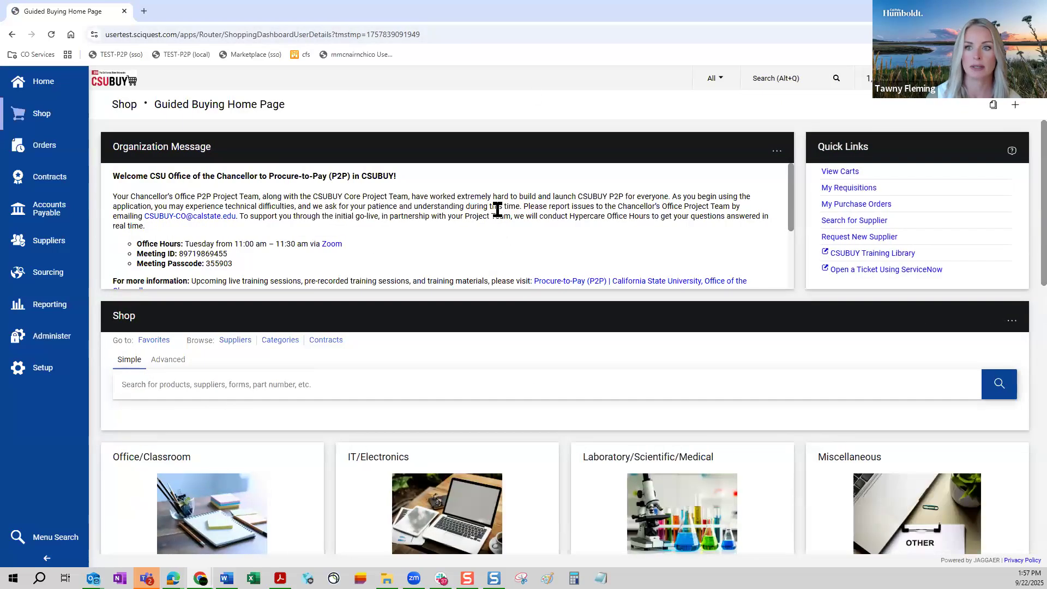
- Read the home page organization message about CDW-G and Gordon Industrial being unavailable
triple_click(497, 225)
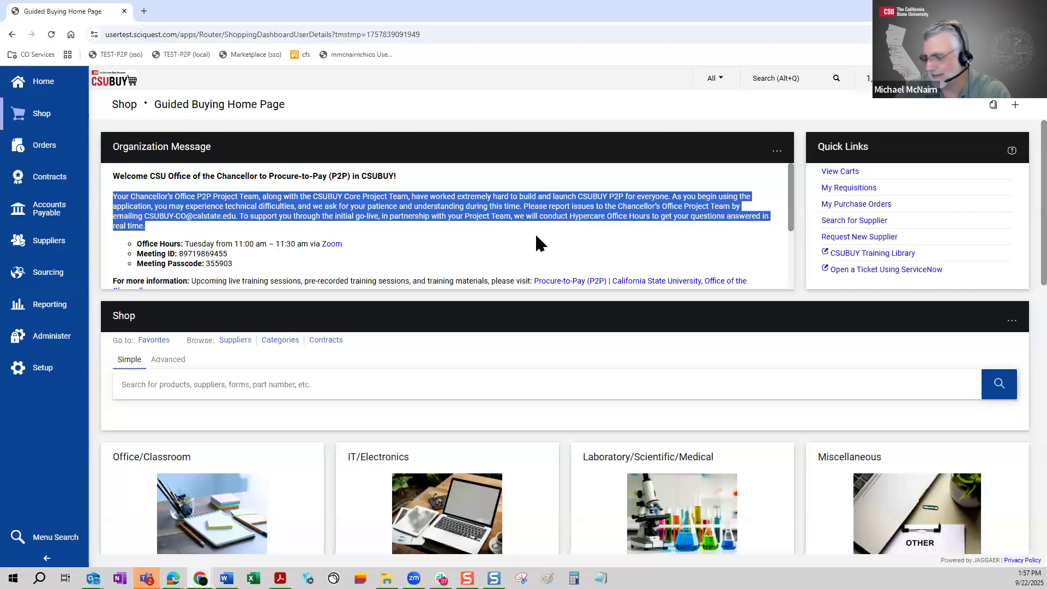
left_click(662, 233)
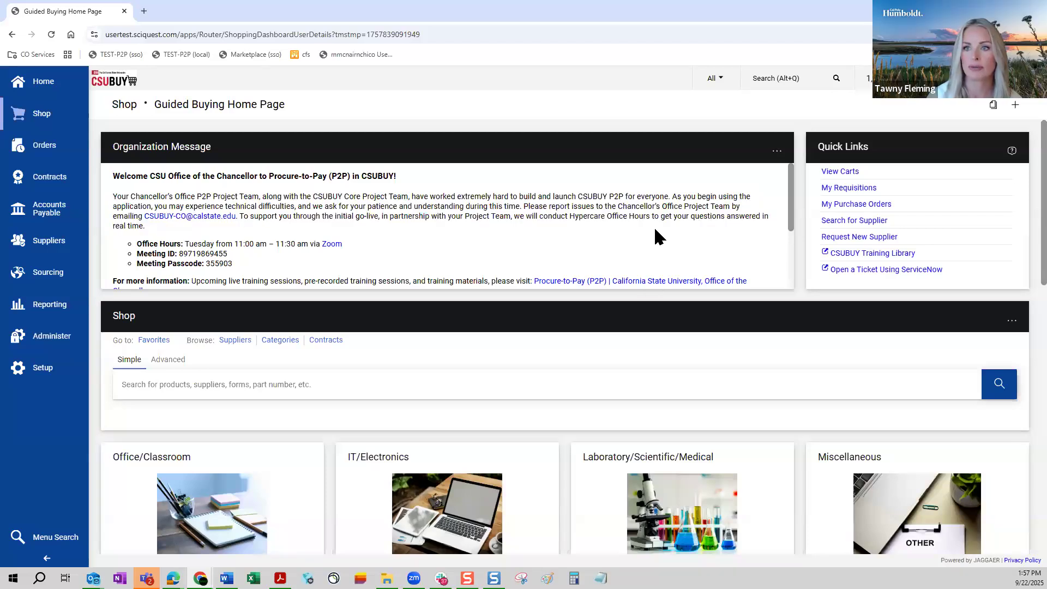
triple_click(662, 213)
left_click(669, 241)
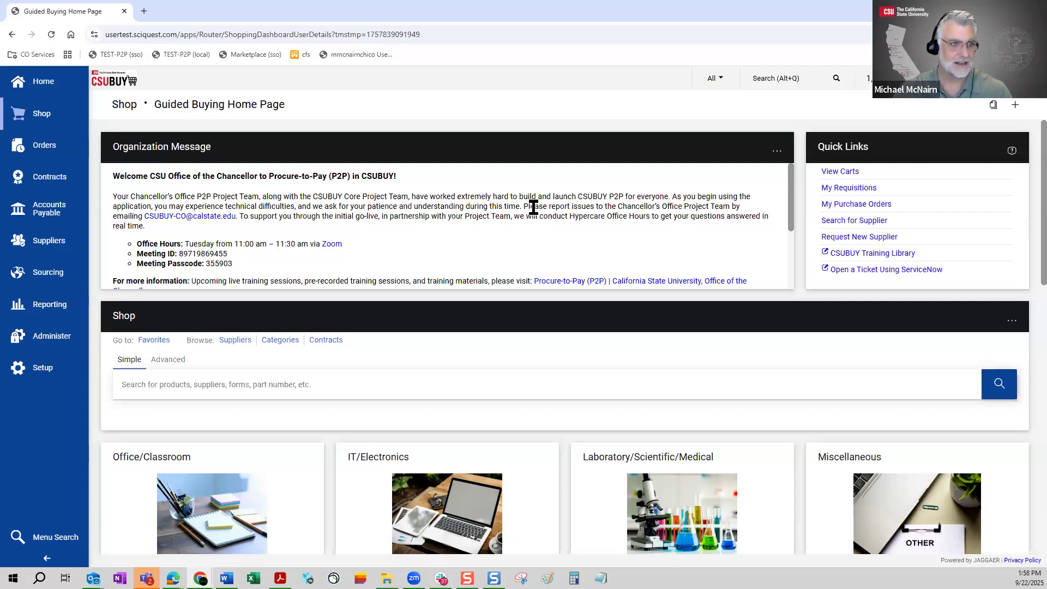
- Show the pending action items and approval counts from the header
scroll(533, 207, "down", 2)
scroll(755, 358, "down", 2)
scroll(752, 352, "up", 1)
scroll(753, 354, "up", 1)
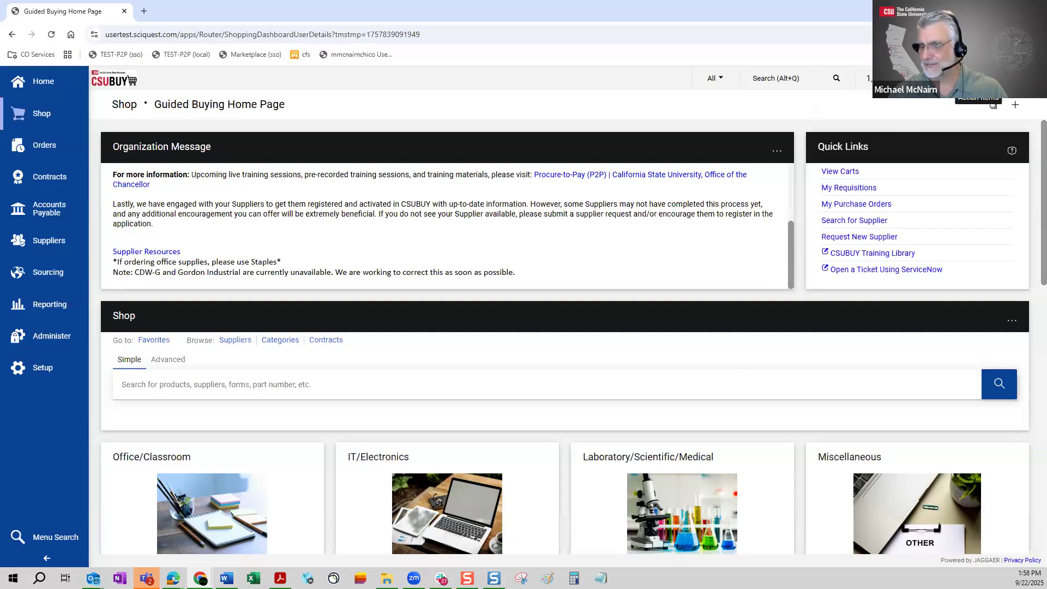
left_click(993, 105)
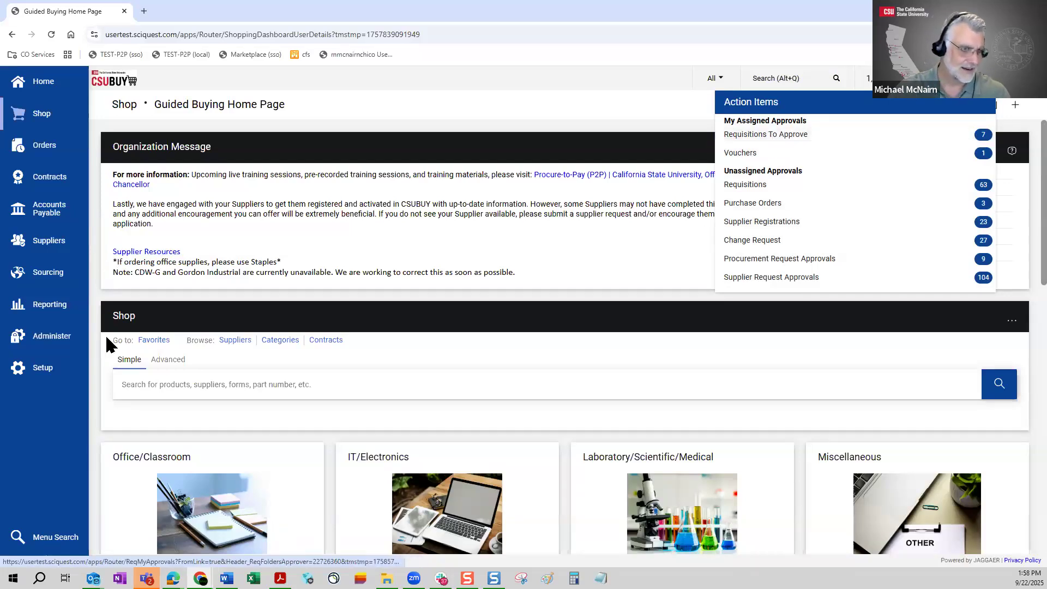
- Go to Orders > Approvals > Requisitions to Approve to list the 66 pending requisitions
left_click(50, 147)
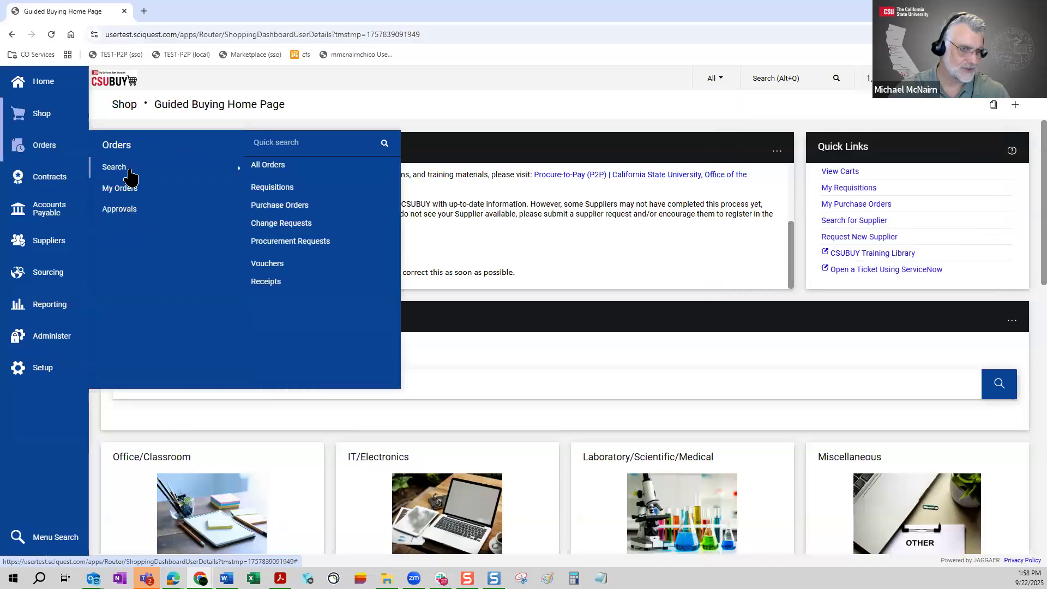
mouse_move(122, 211)
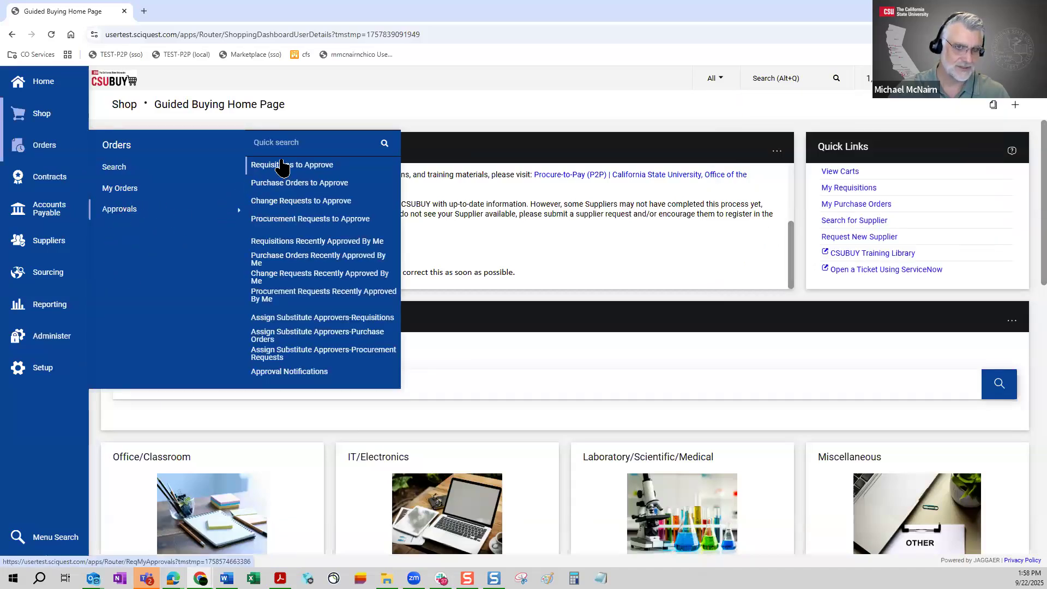
left_click(312, 168)
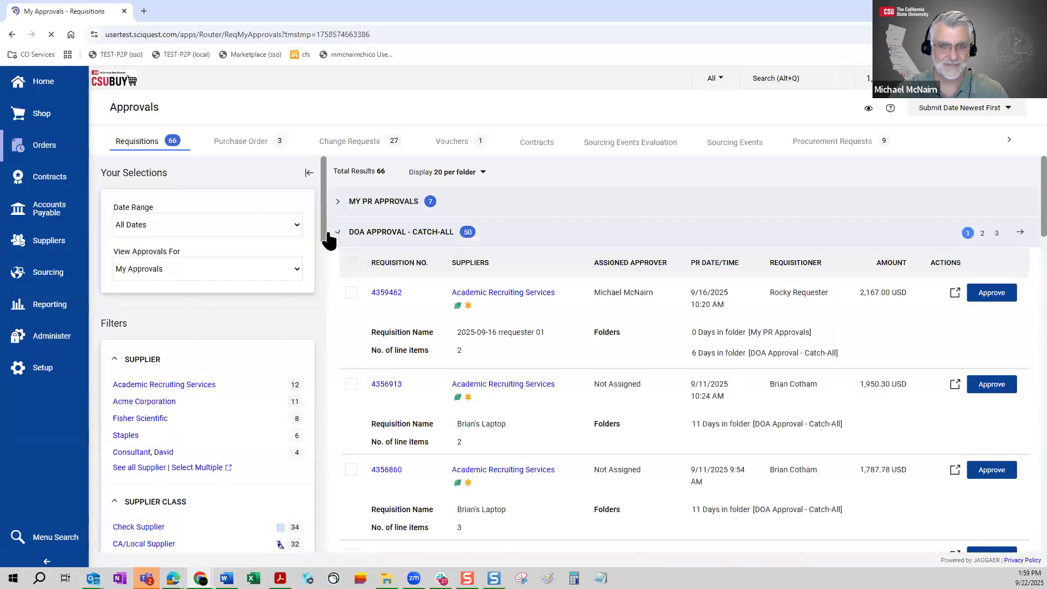
- Collapse and re-expand DOA Approval - Catch-All, then expand the My PR Approvals folder
left_click(338, 234)
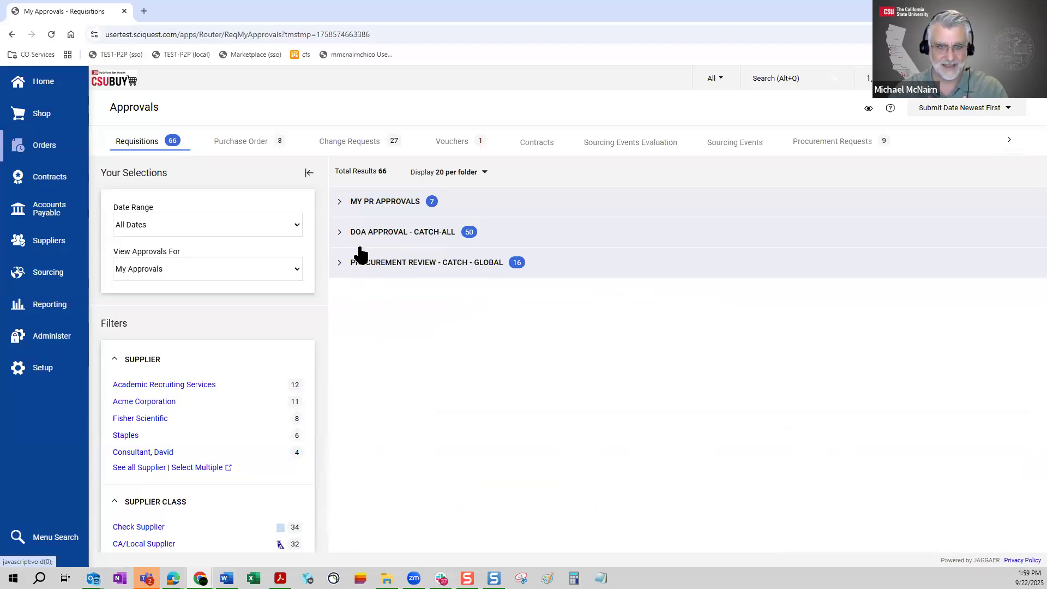
left_click(338, 232)
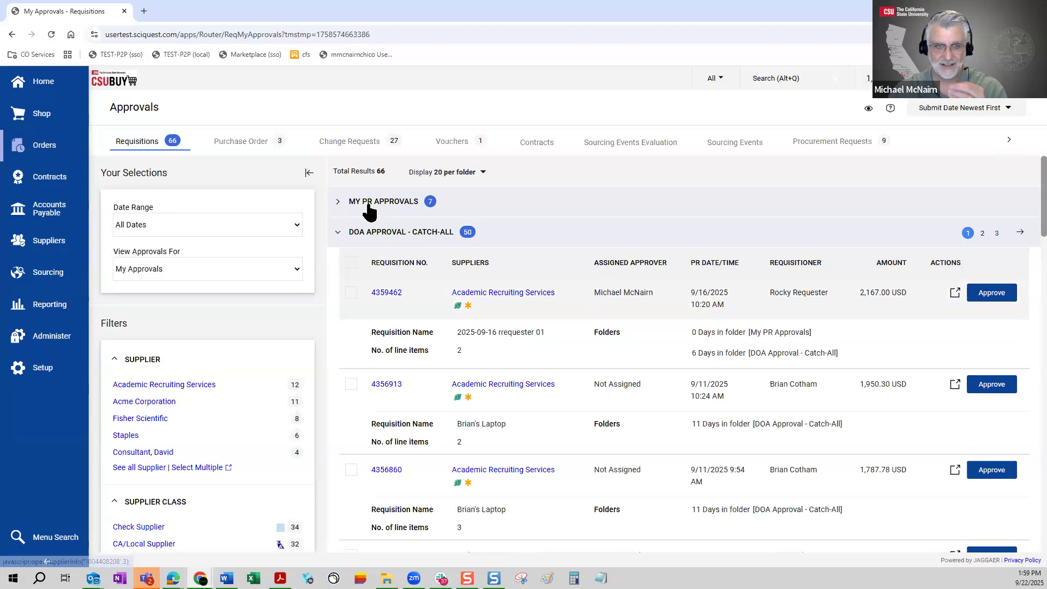
left_click(336, 202)
- Review the My PR Approvals rows' approver, requisition name, submission date and 163 days in folder
left_click_drag(591, 263, 613, 264)
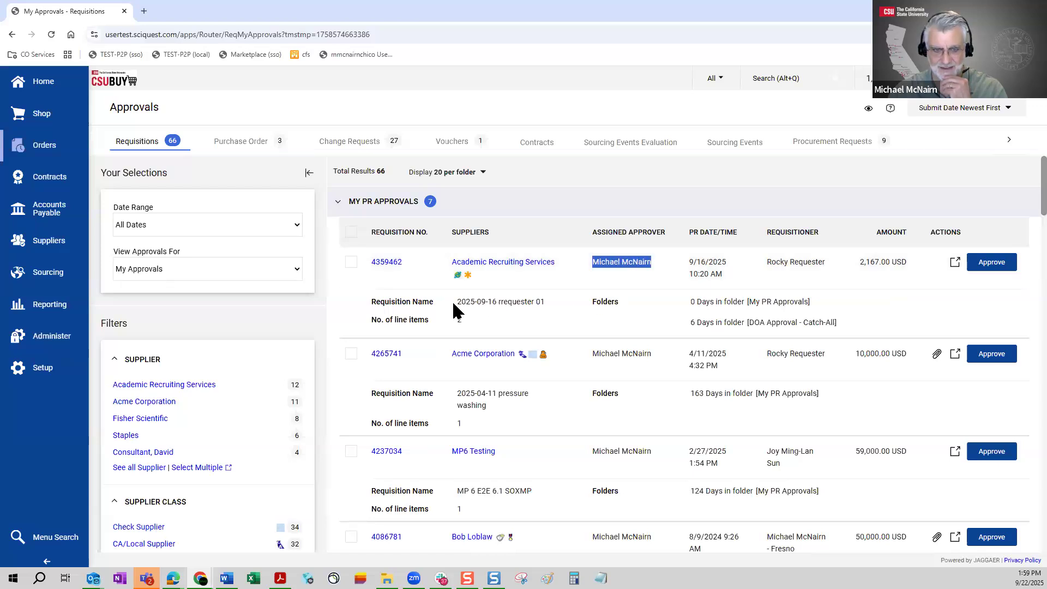
left_click_drag(541, 305, 562, 315)
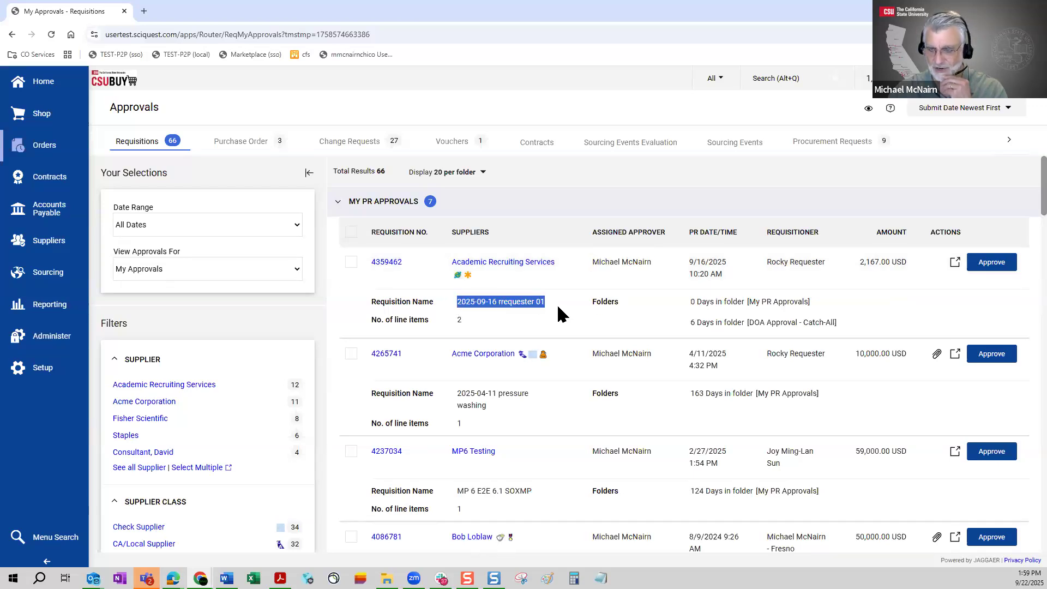
left_click_drag(689, 262, 726, 264)
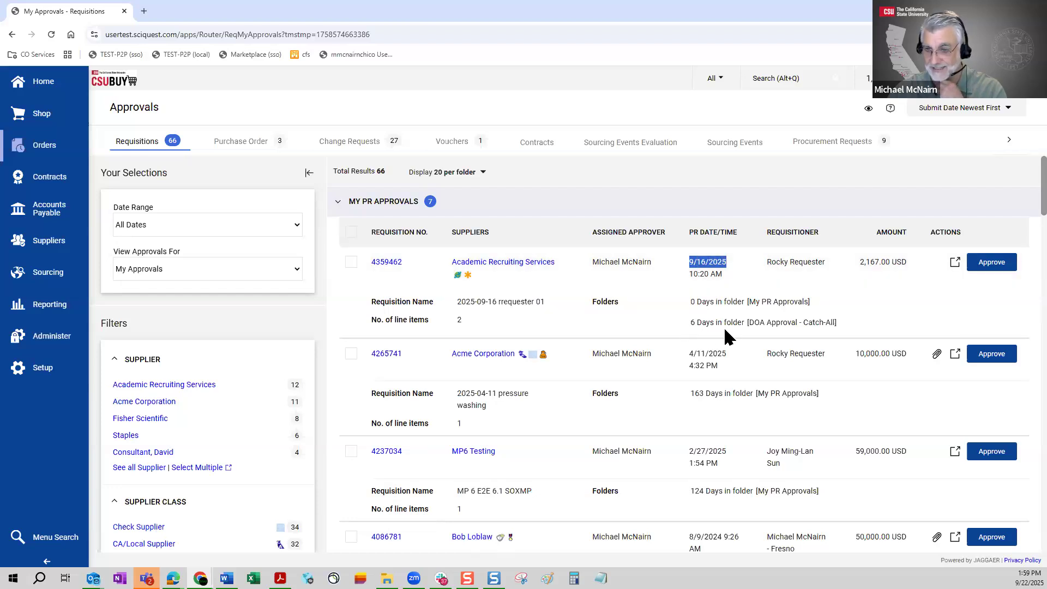
left_click_drag(707, 394, 757, 394)
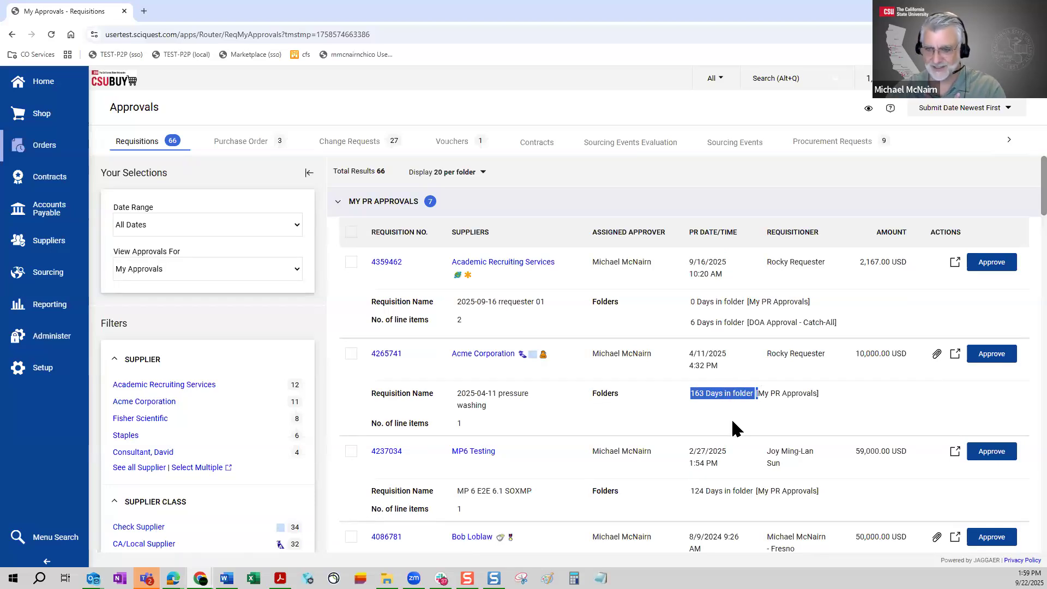
left_click(667, 198)
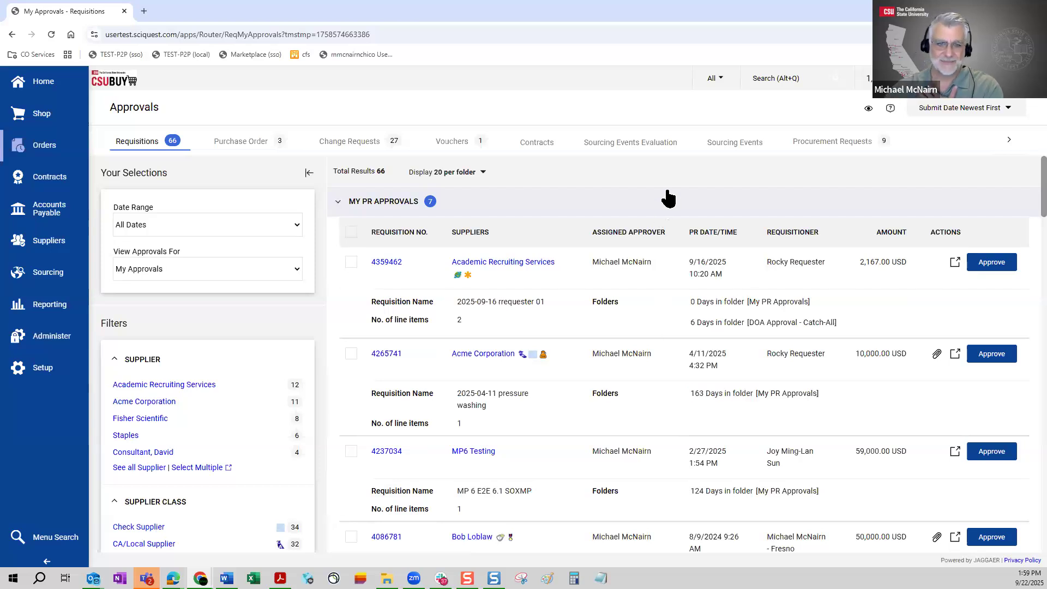
left_click(389, 205)
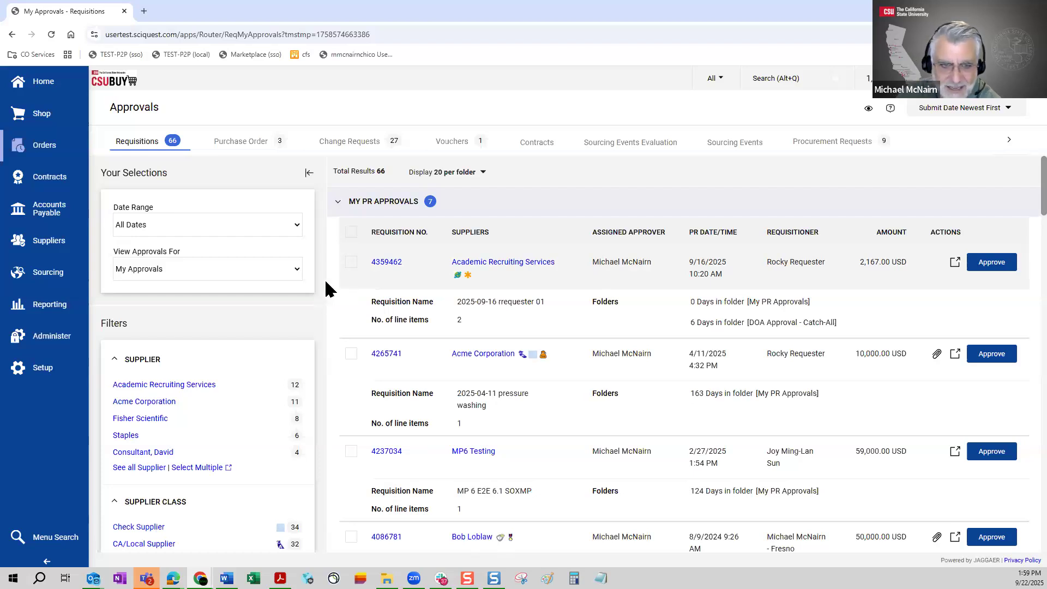
left_click(351, 262)
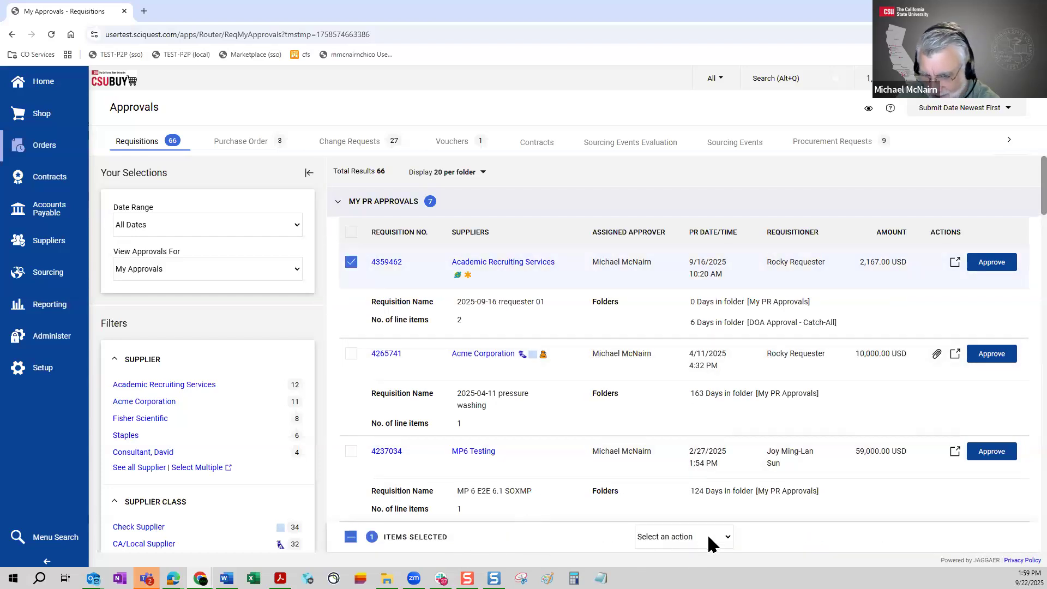
left_click(709, 537)
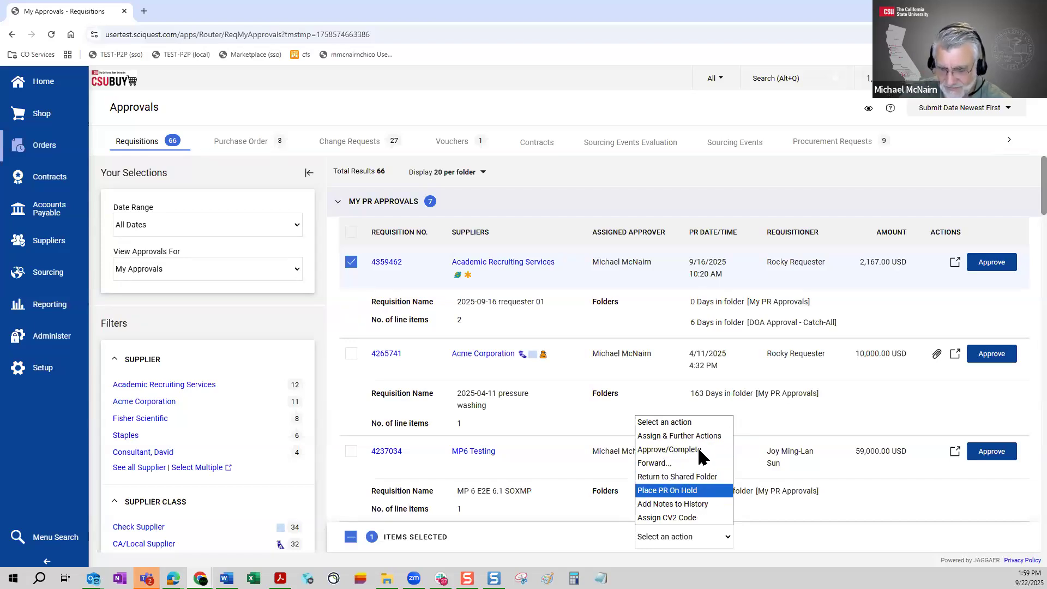
left_click(641, 184)
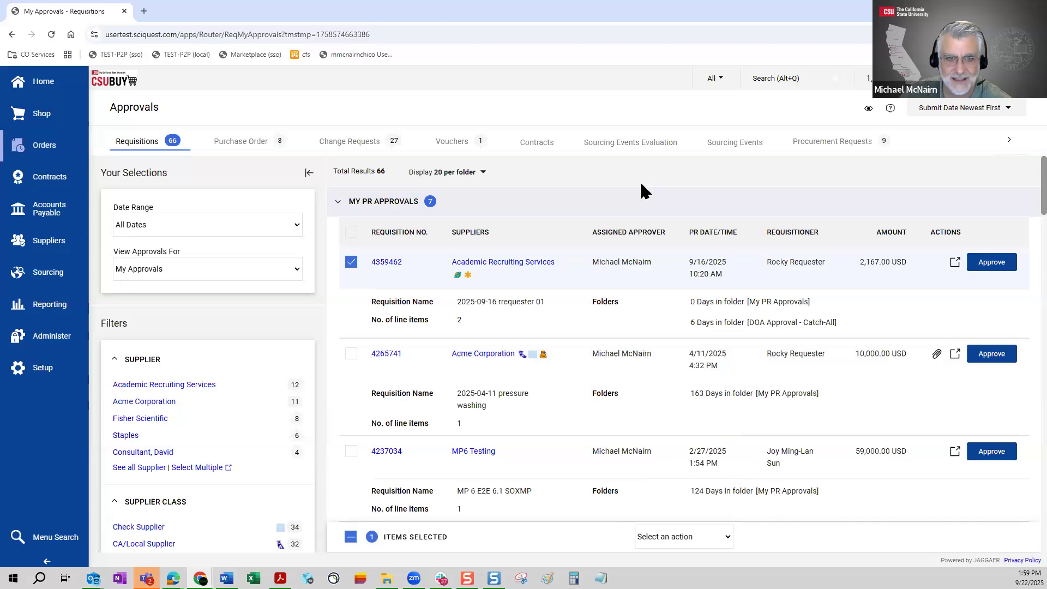
left_click(351, 264)
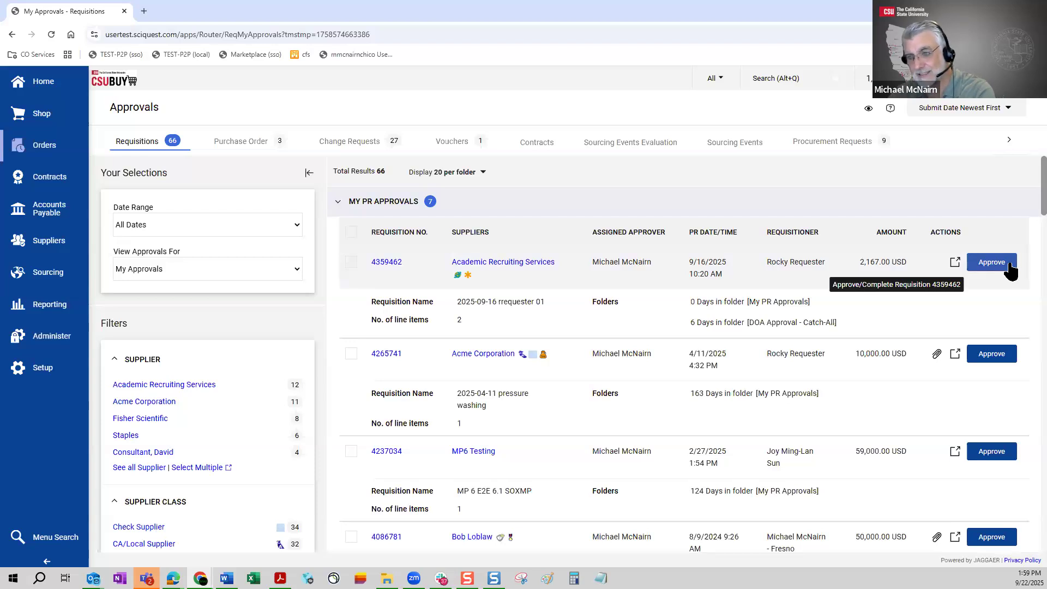
left_click(955, 263)
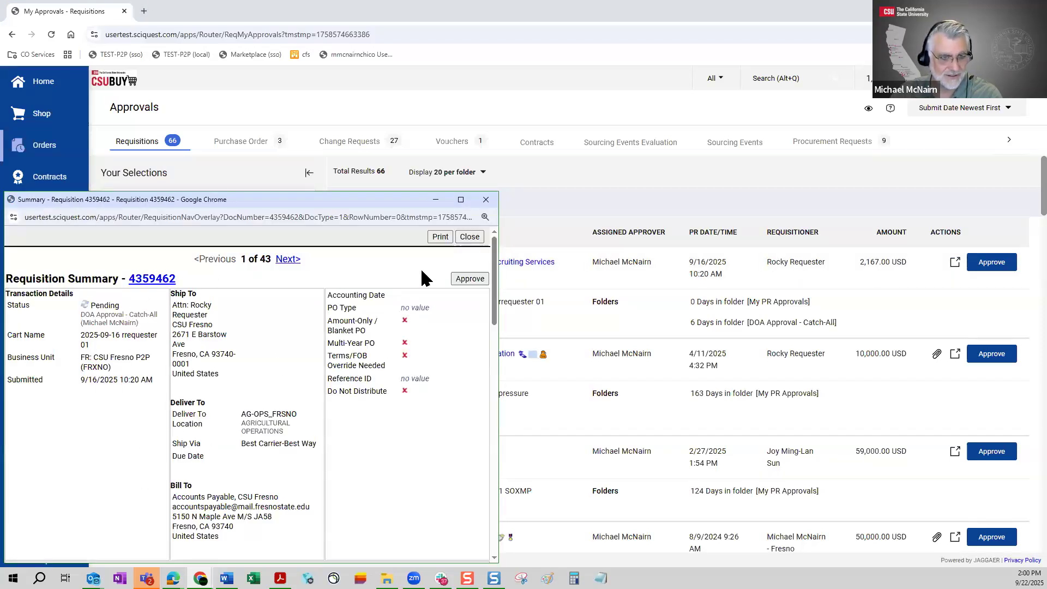
left_click(486, 201)
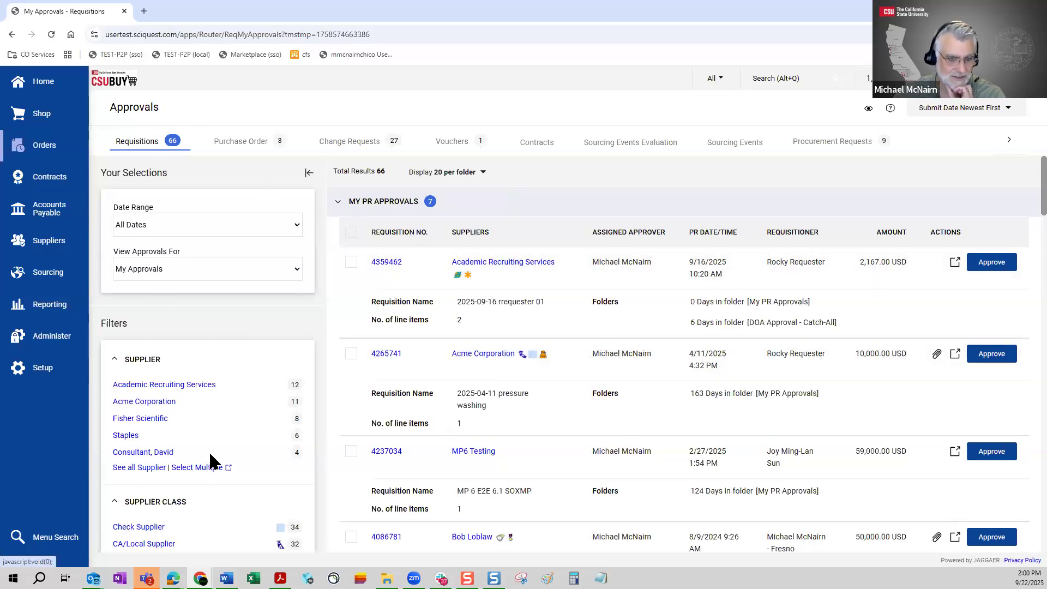
- Collapse the My PR Approvals folder and restore the Chrome window to a smaller size
scroll(211, 484, "down", 7)
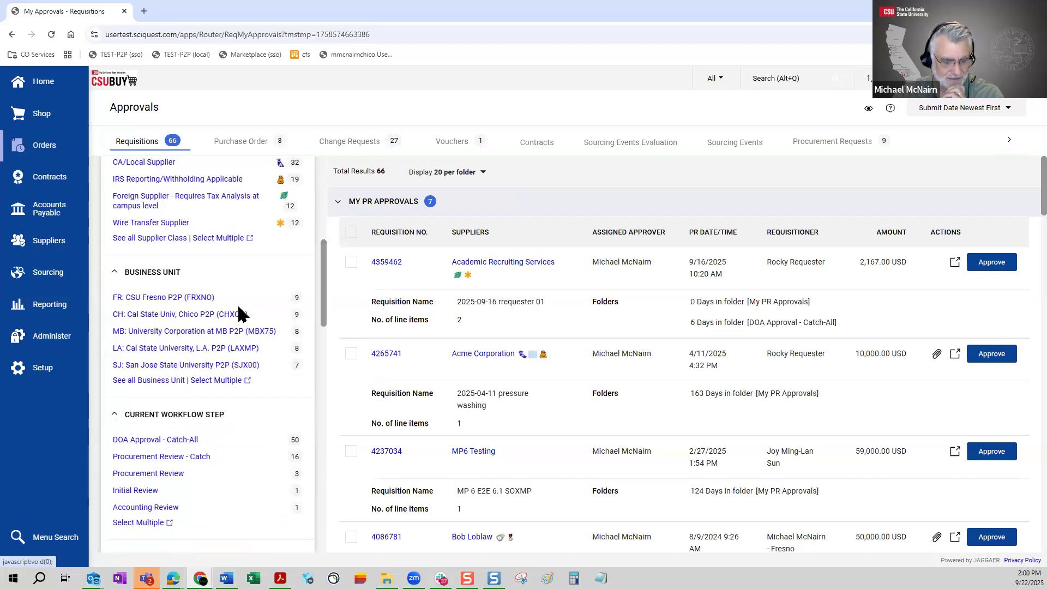
scroll(240, 314, "up", 7)
left_click(340, 204)
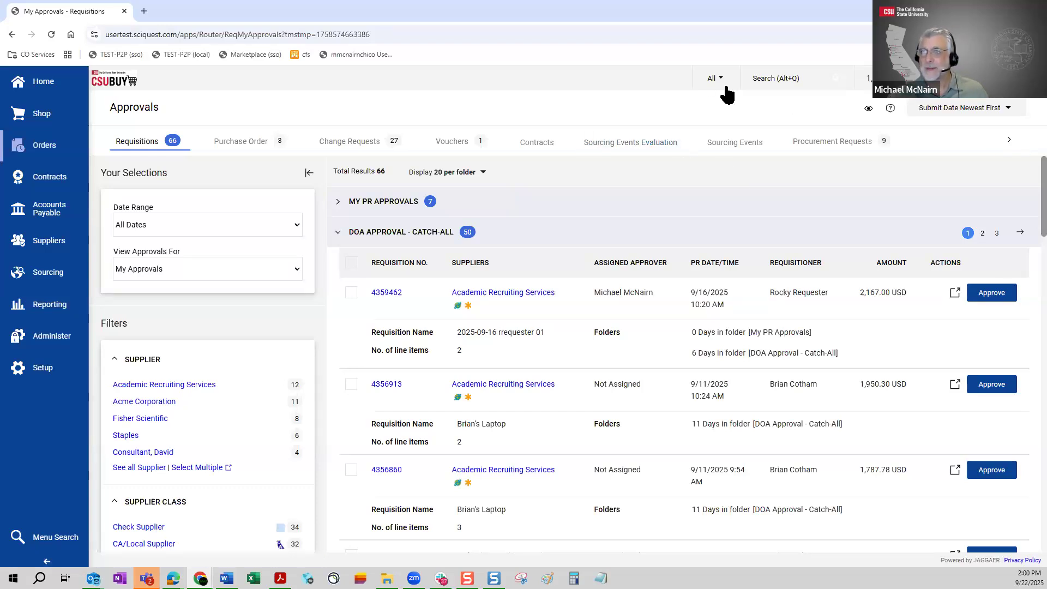
double_click(683, 9)
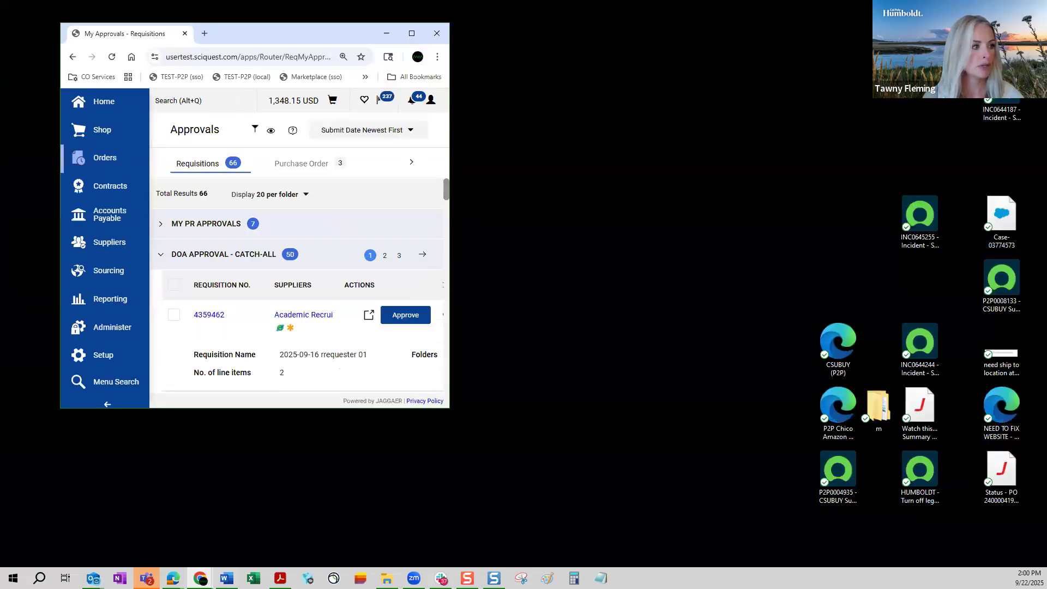